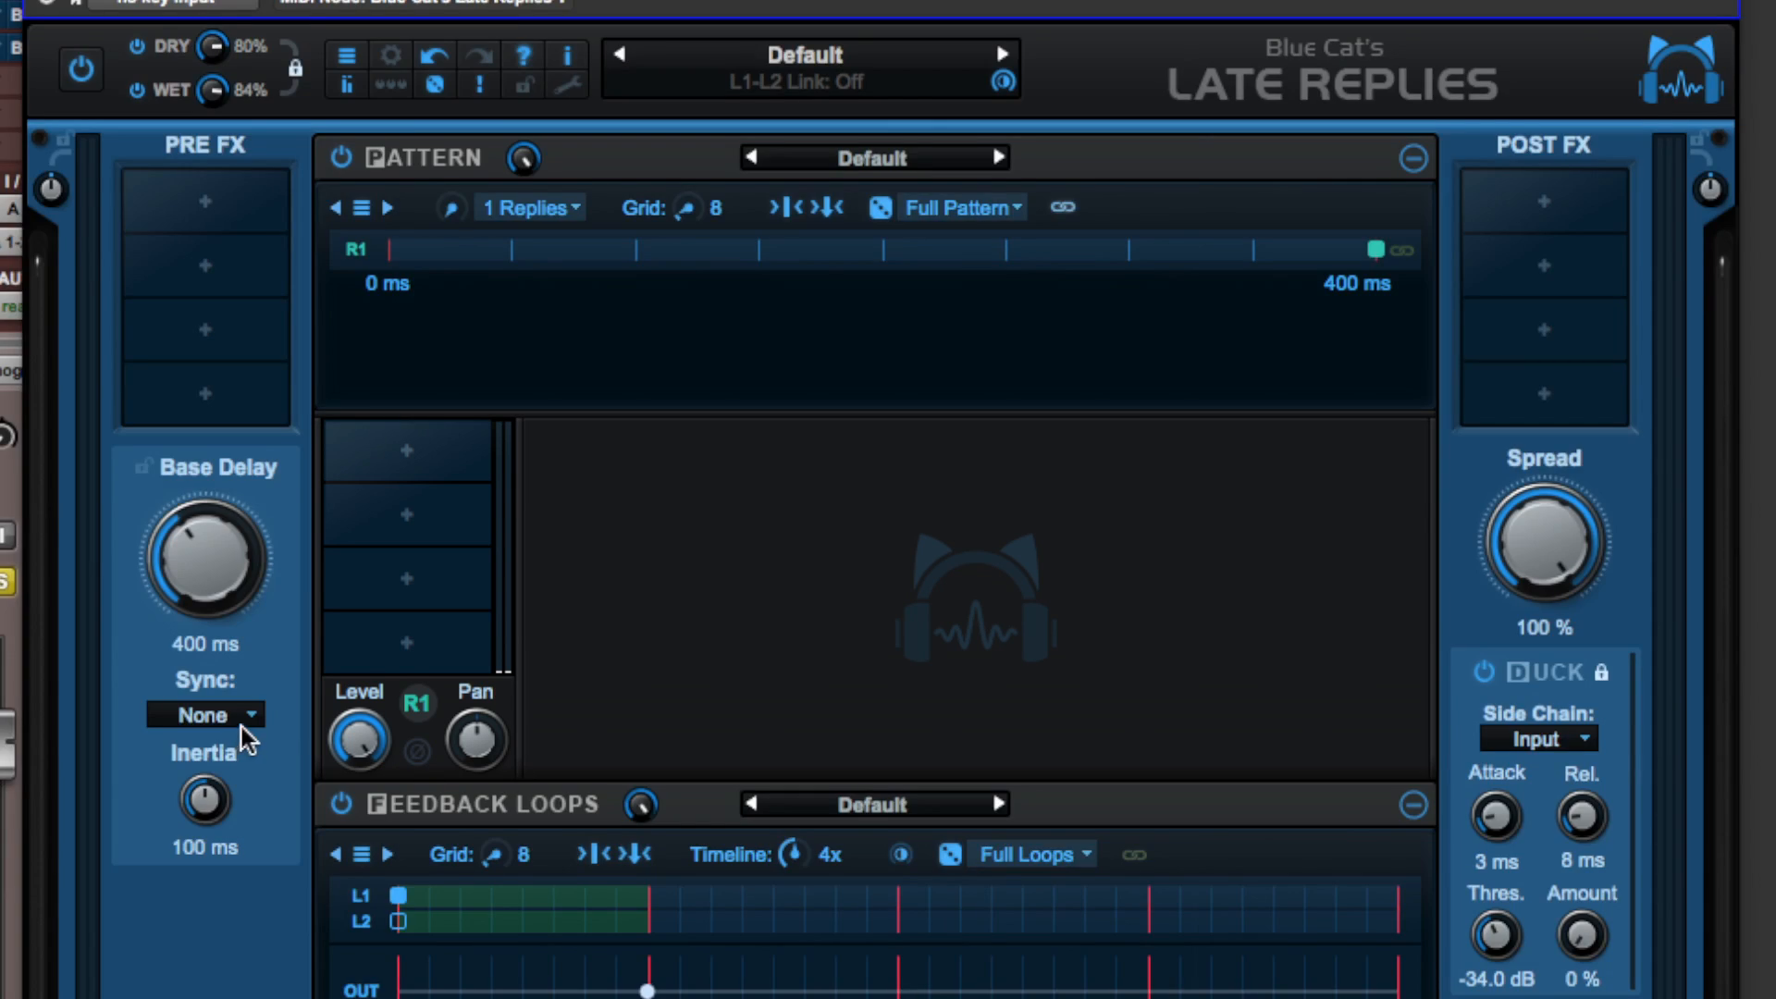
Step: Sync the base delay to the host tempo and start playback to hear it
left_click(230, 716)
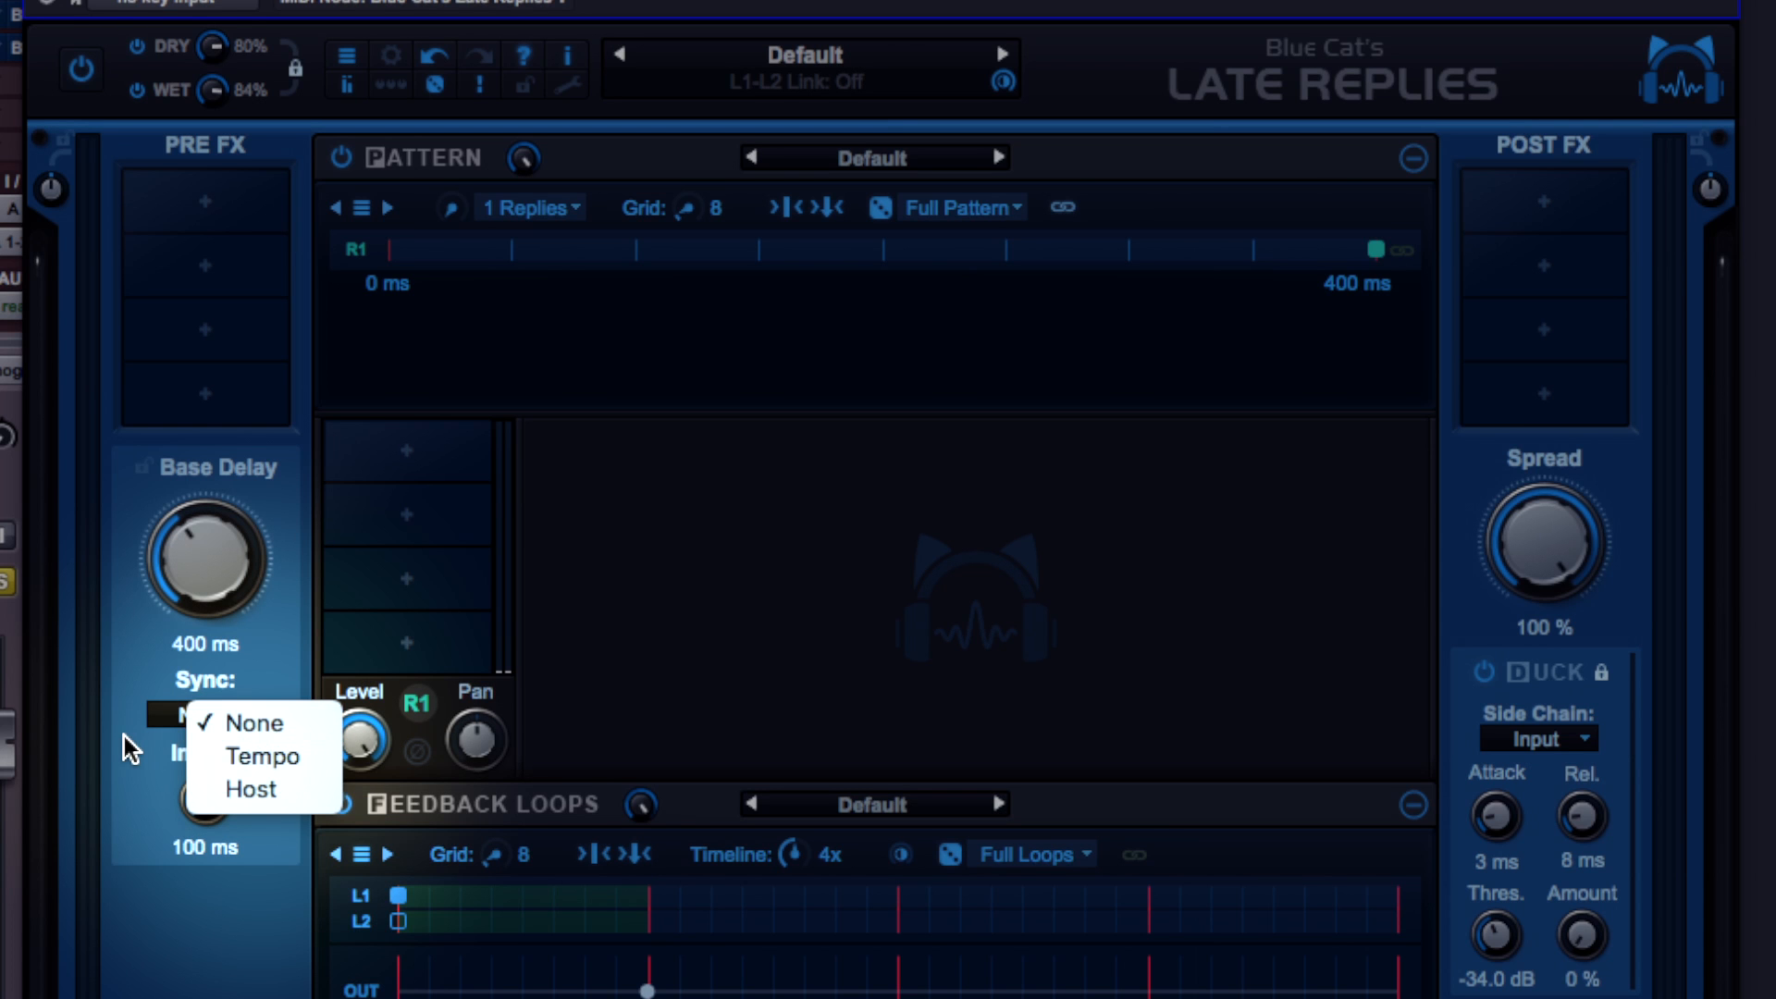
left_click(273, 794)
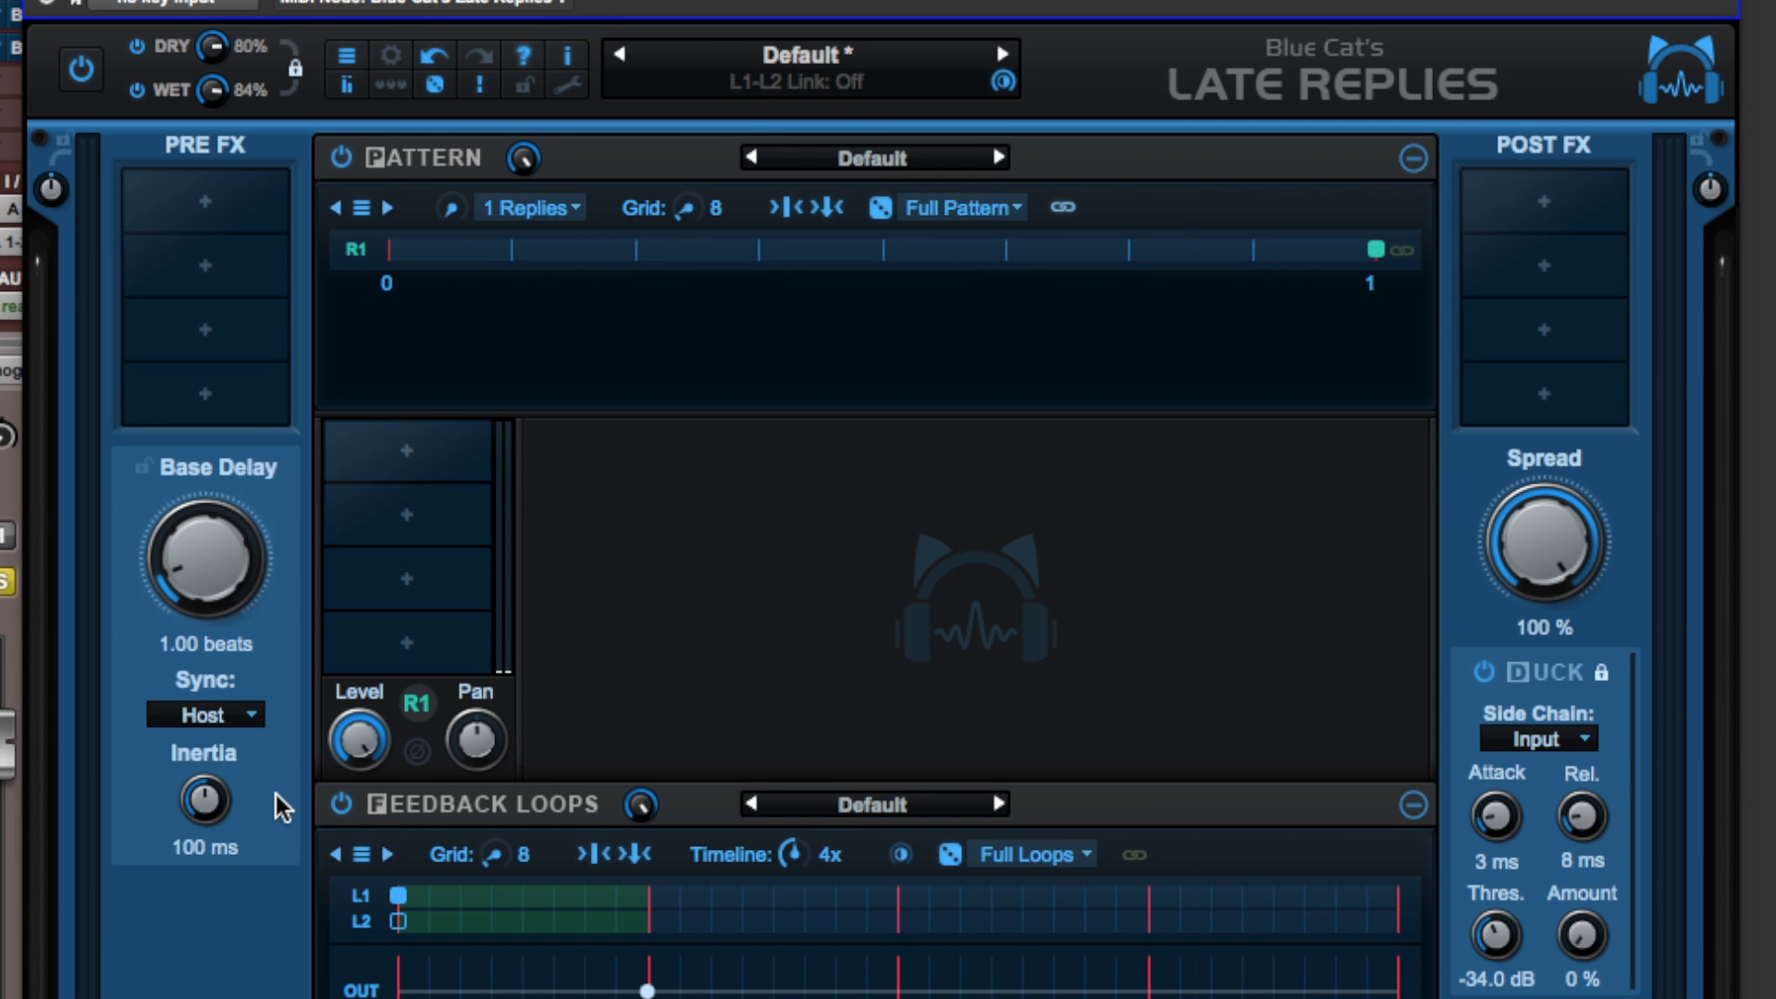
key("space")
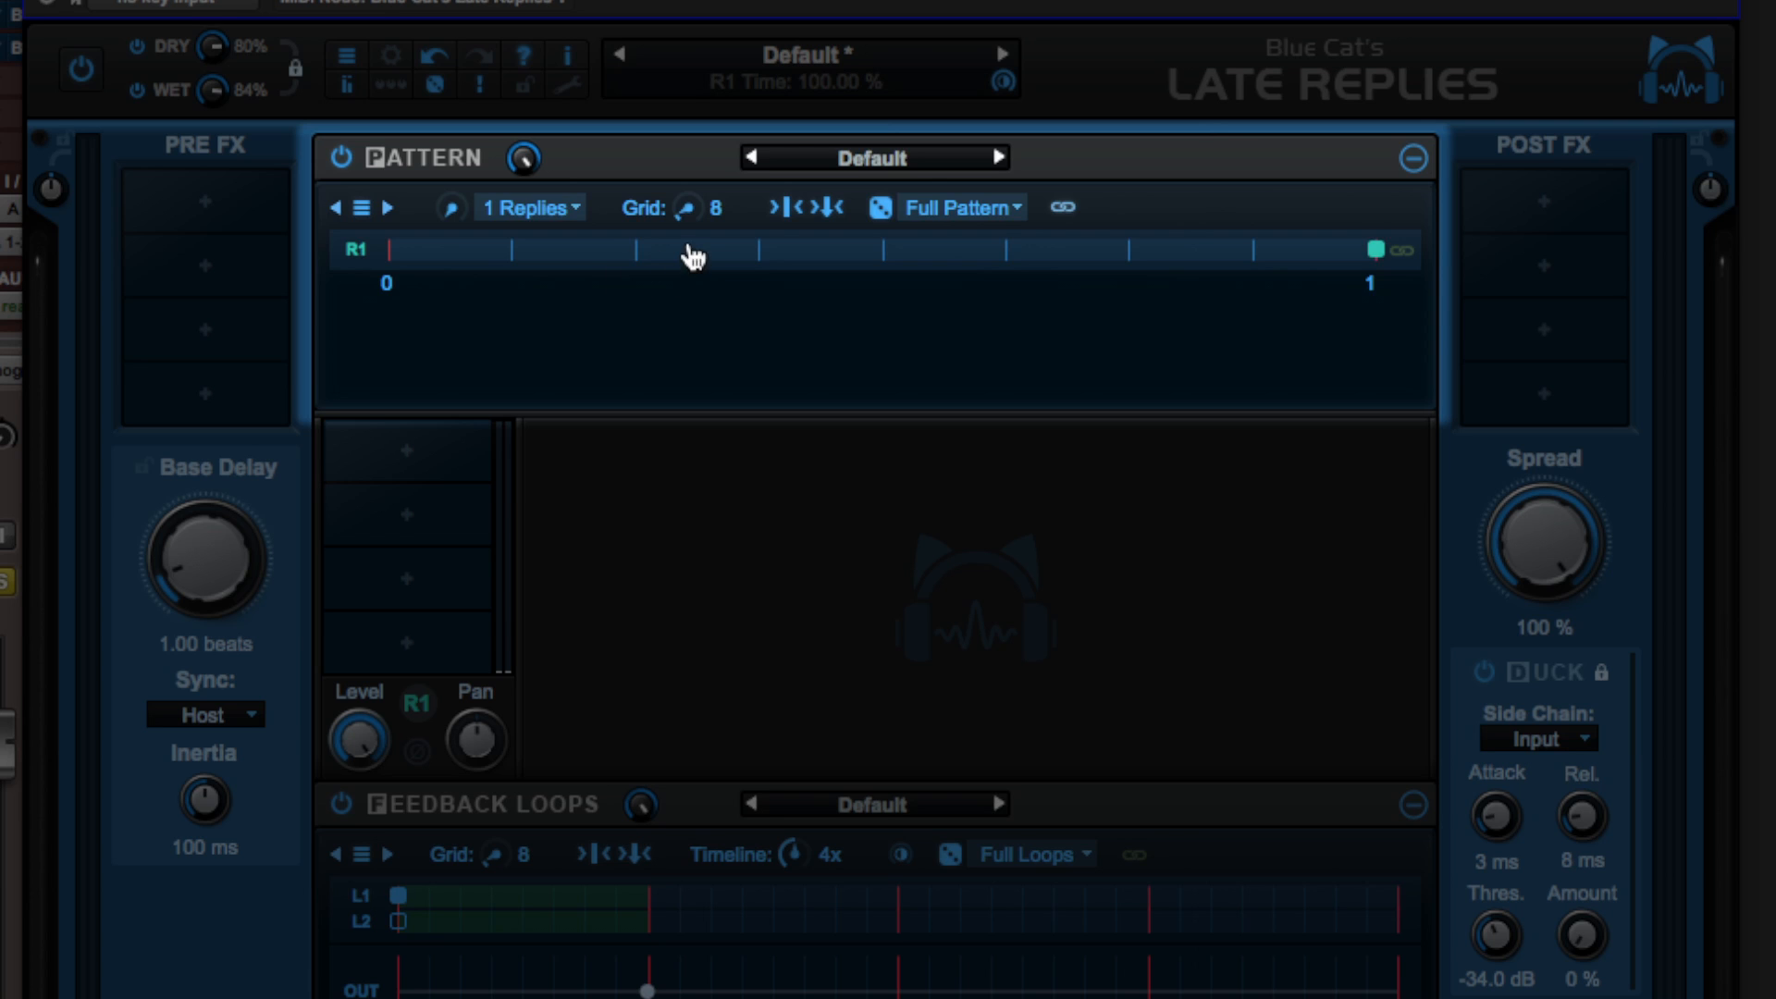
Step: Set the pattern grid to 4 divisions and the pattern to 3 replies
left_click_drag(689, 219, 681, 219)
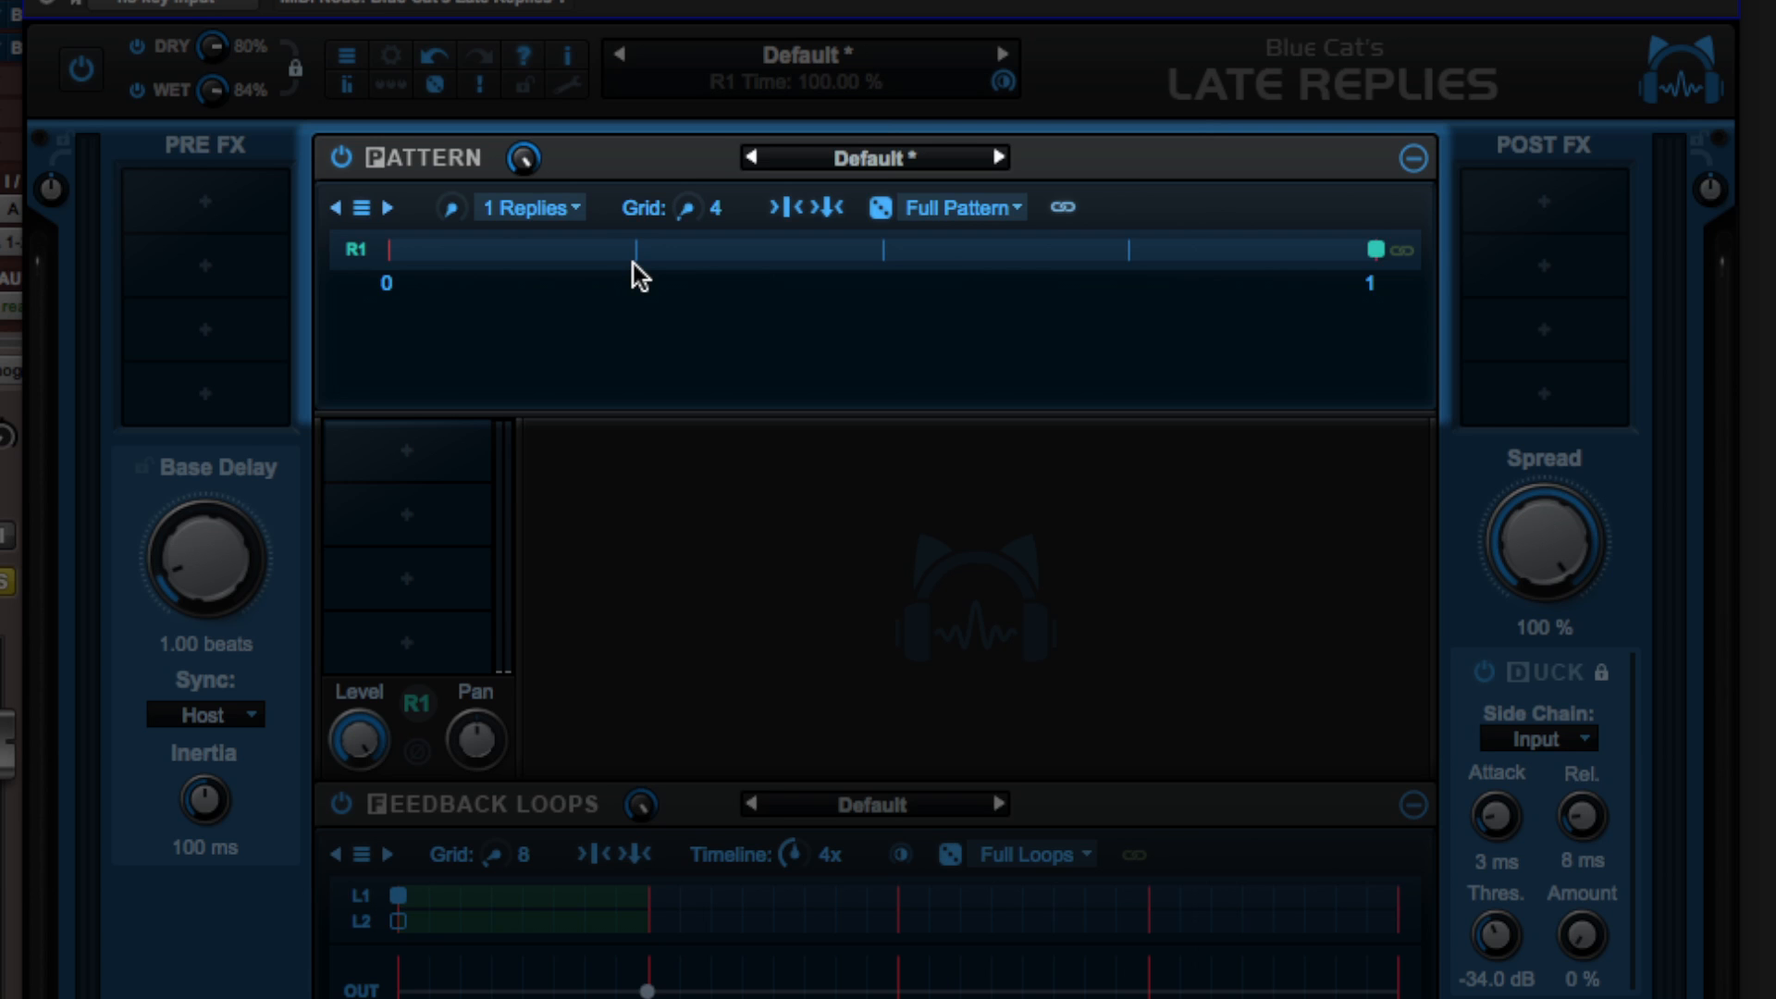
left_click(552, 213)
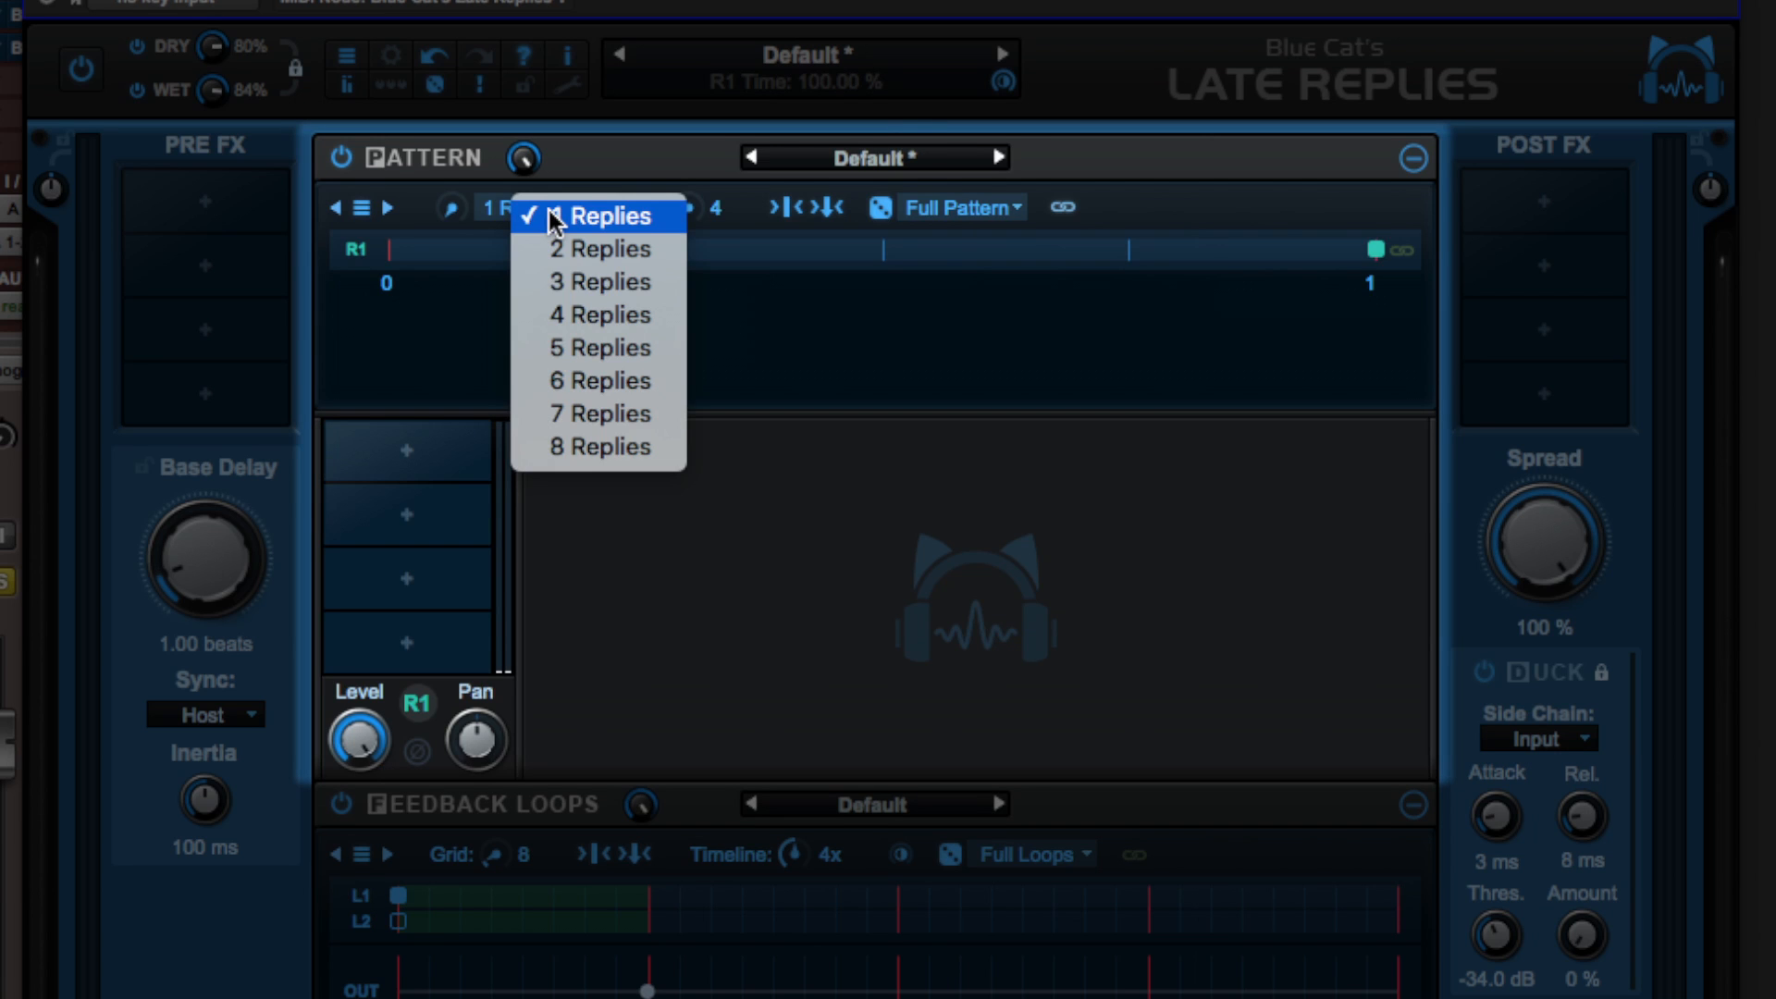
left_click(662, 281)
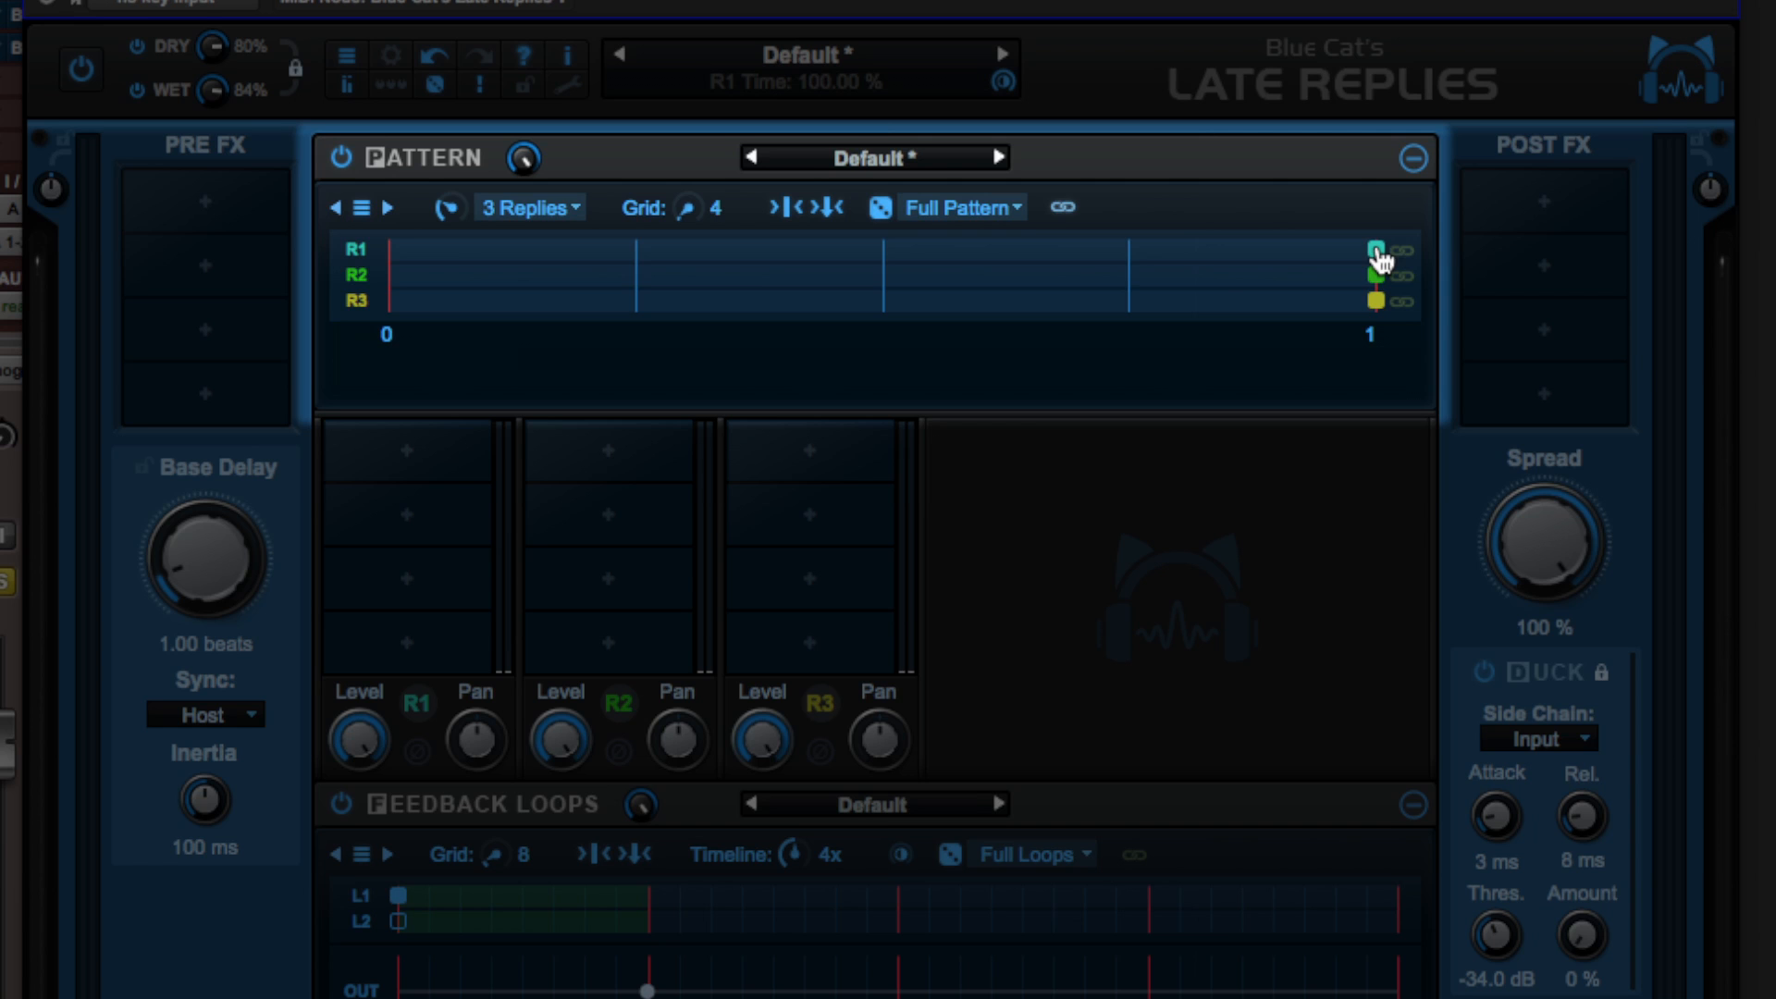
Step: Place replies R1, R2 and R3 on the 25%, 50% and 75% grid lines of the pattern and play it back
left_click_drag(1381, 259, 676, 268)
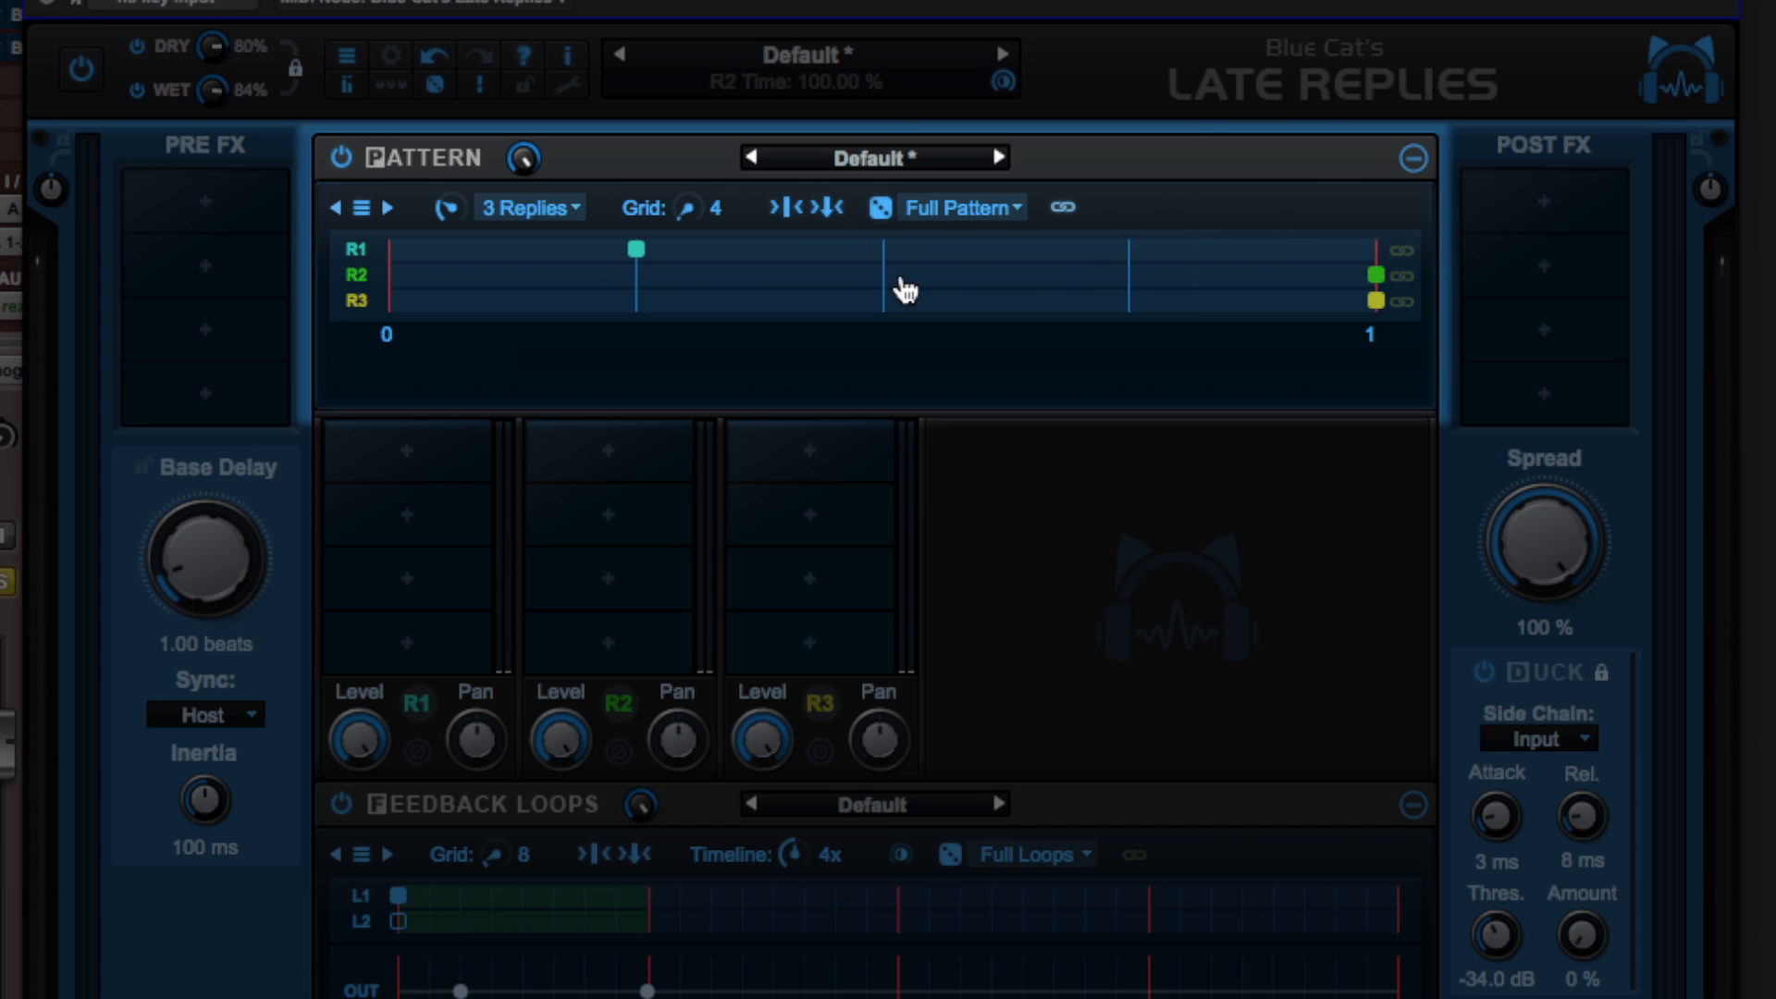
left_click_drag(1377, 275, 1163, 304)
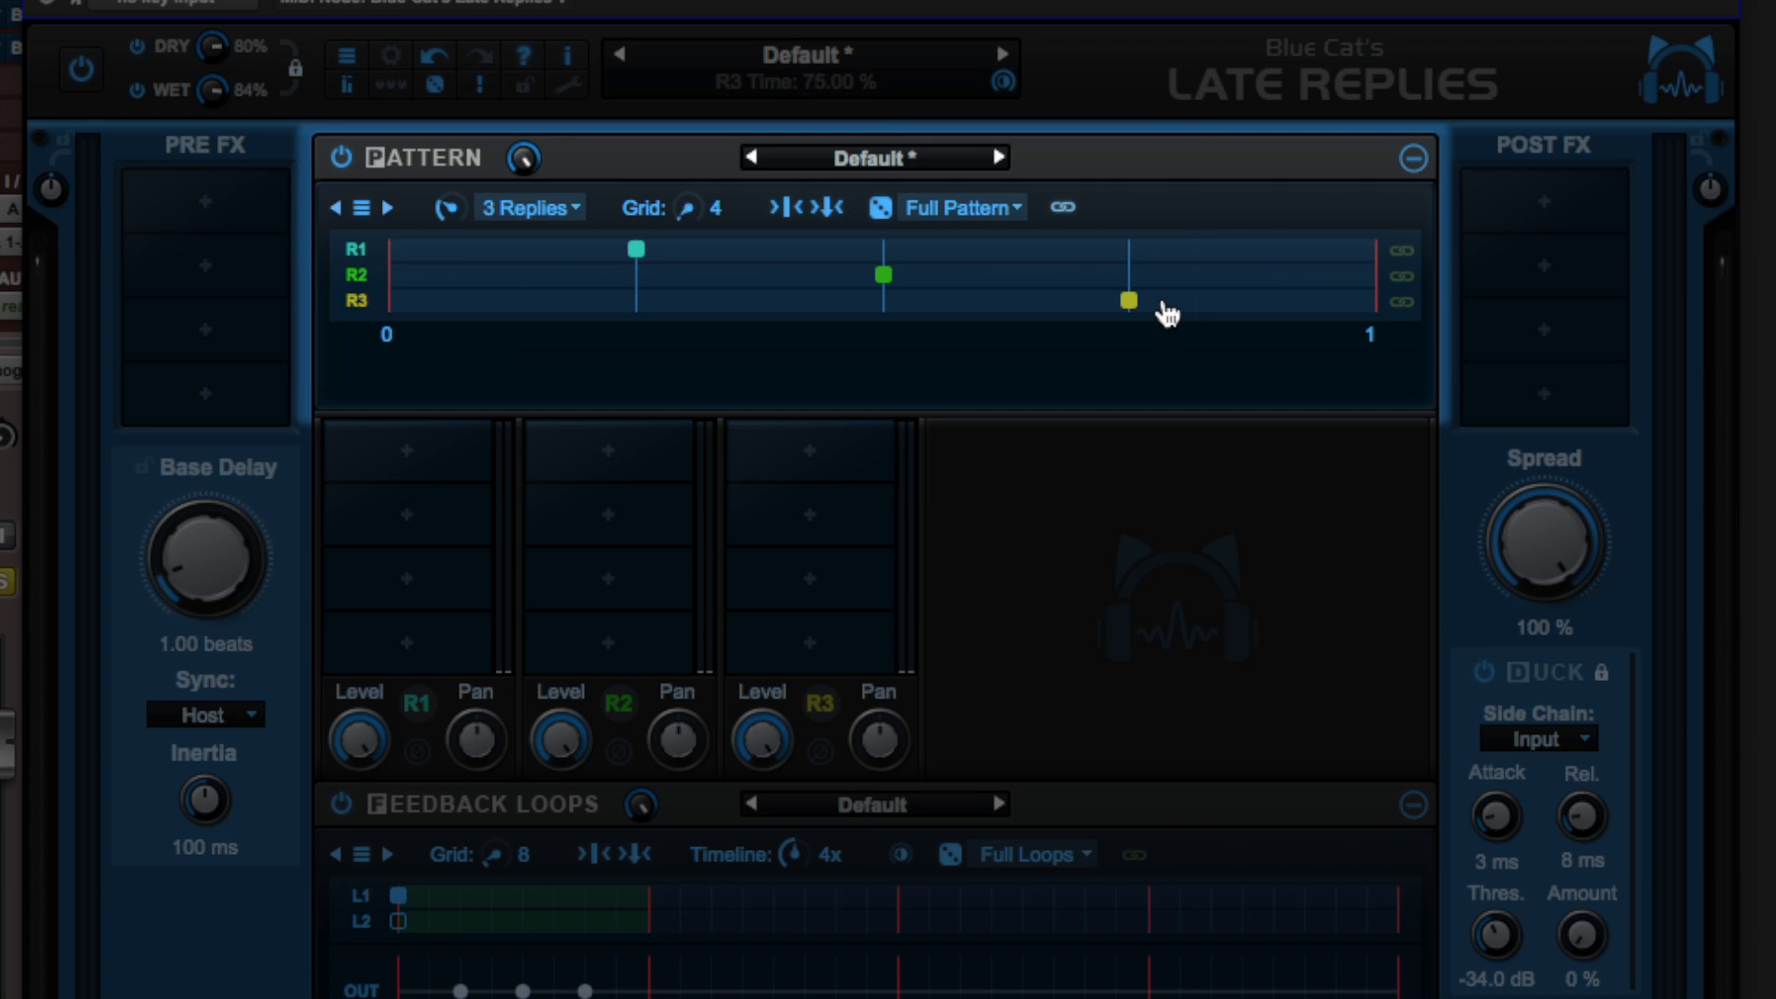
key("space")
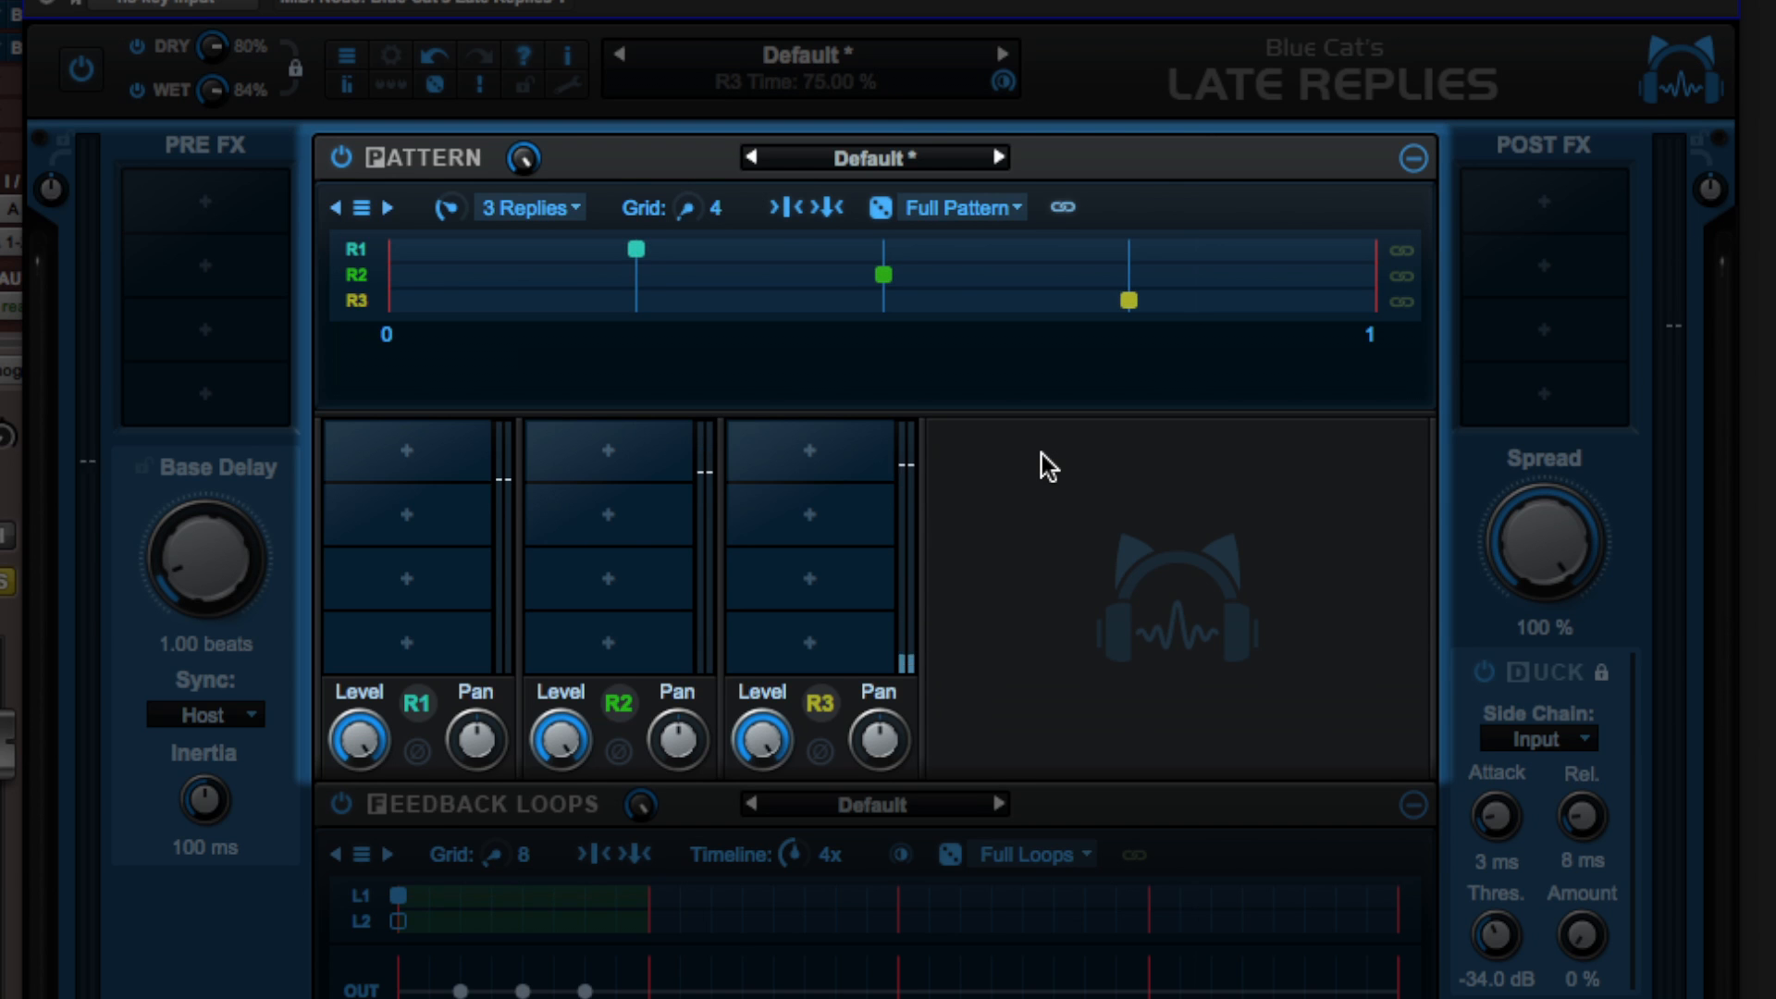
Step: Pan reply R1 to the left and reply R2 to the right, and audition the panned pattern
left_click_drag(475, 738, 458, 837)
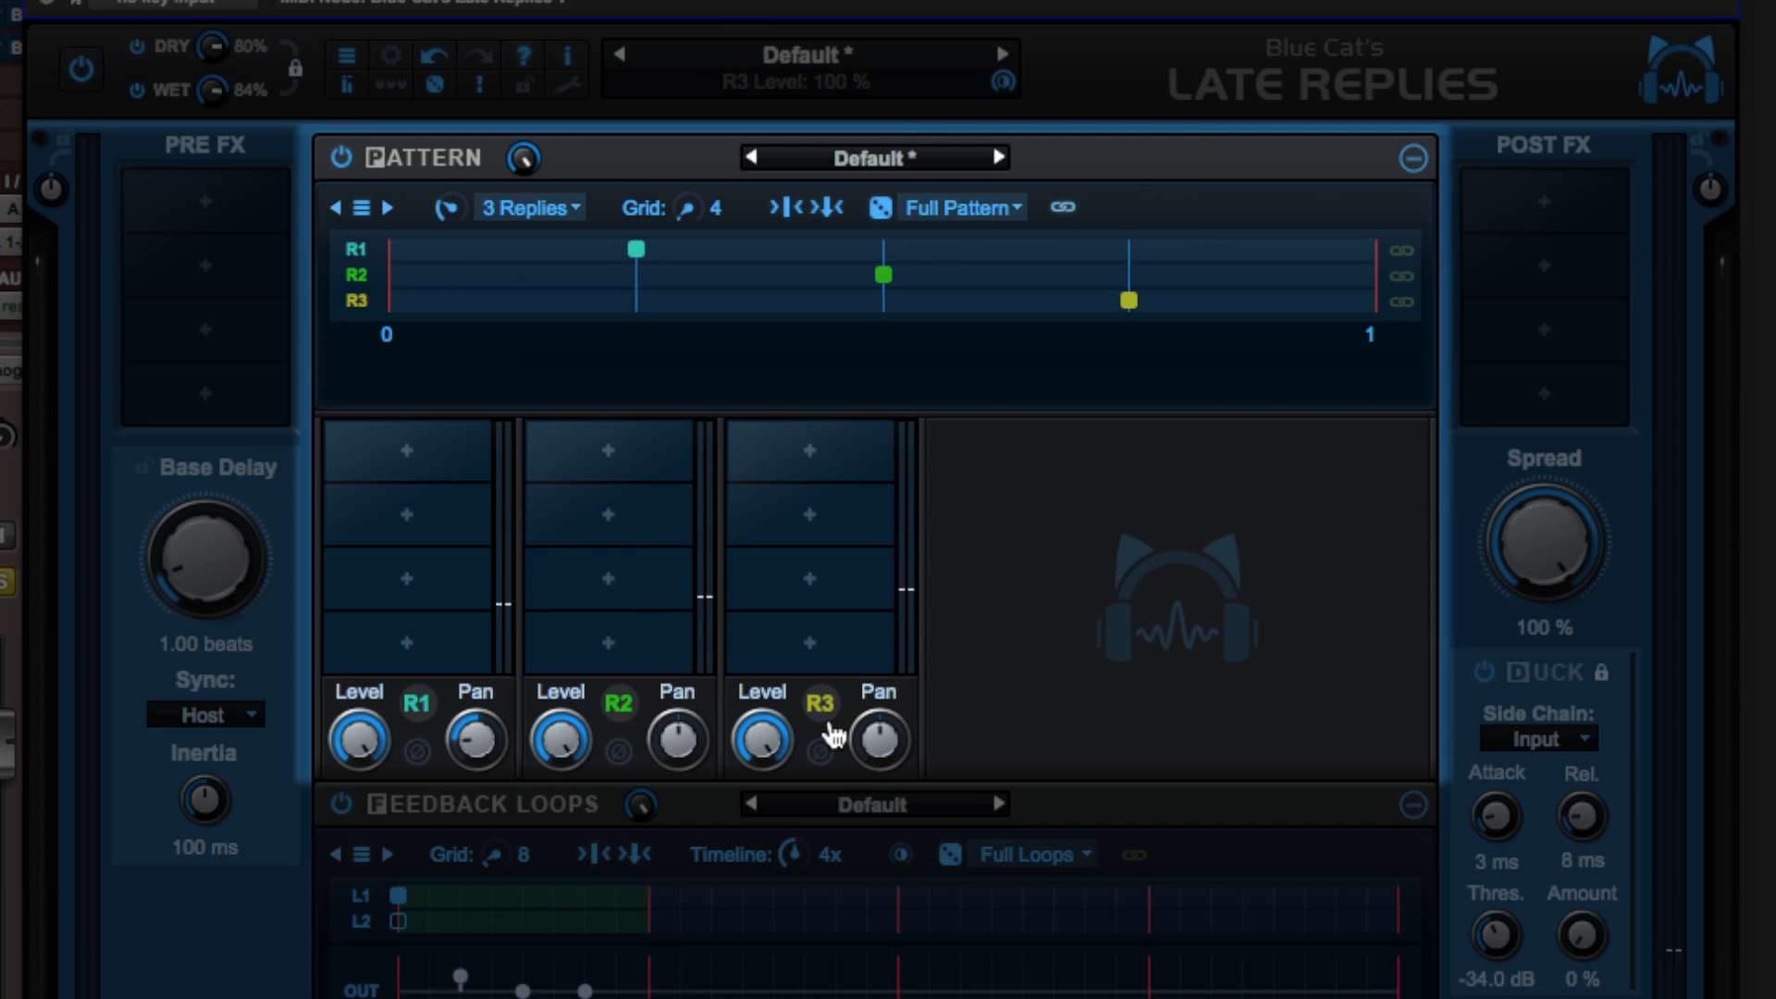
left_click_drag(698, 738, 702, 654)
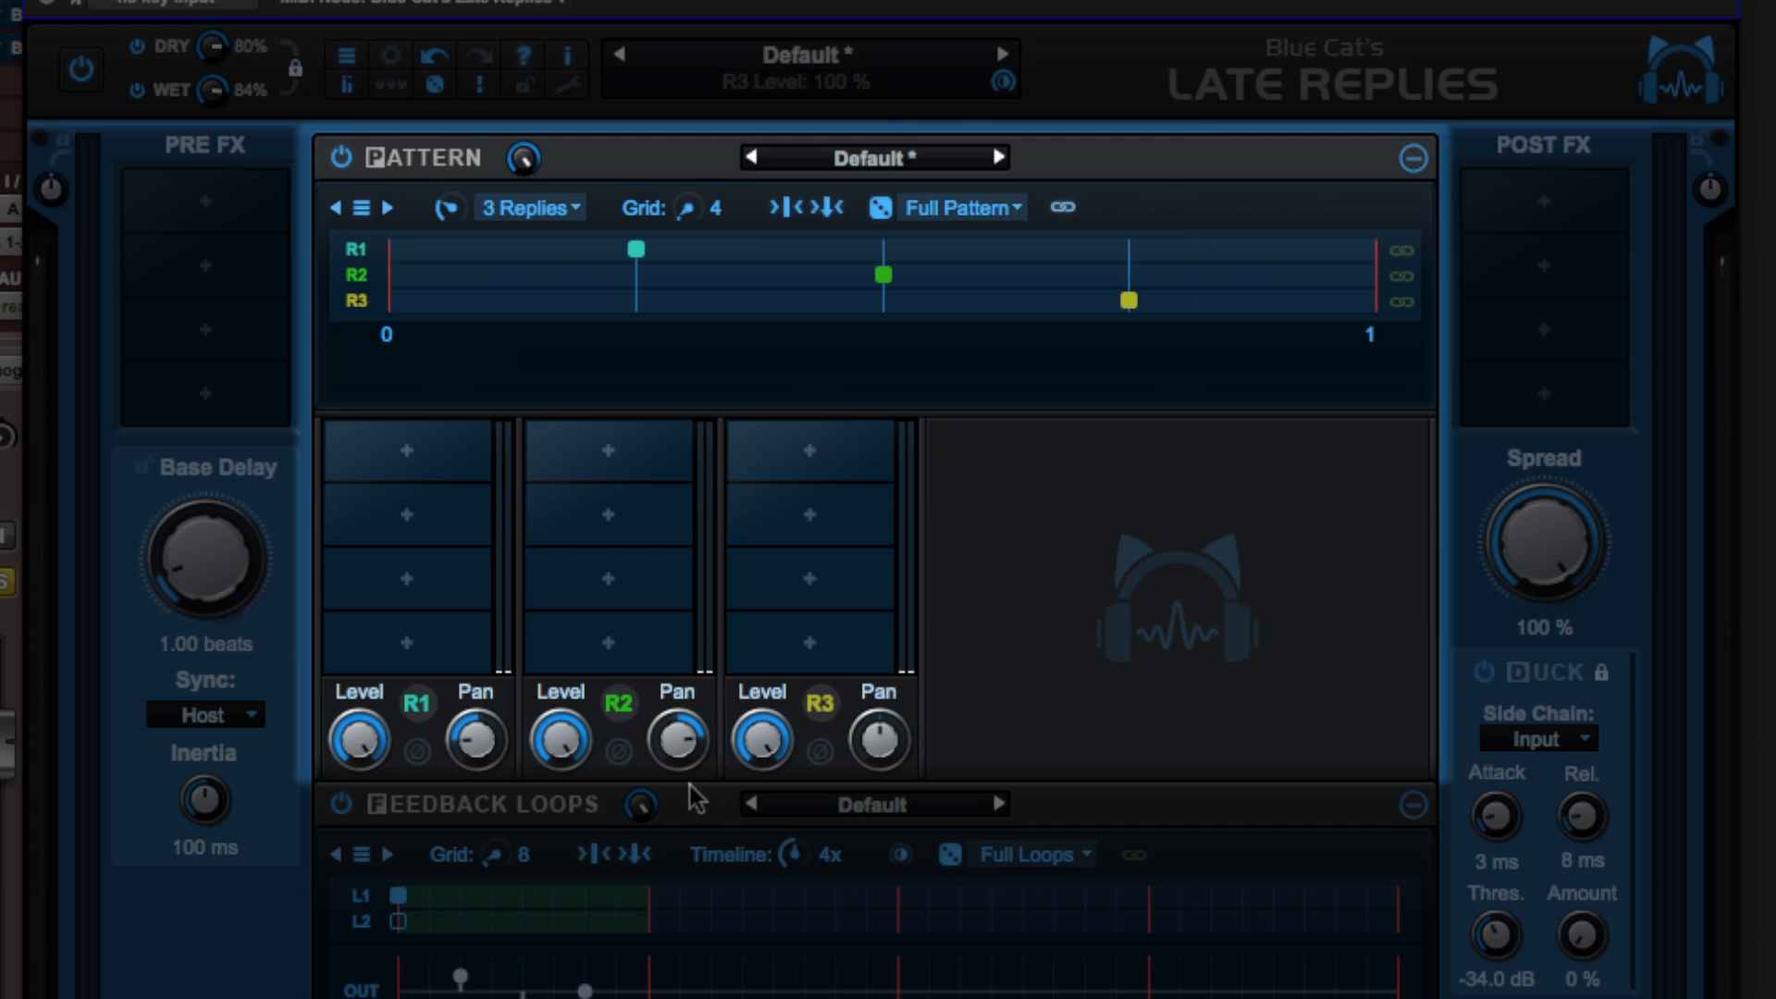
key("space")
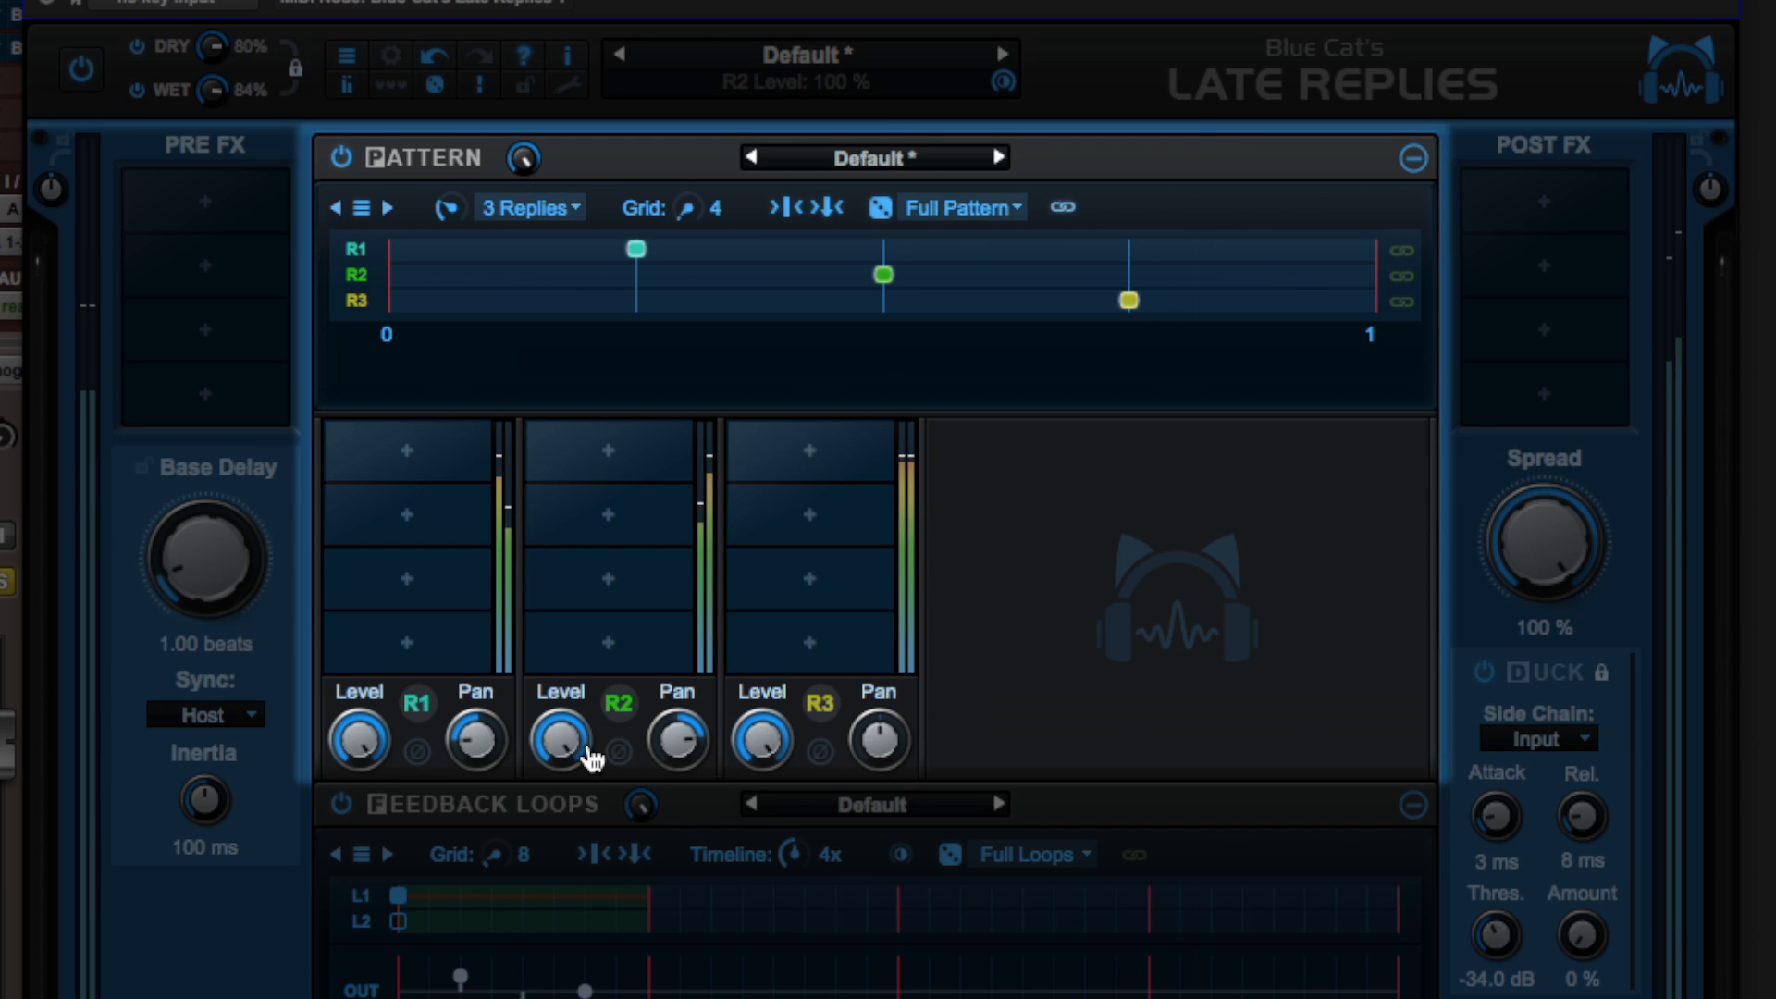
key("space")
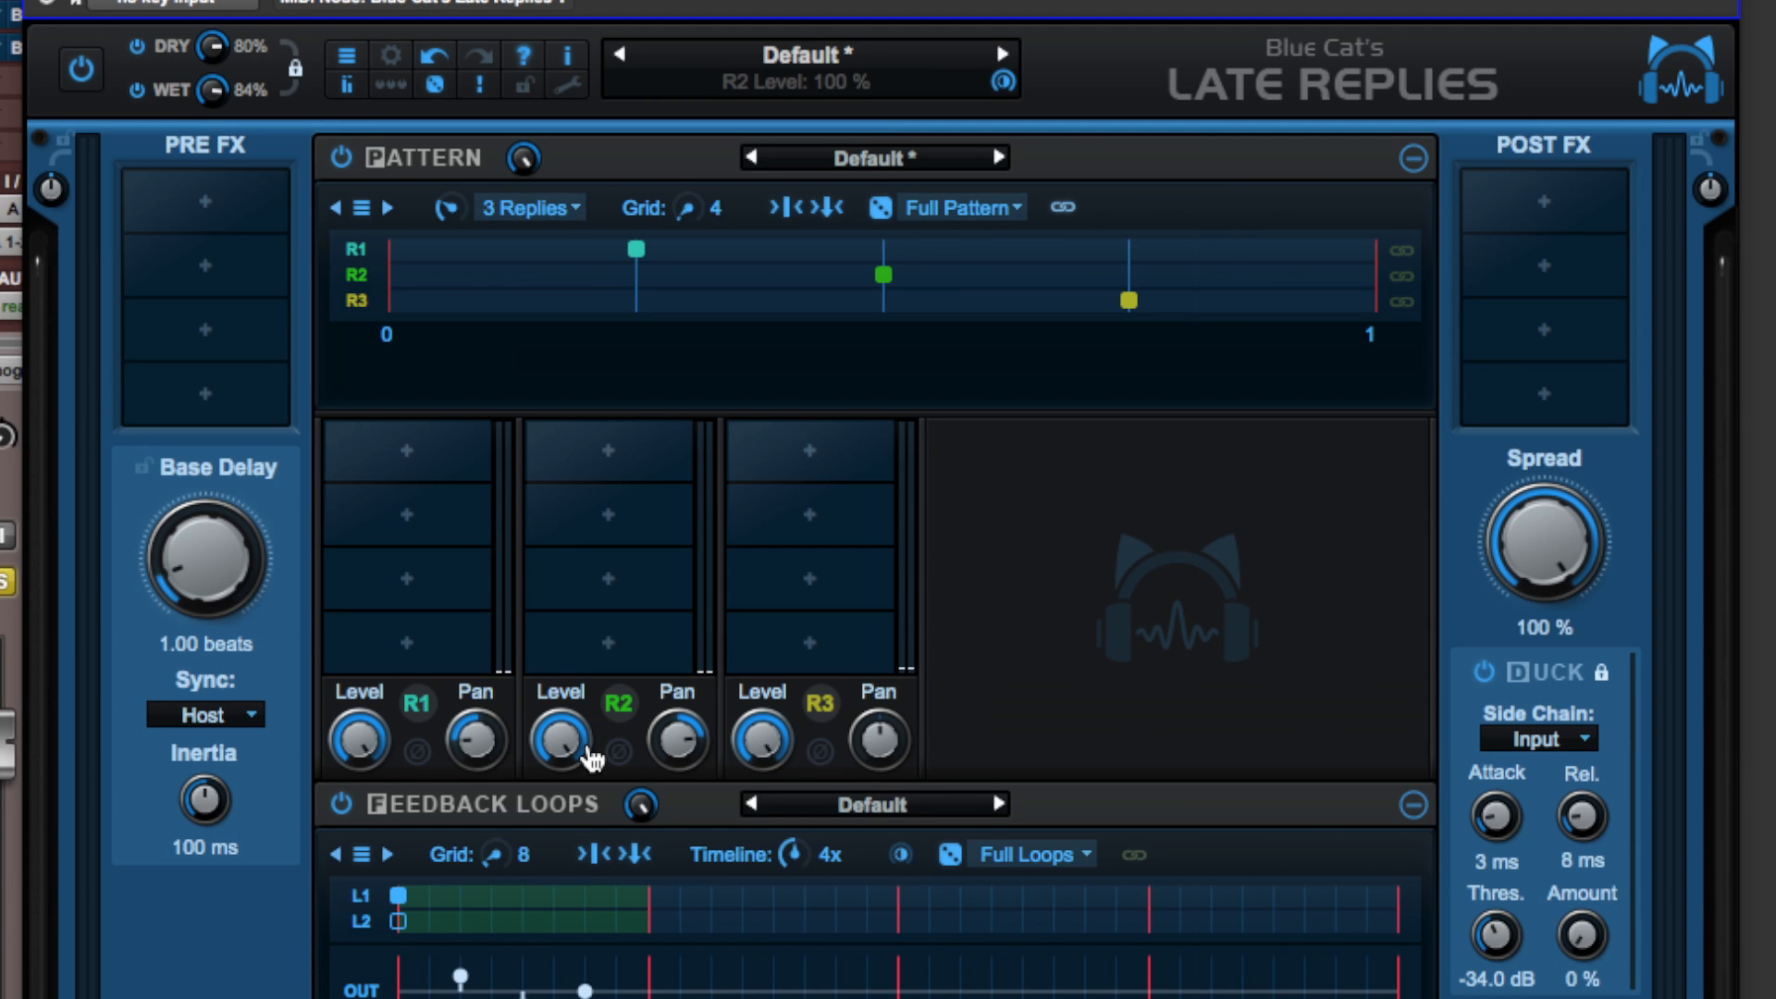
Step: Load the built-in Filter into the first effect slot of reply R1, adjust it, and close its window
left_click(390, 459)
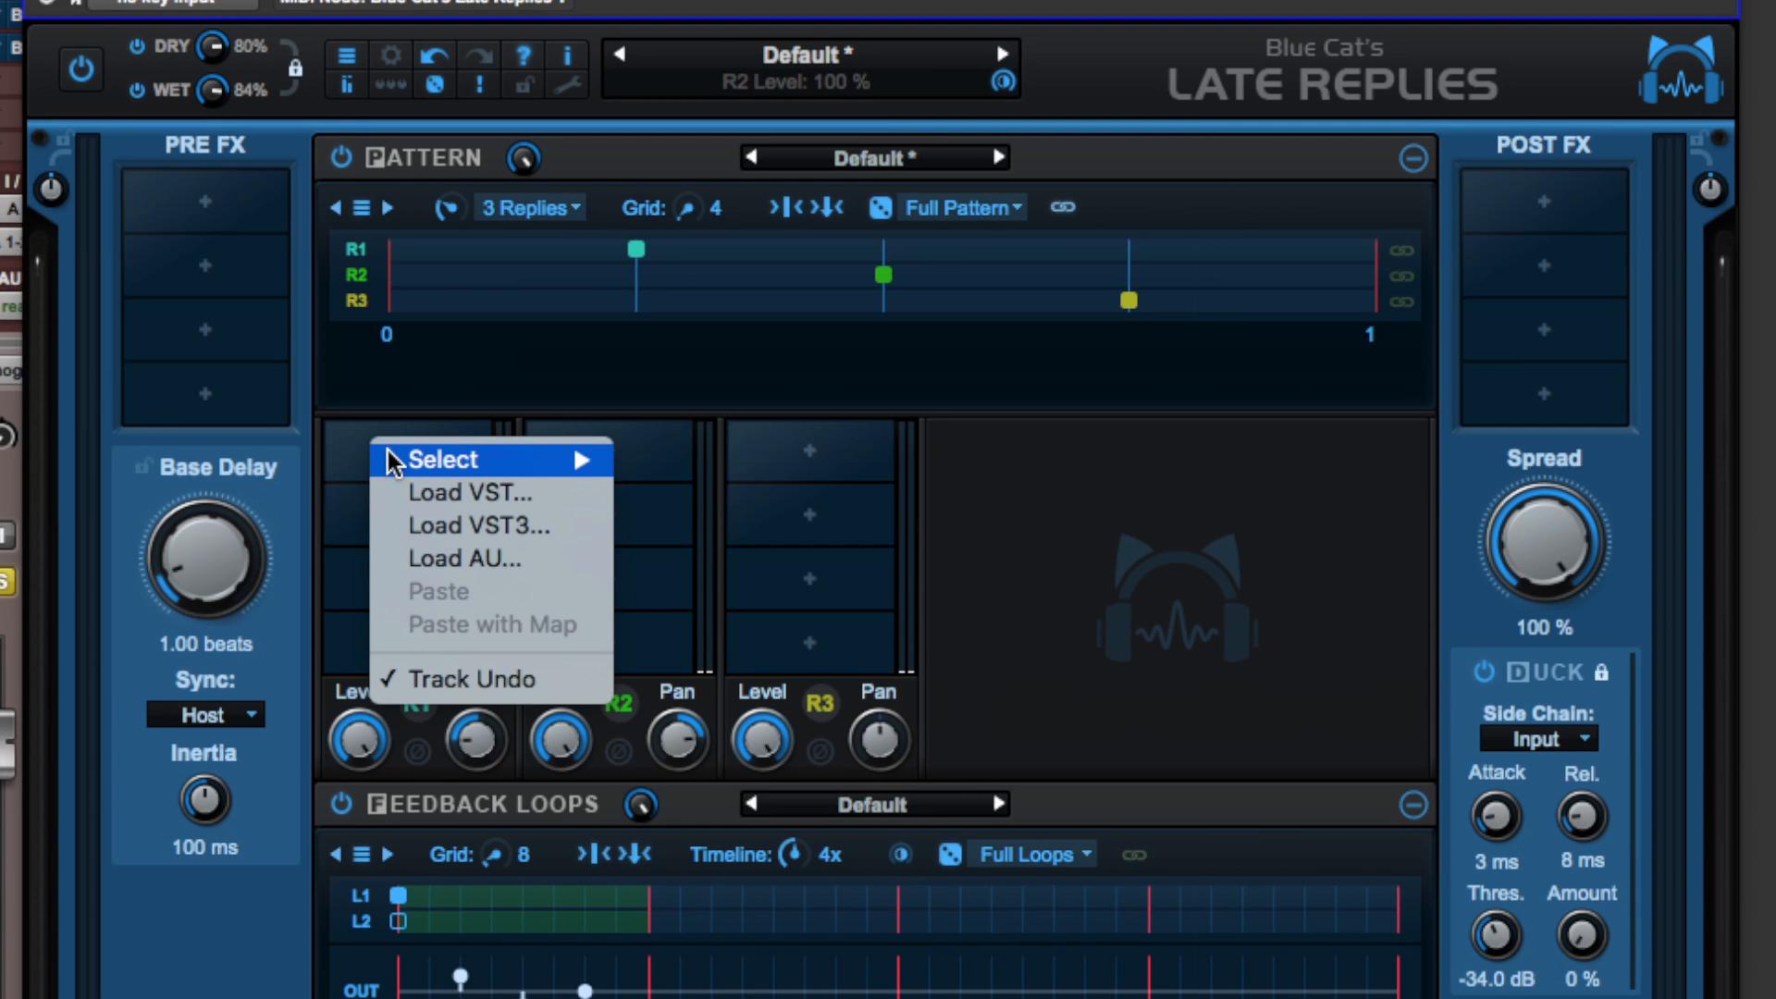
mouse_move(500, 458)
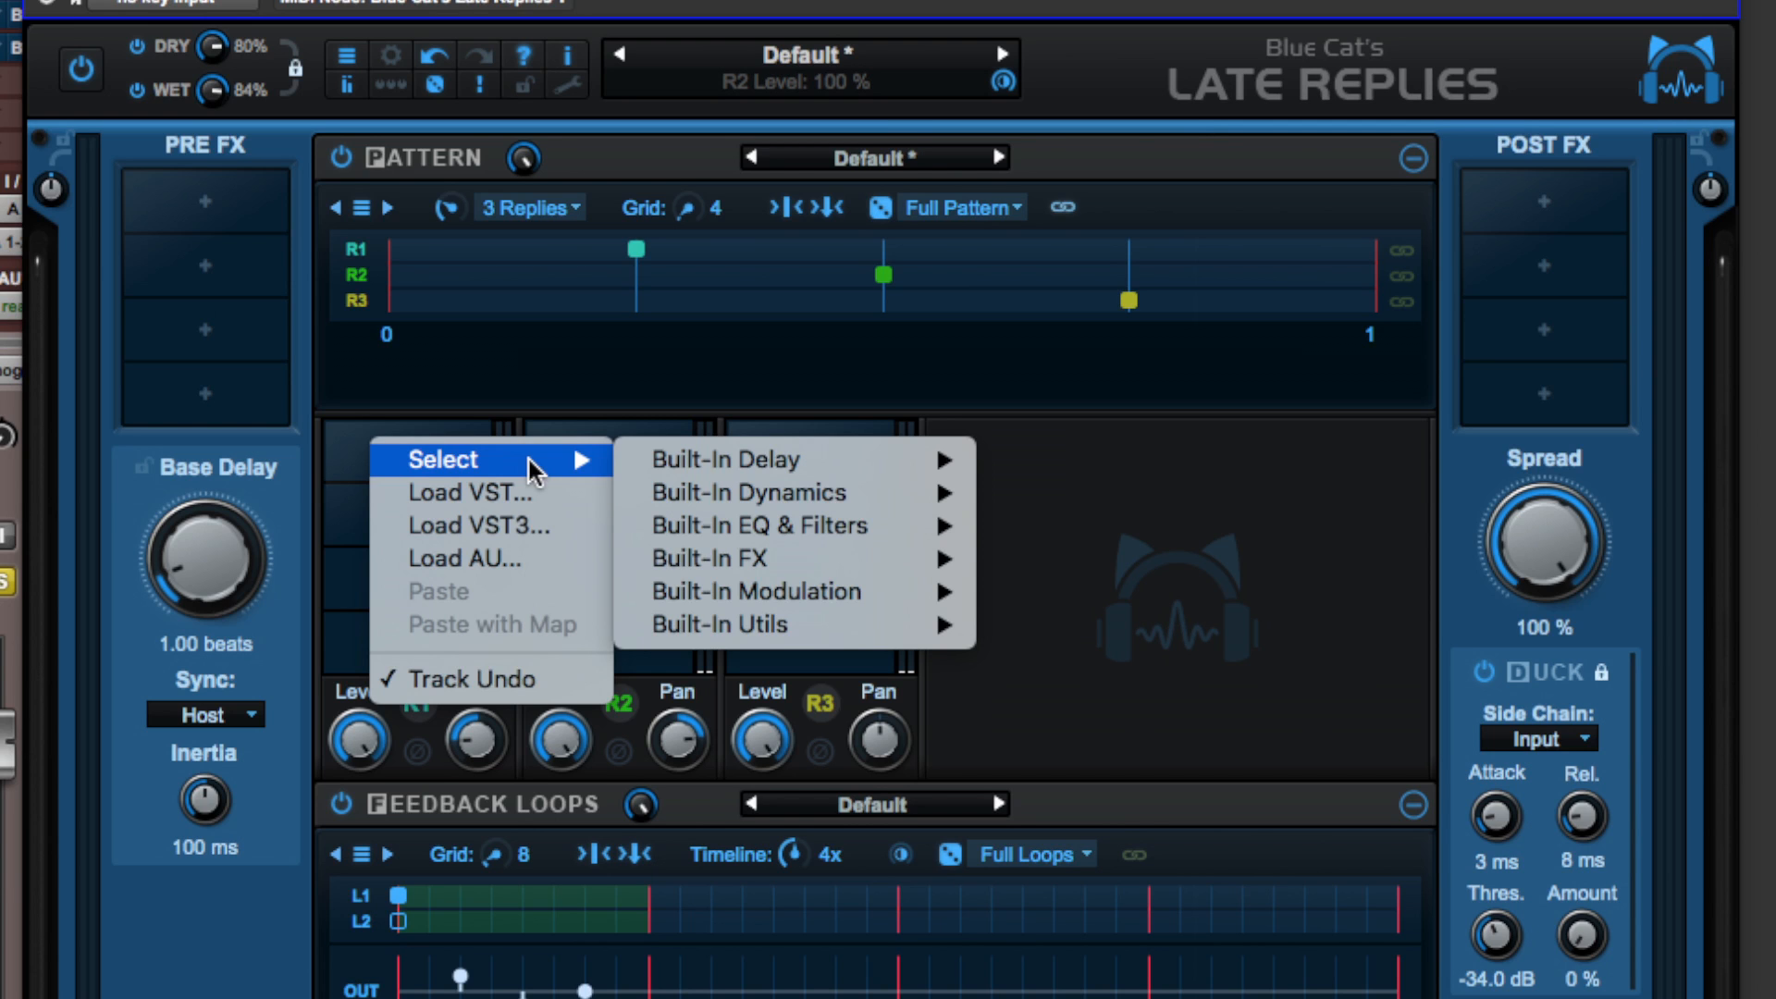
mouse_move(791, 465)
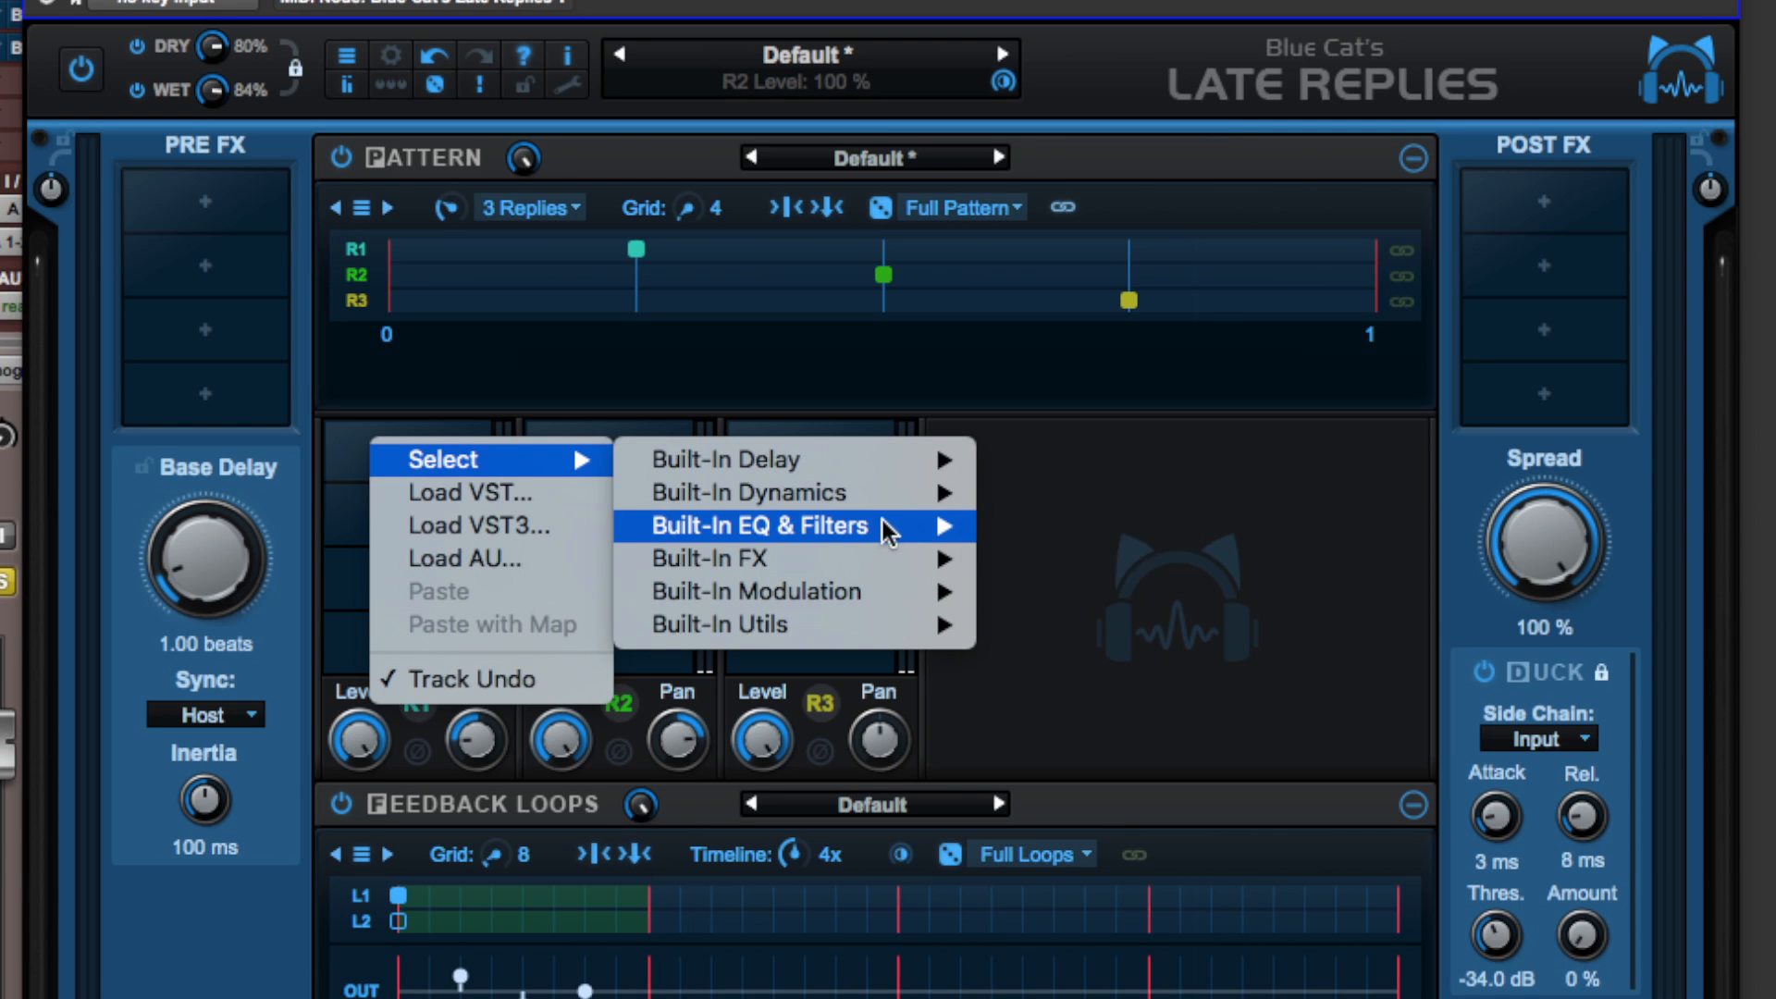
mouse_move(873, 529)
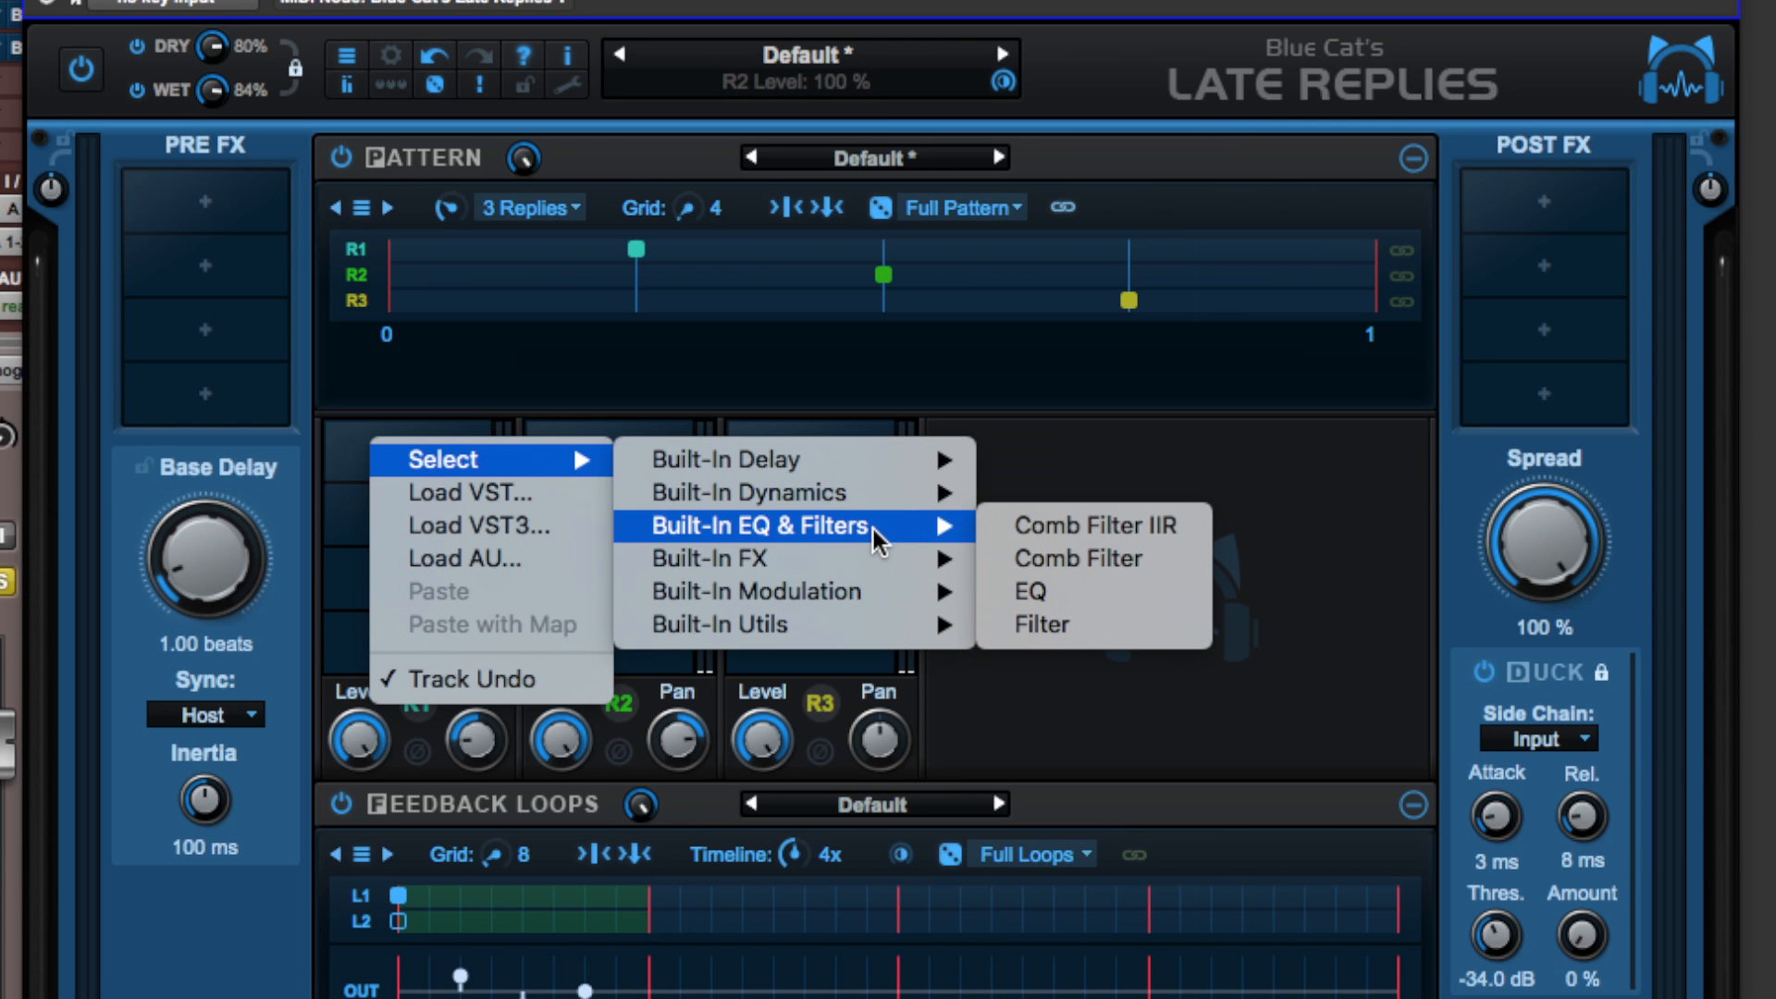
left_click(1061, 613)
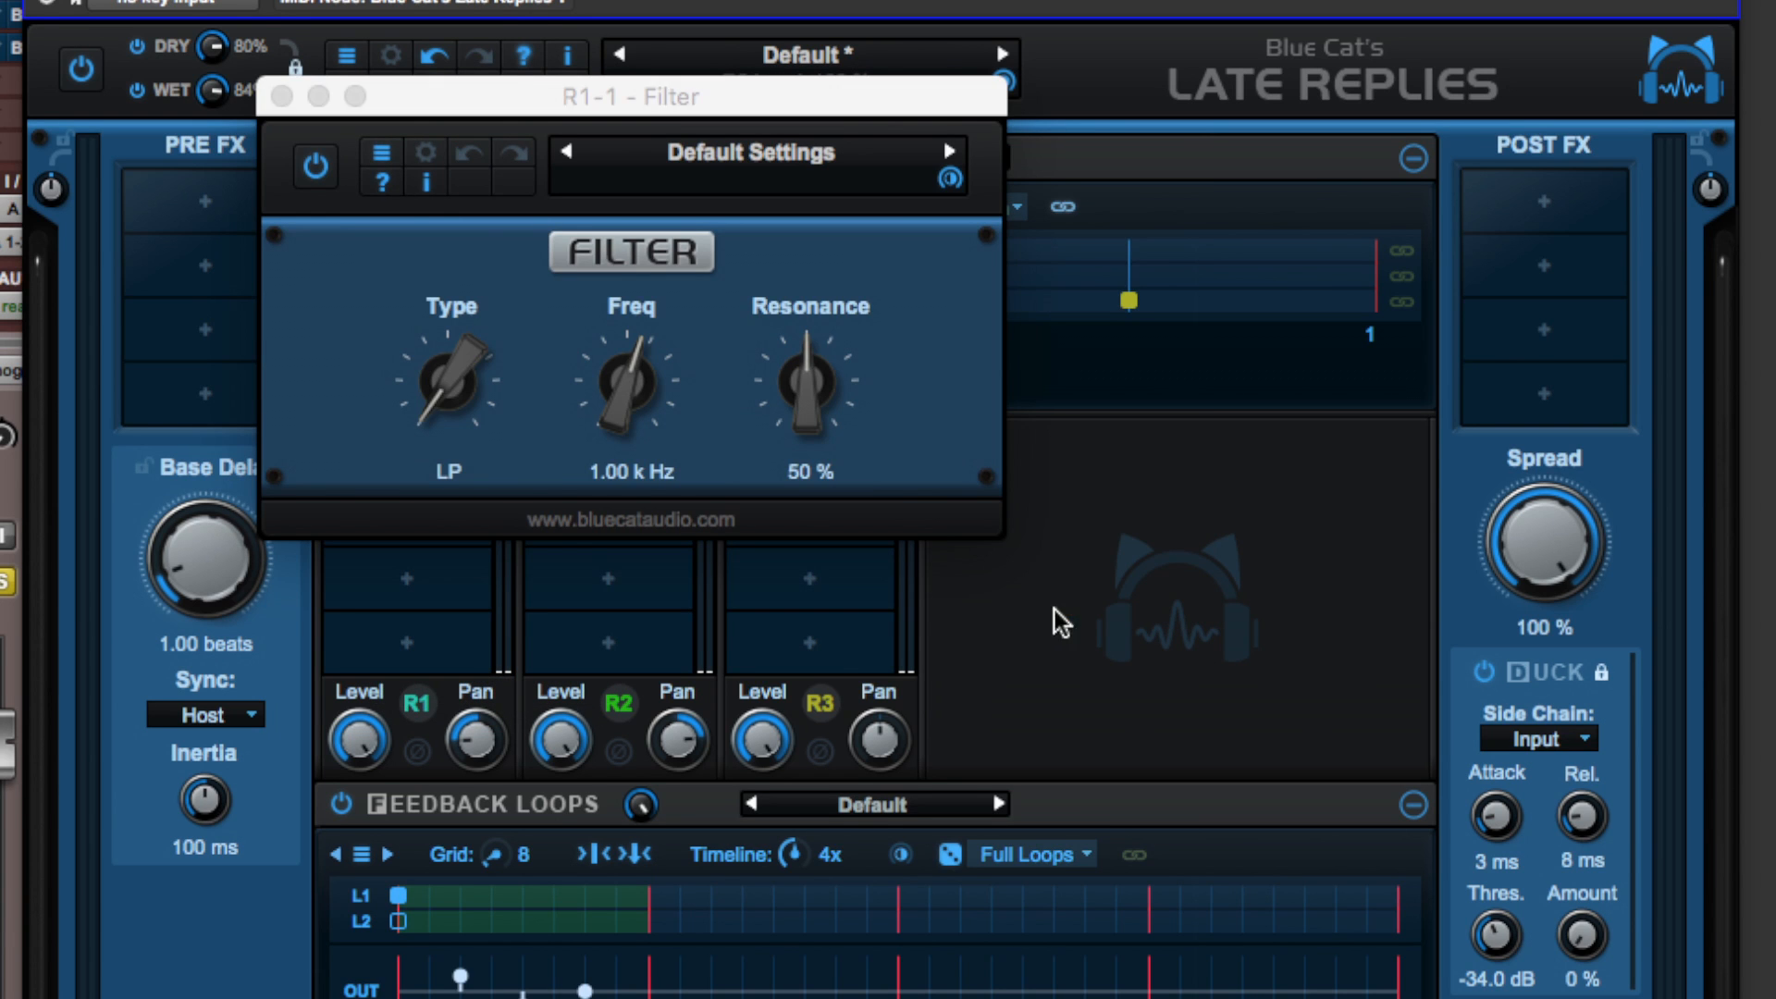
left_click_drag(517, 477, 459, 291)
left_click(282, 97)
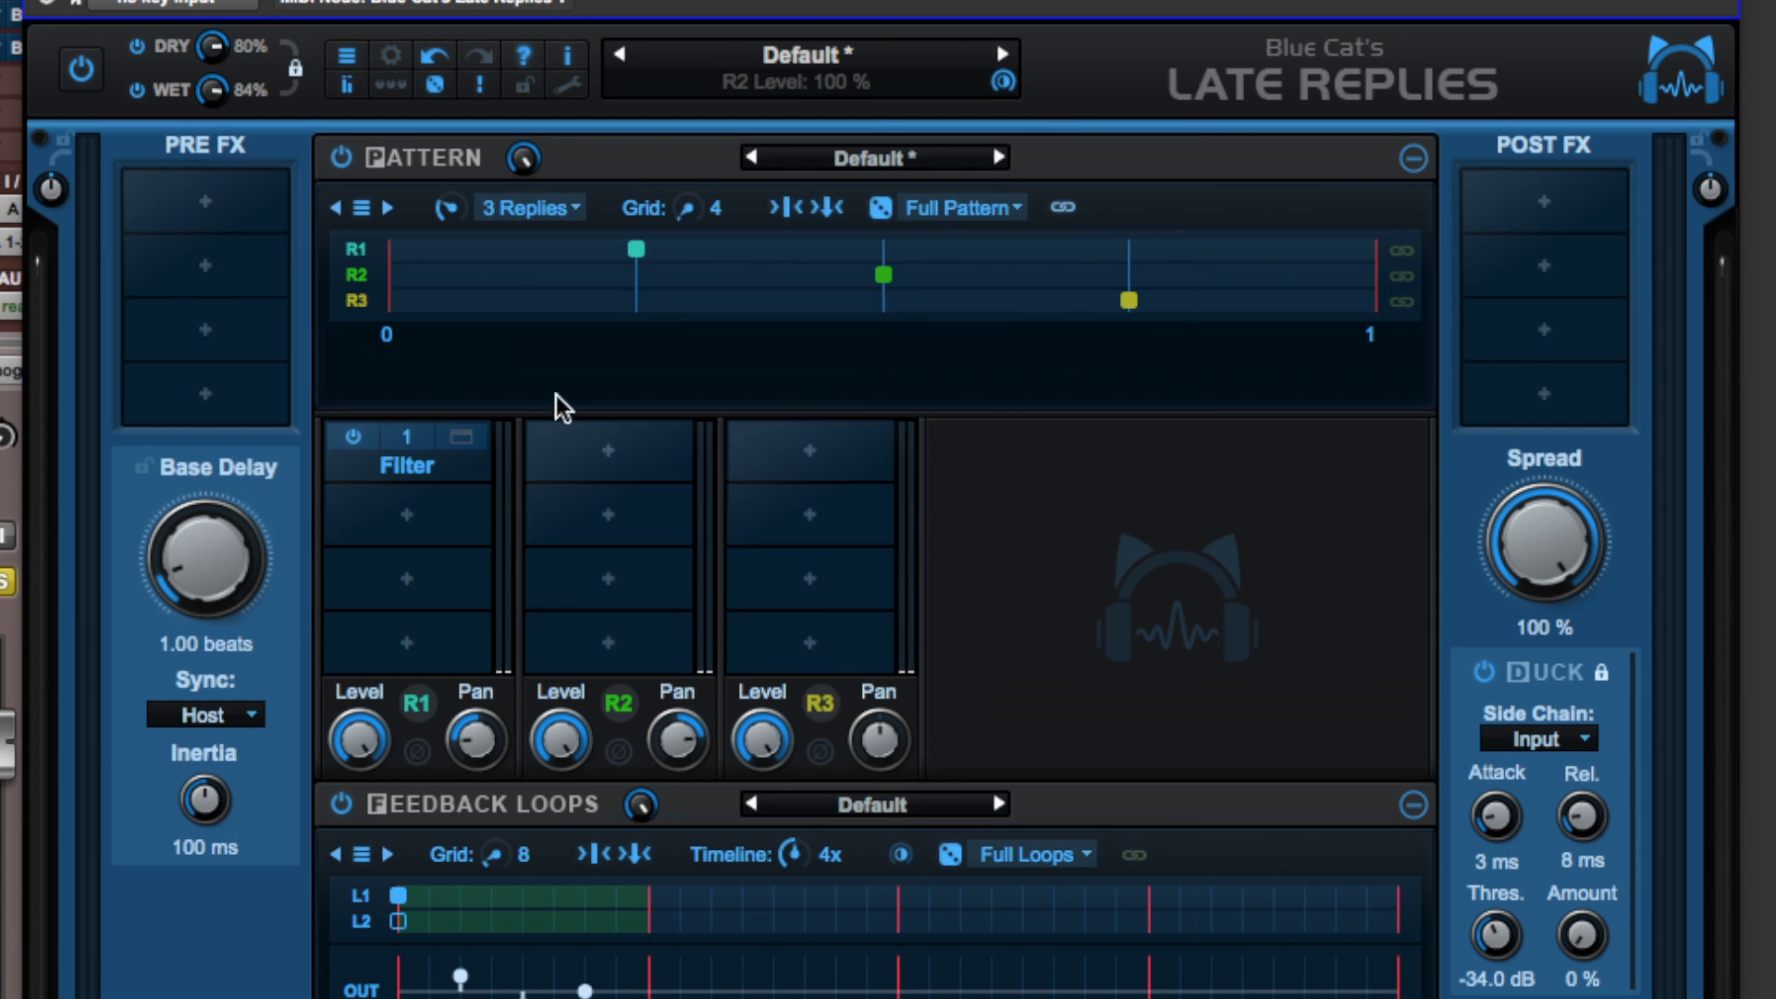
Step: Load the built-in Pitch Shifter into the first effect slot of reply R2, adjust its shift, and close its window
left_click(595, 452)
mouse_move(701, 452)
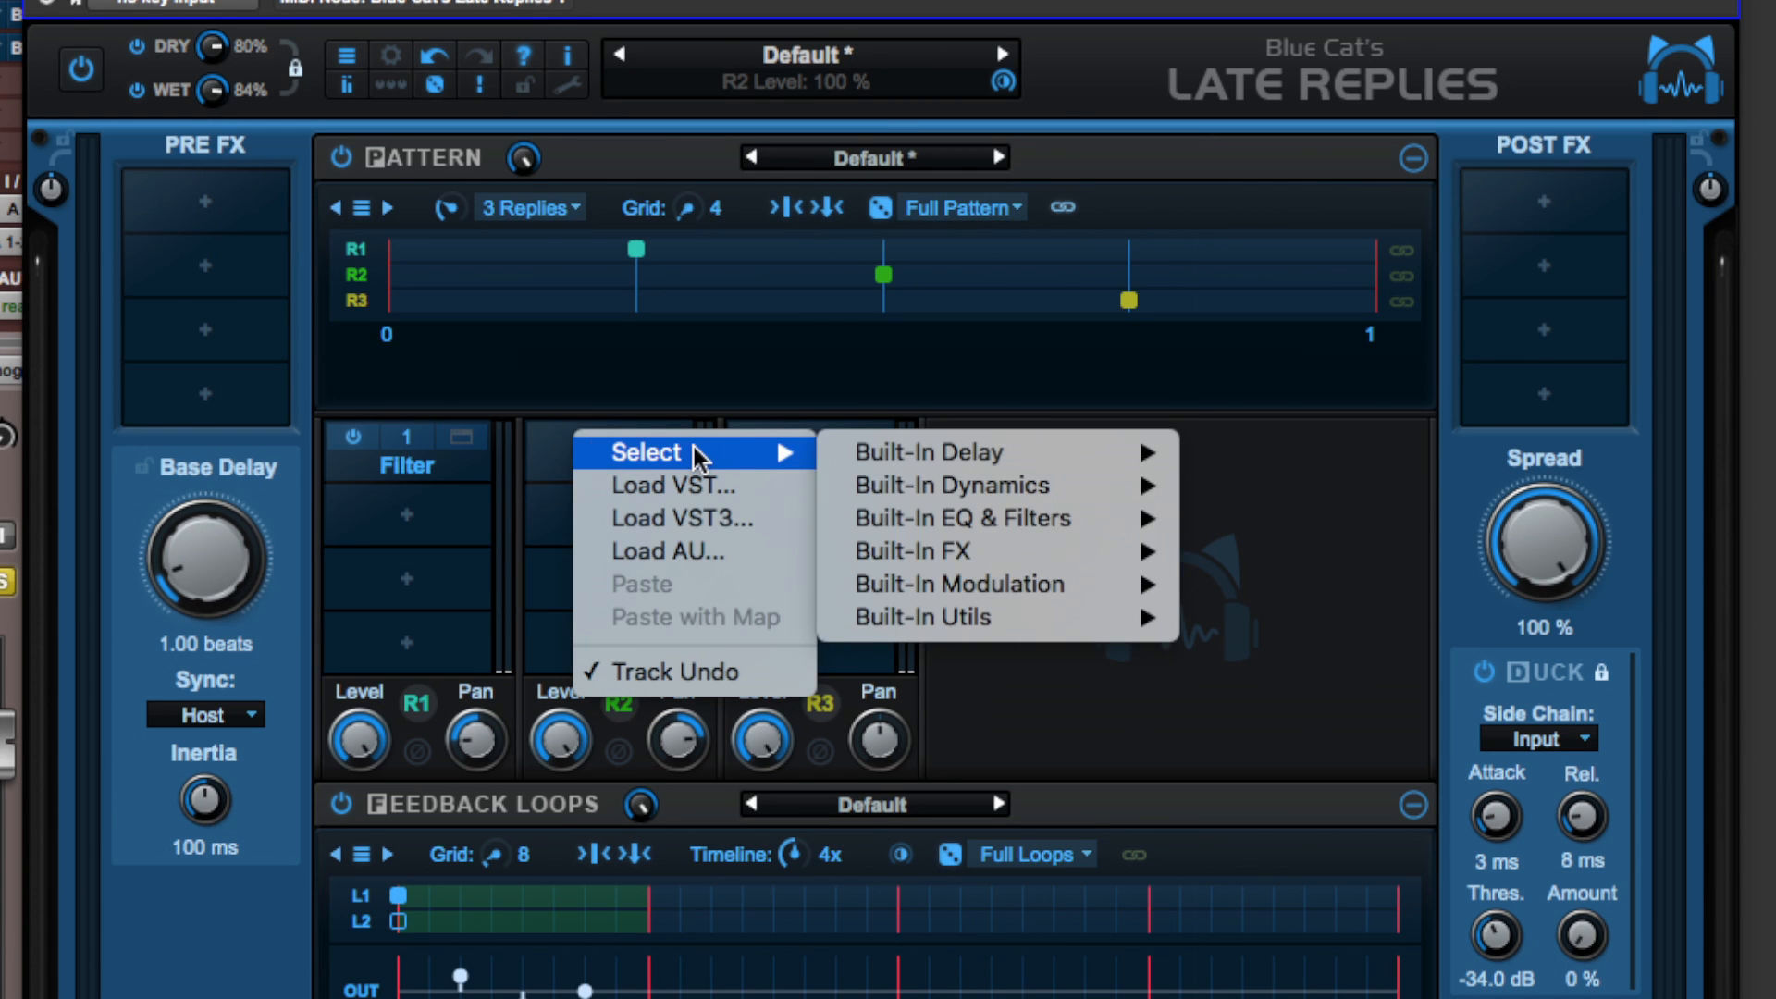
mouse_move(1115, 571)
left_click(1256, 651)
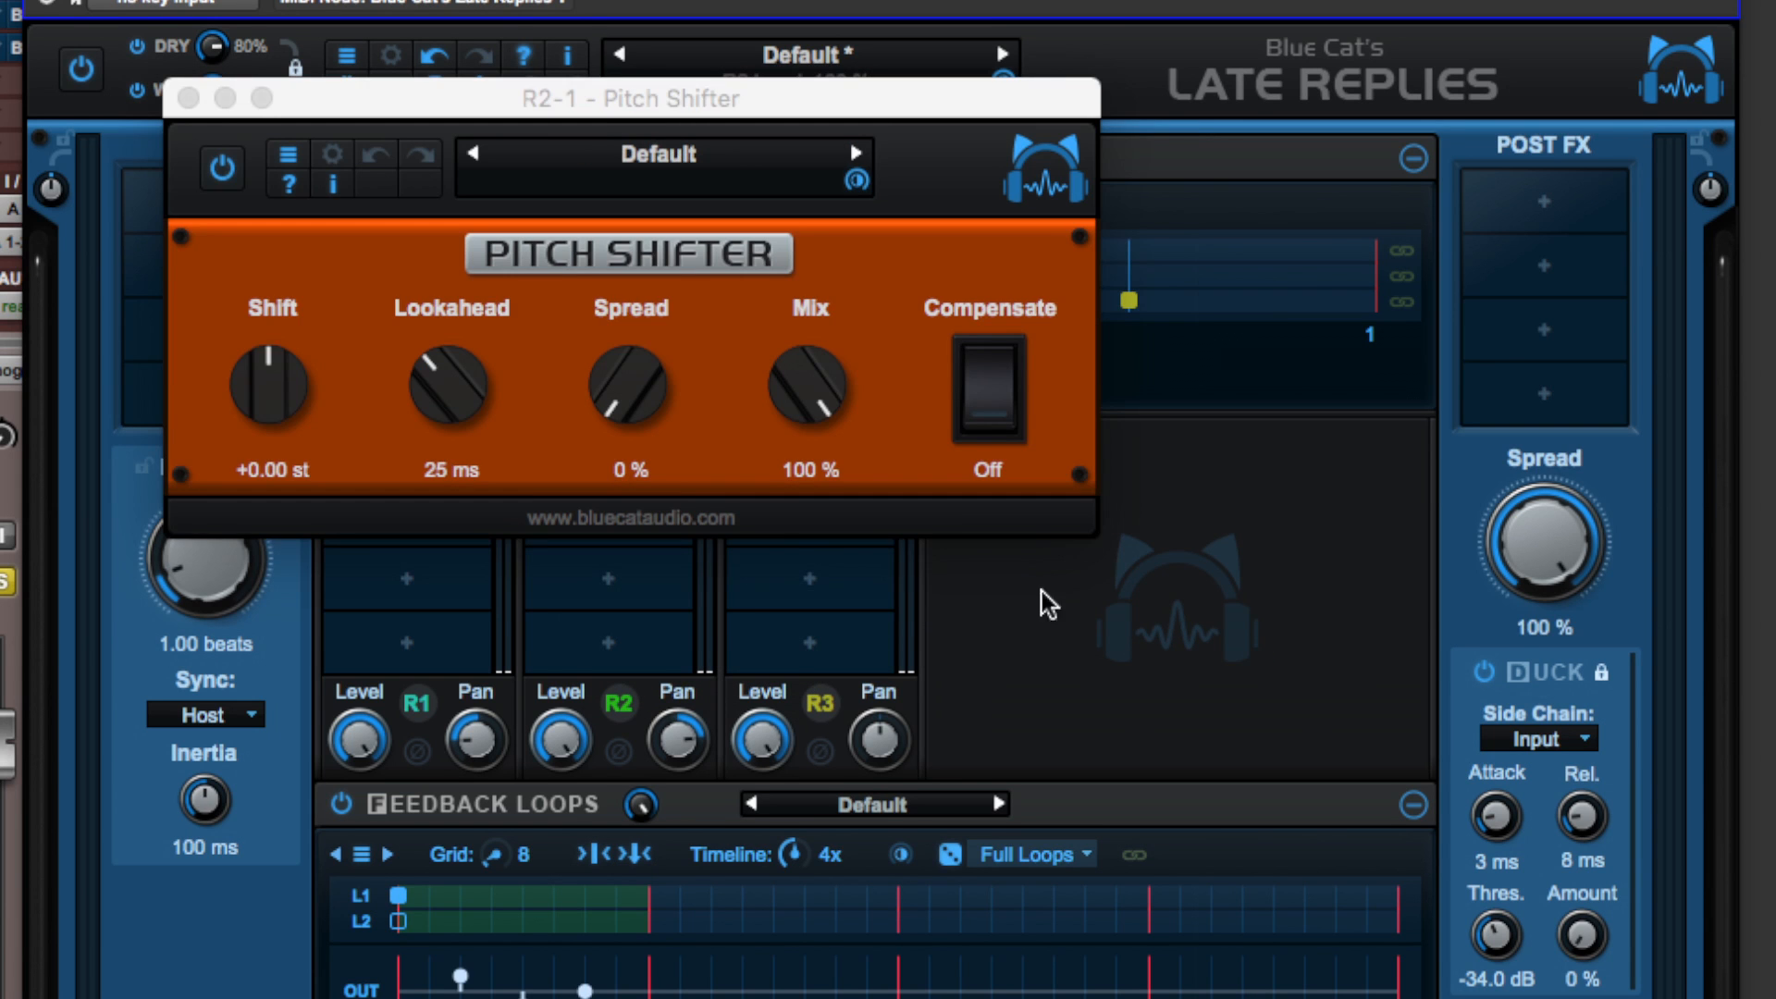
left_click_drag(270, 381, 268, 405)
left_click(189, 98)
Step: Load the built-in Chorus into the first effect slot of reply R3 with a 12.15 ms delay and 14% spread
left_click(816, 462)
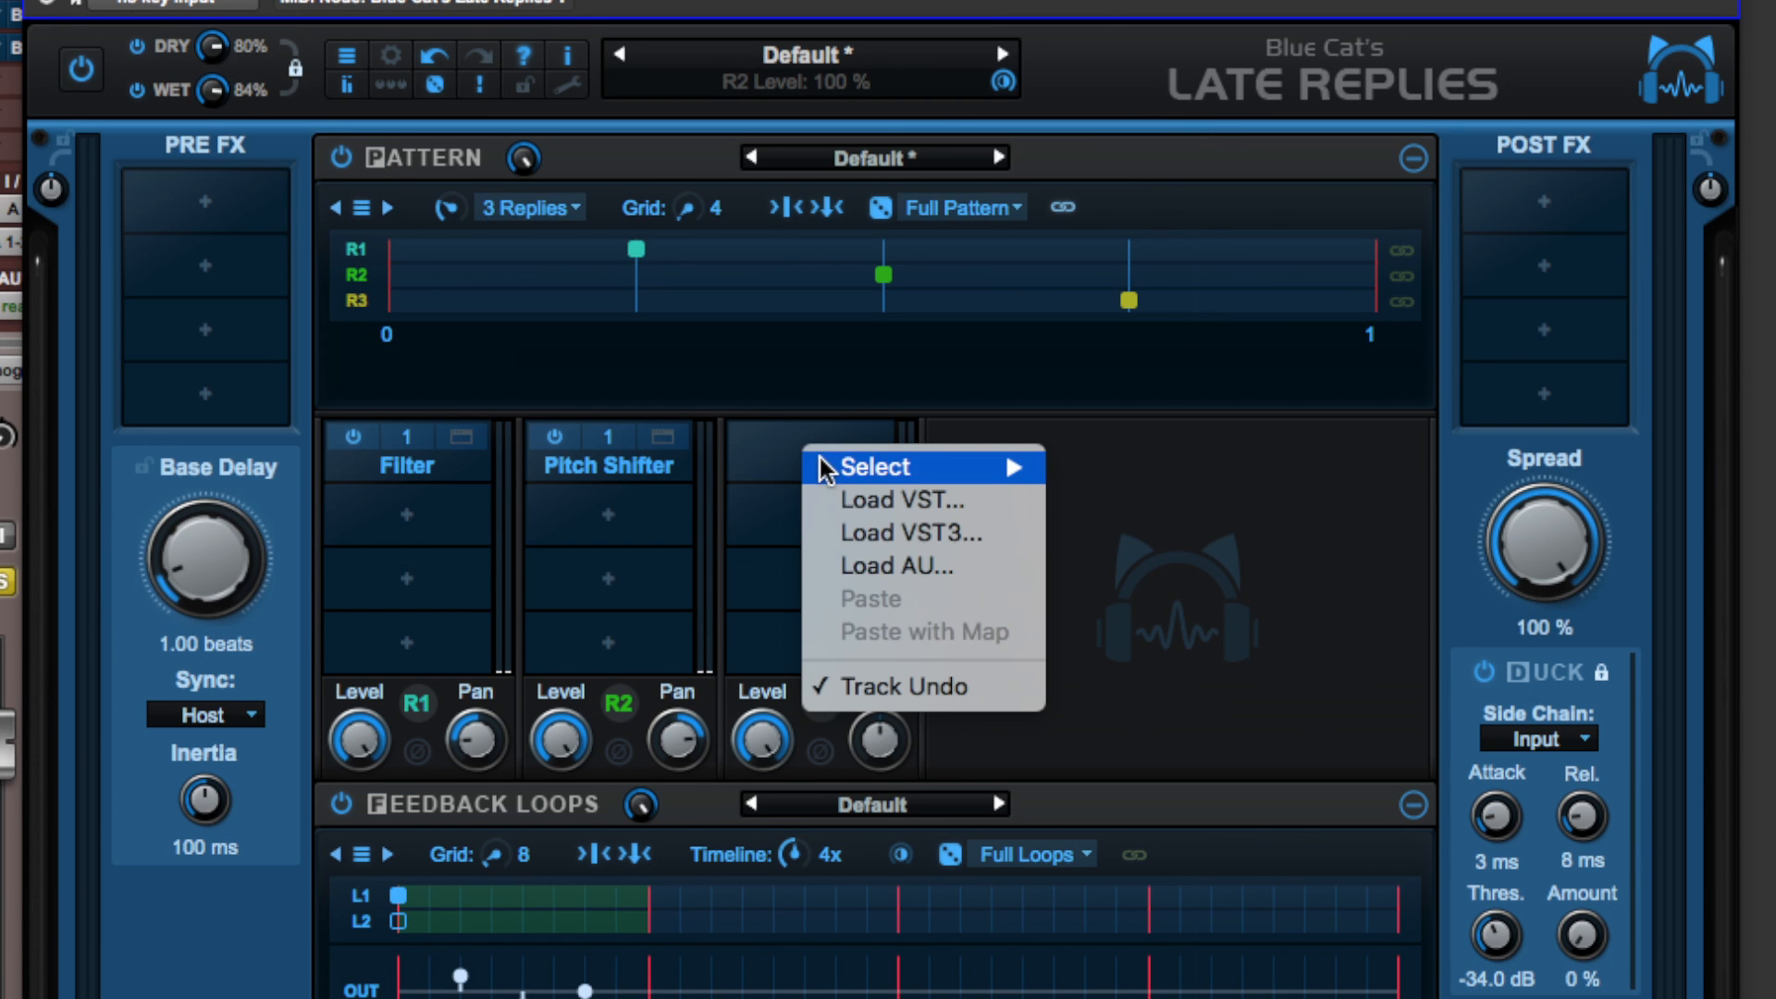
mouse_move(932, 467)
mouse_move(1188, 598)
left_click(1457, 603)
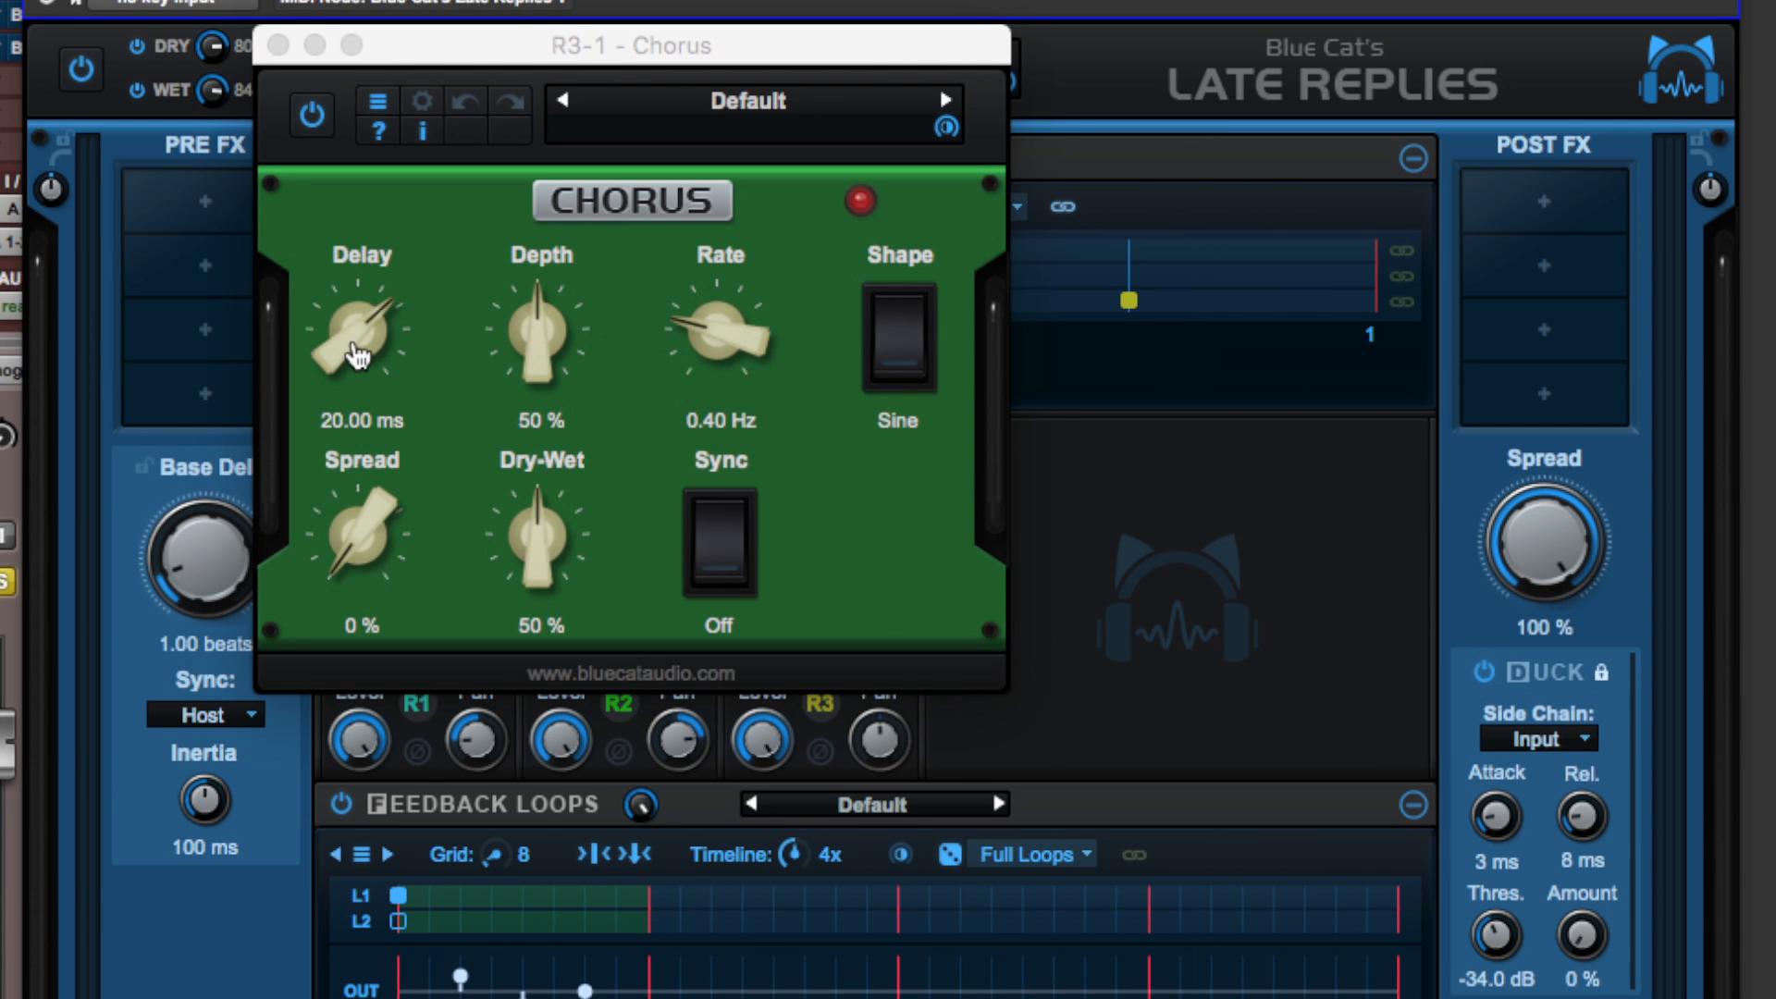
left_click_drag(358, 344, 356, 431)
left_click_drag(357, 547, 365, 524)
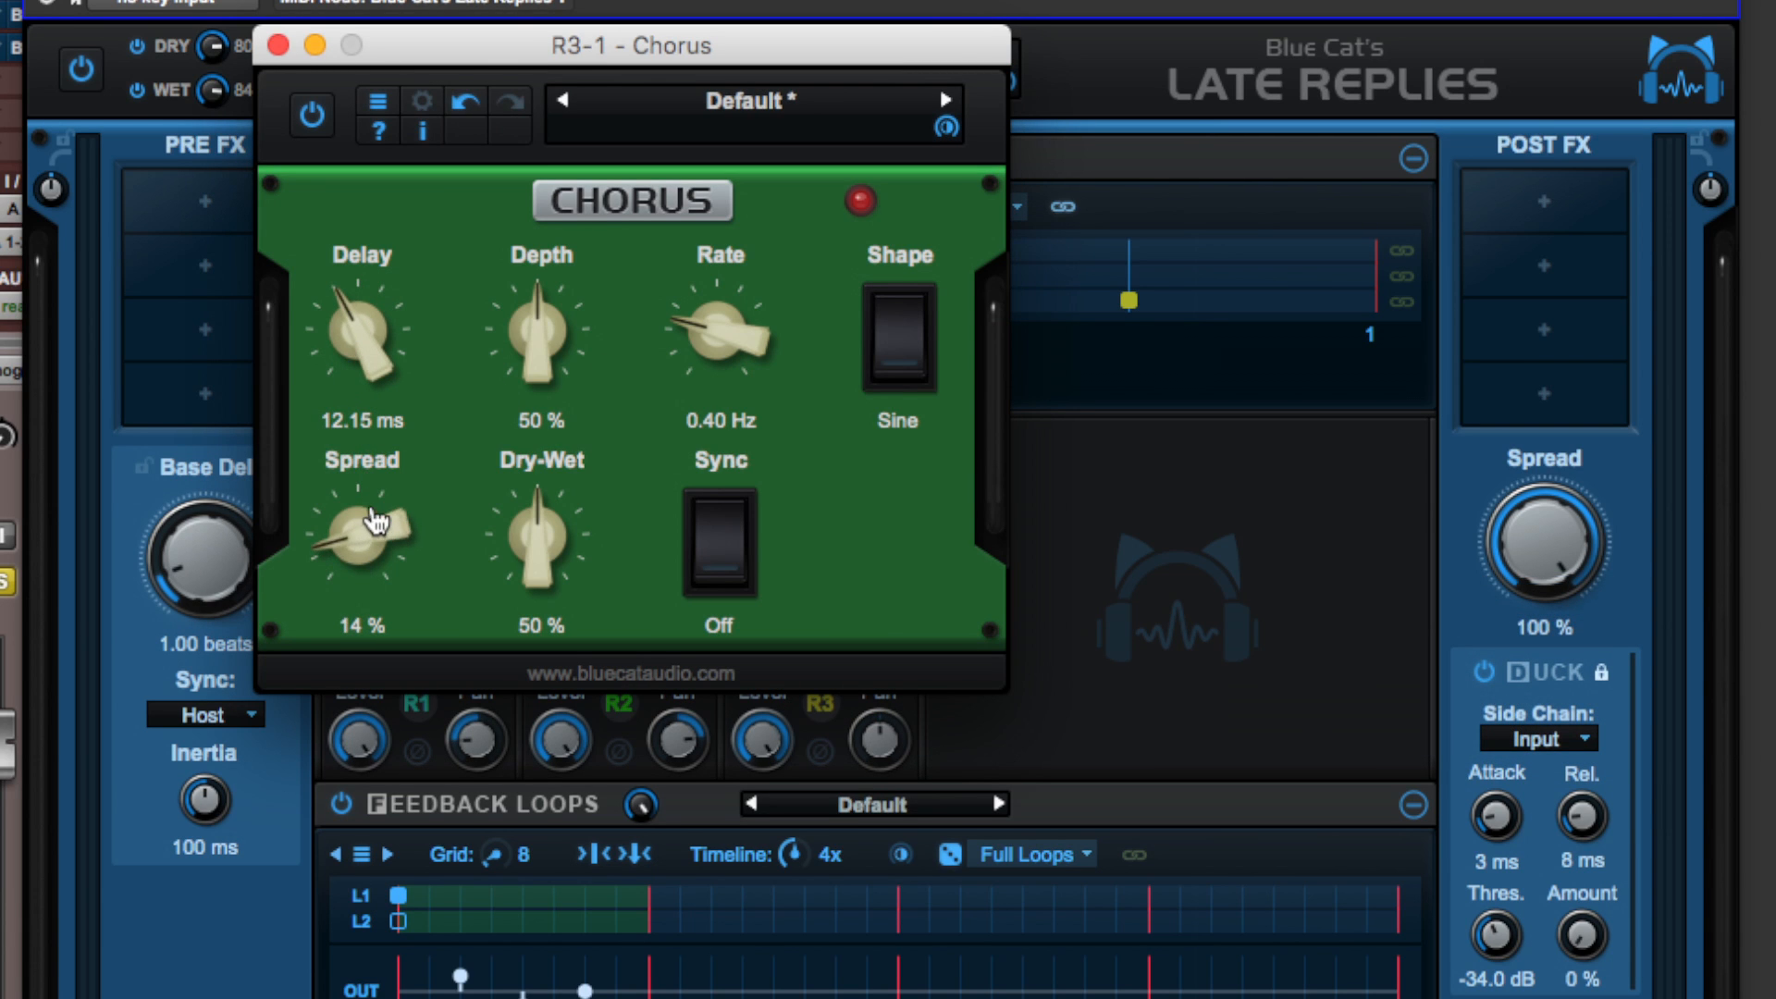
left_click(278, 45)
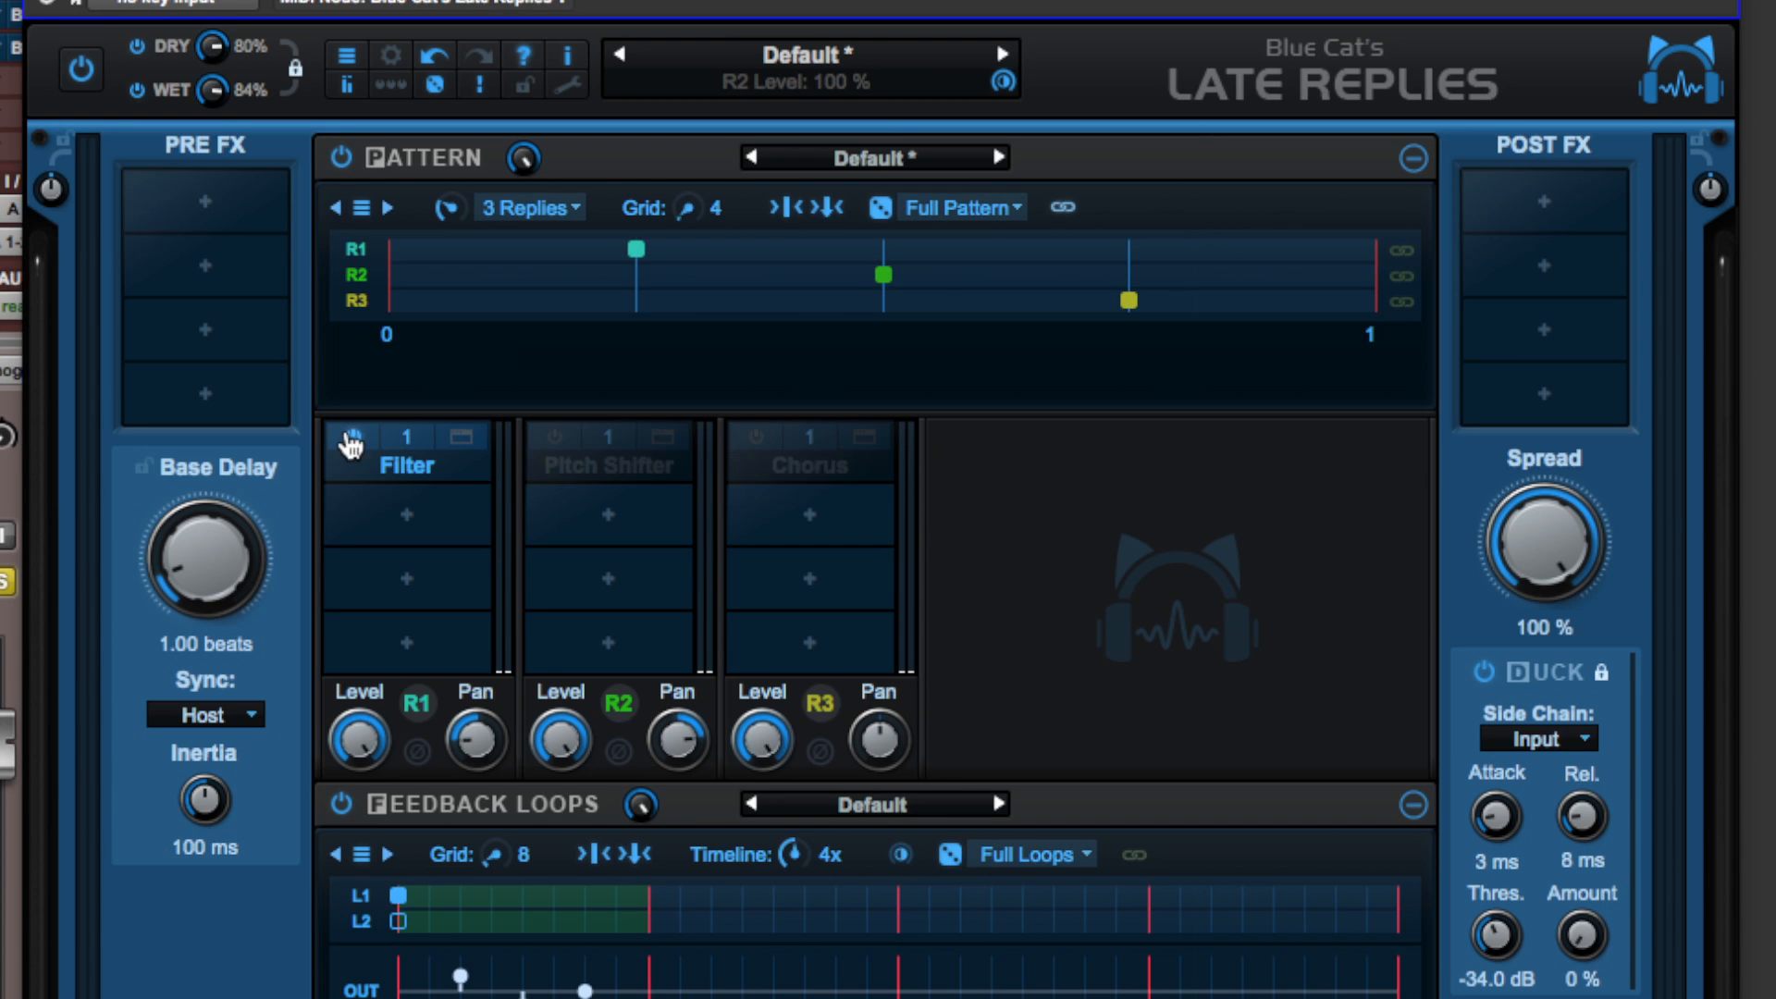
Step: Bypass the Filter effect on reply R1
left_click(350, 437)
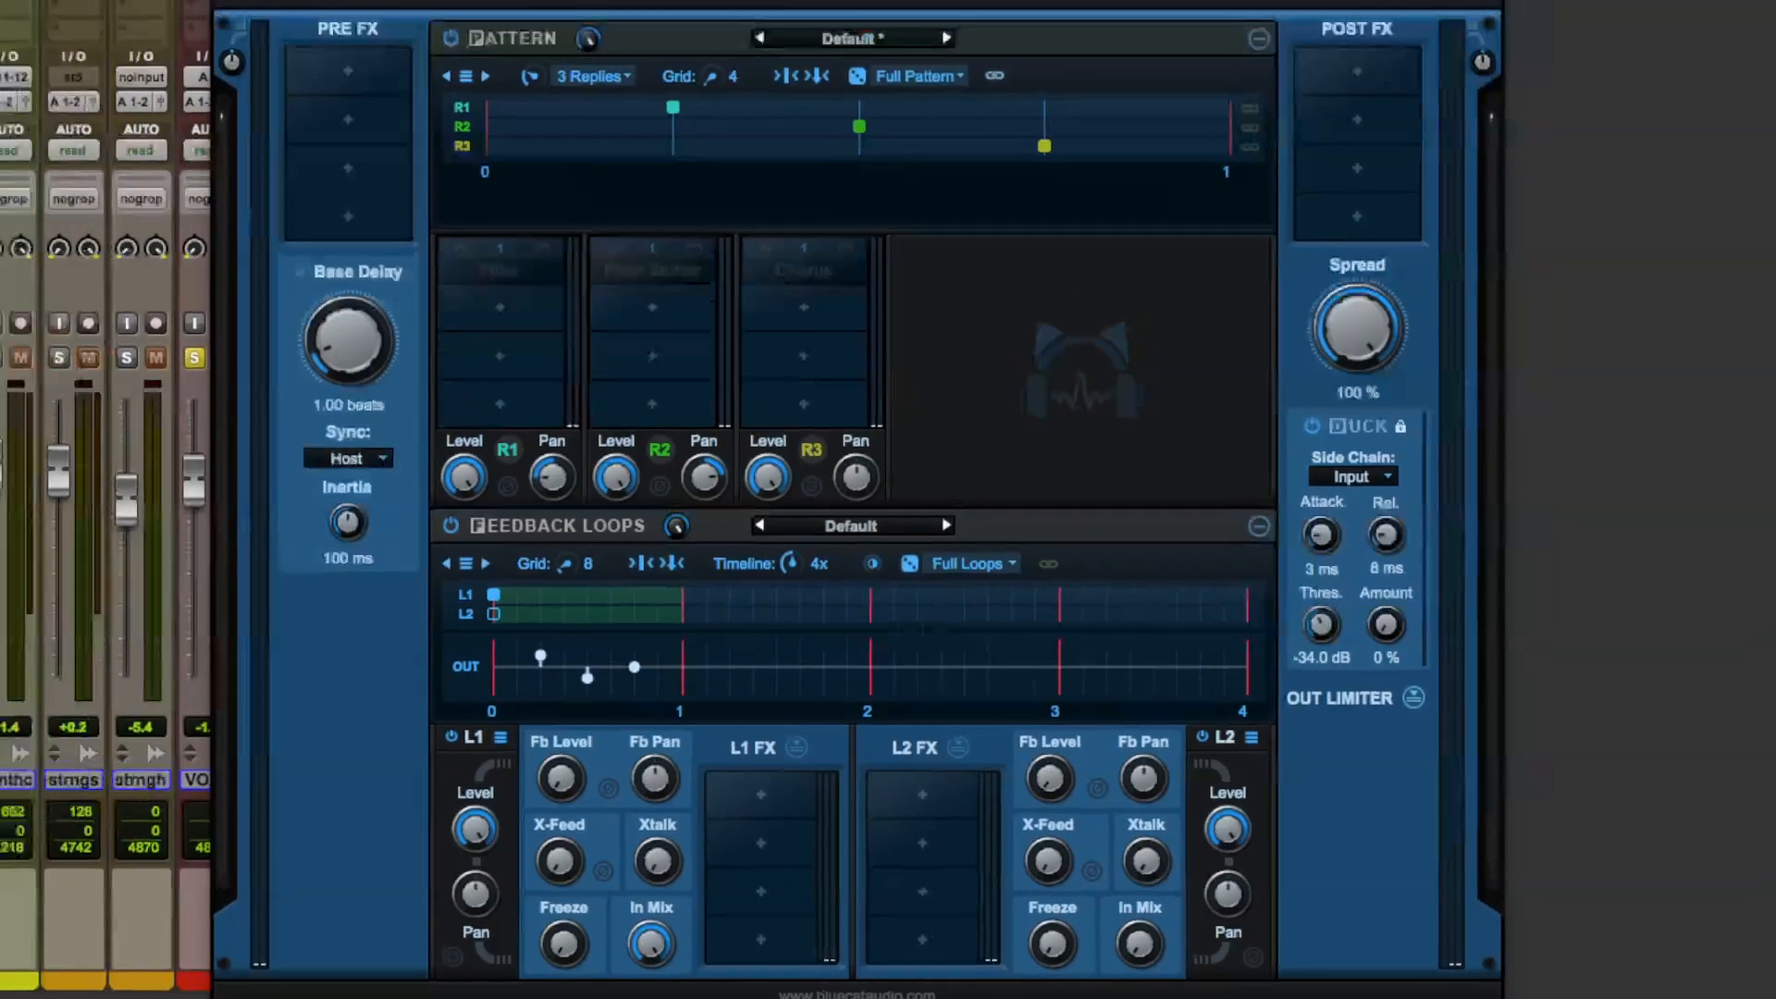
Step: Load a factory preset from the "Patterns - Rythmic" category
left_click(777, 49)
mouse_move(925, 52)
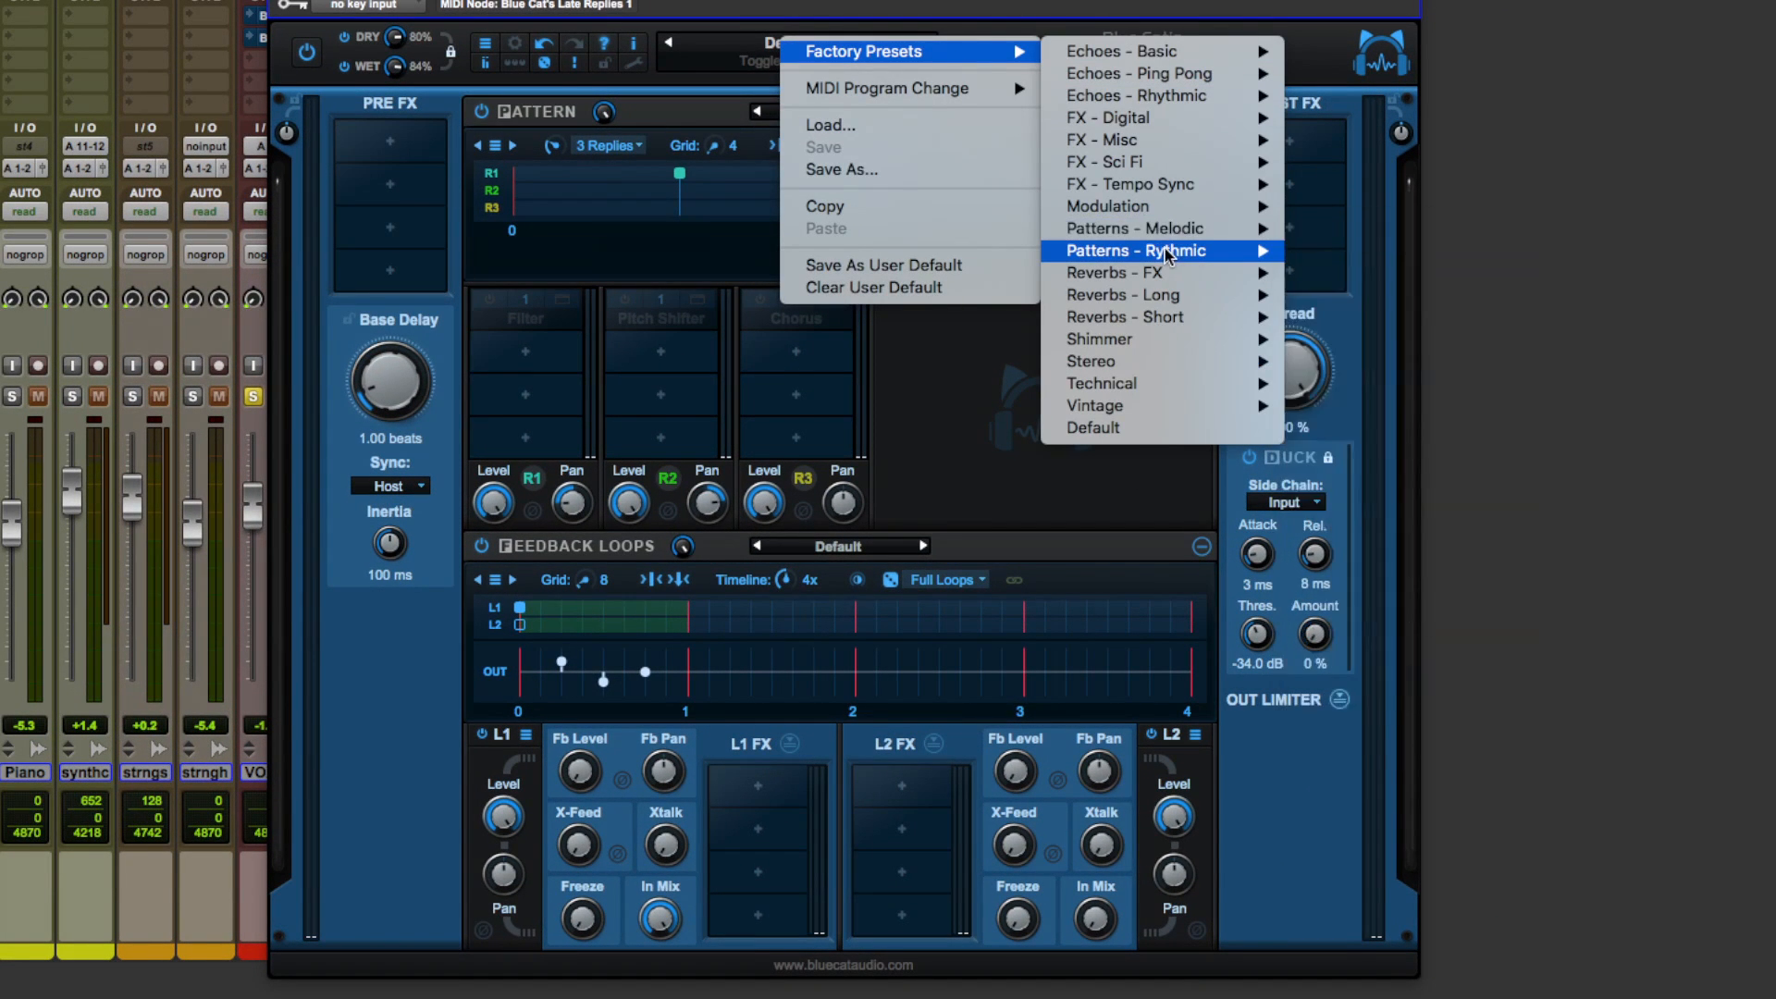
mouse_move(1165, 257)
left_click(1467, 427)
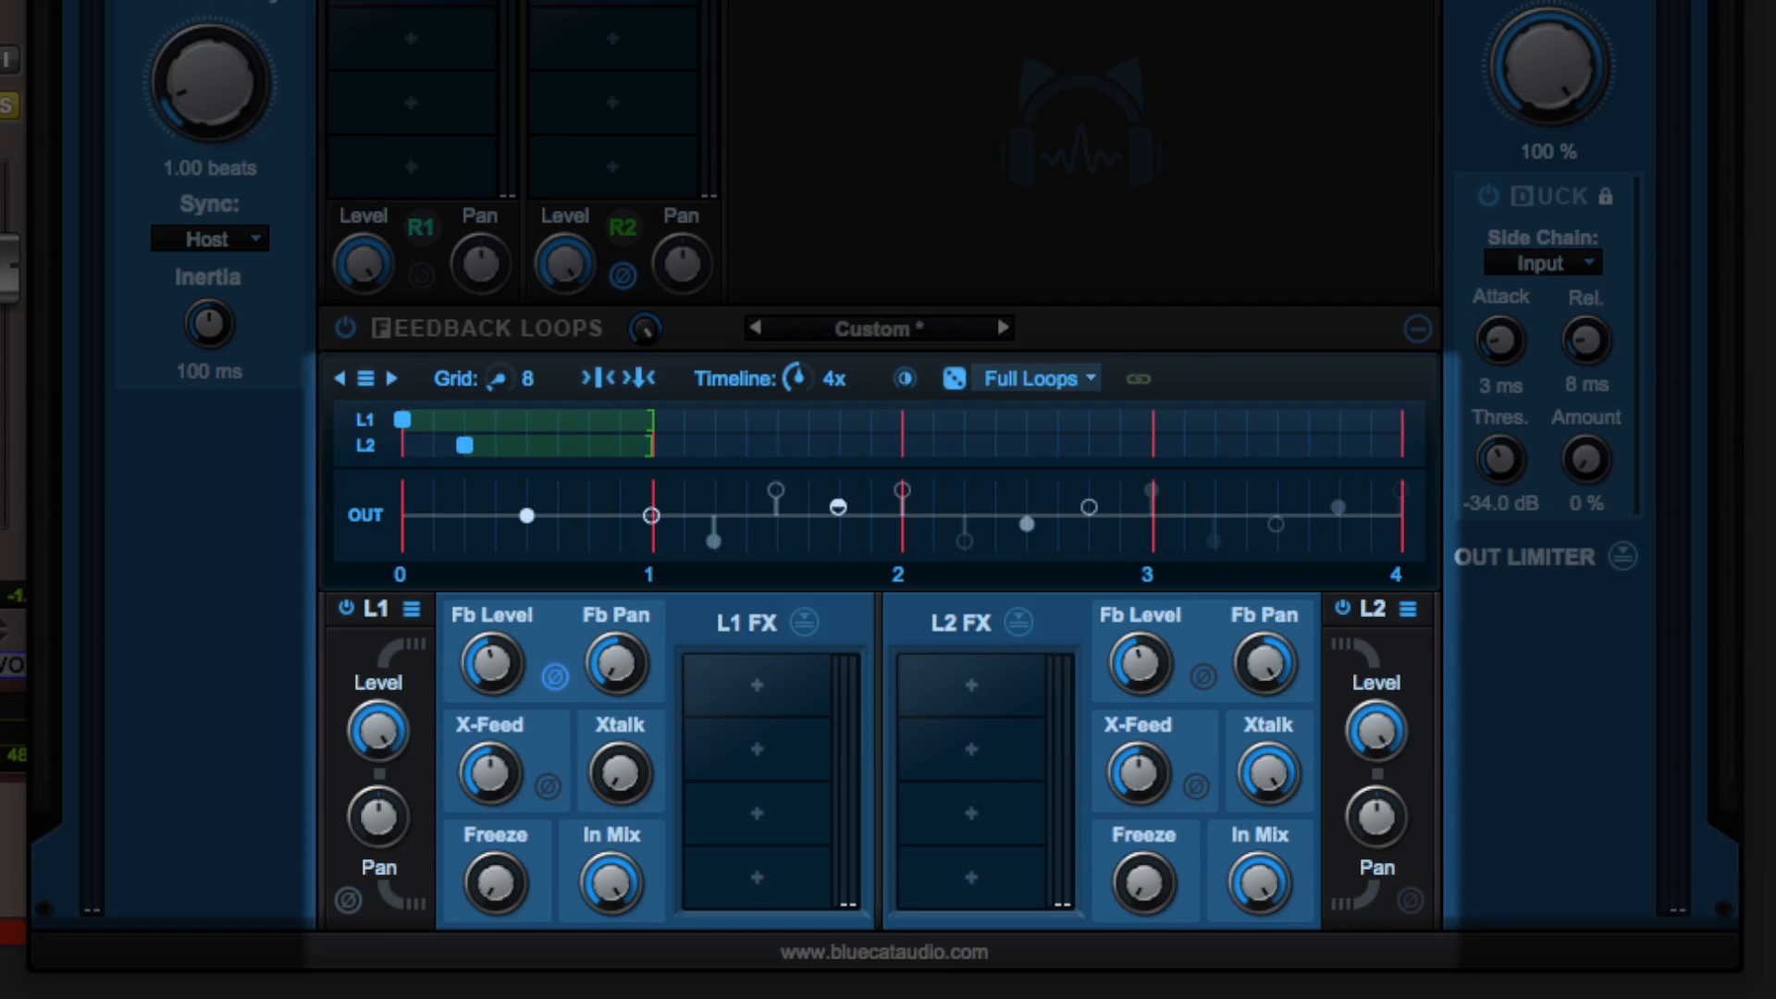
Step: Lower loop L2's In Mix with the two loops unlinked, and set the feedback loops' grid to 21
left_click(1140, 379)
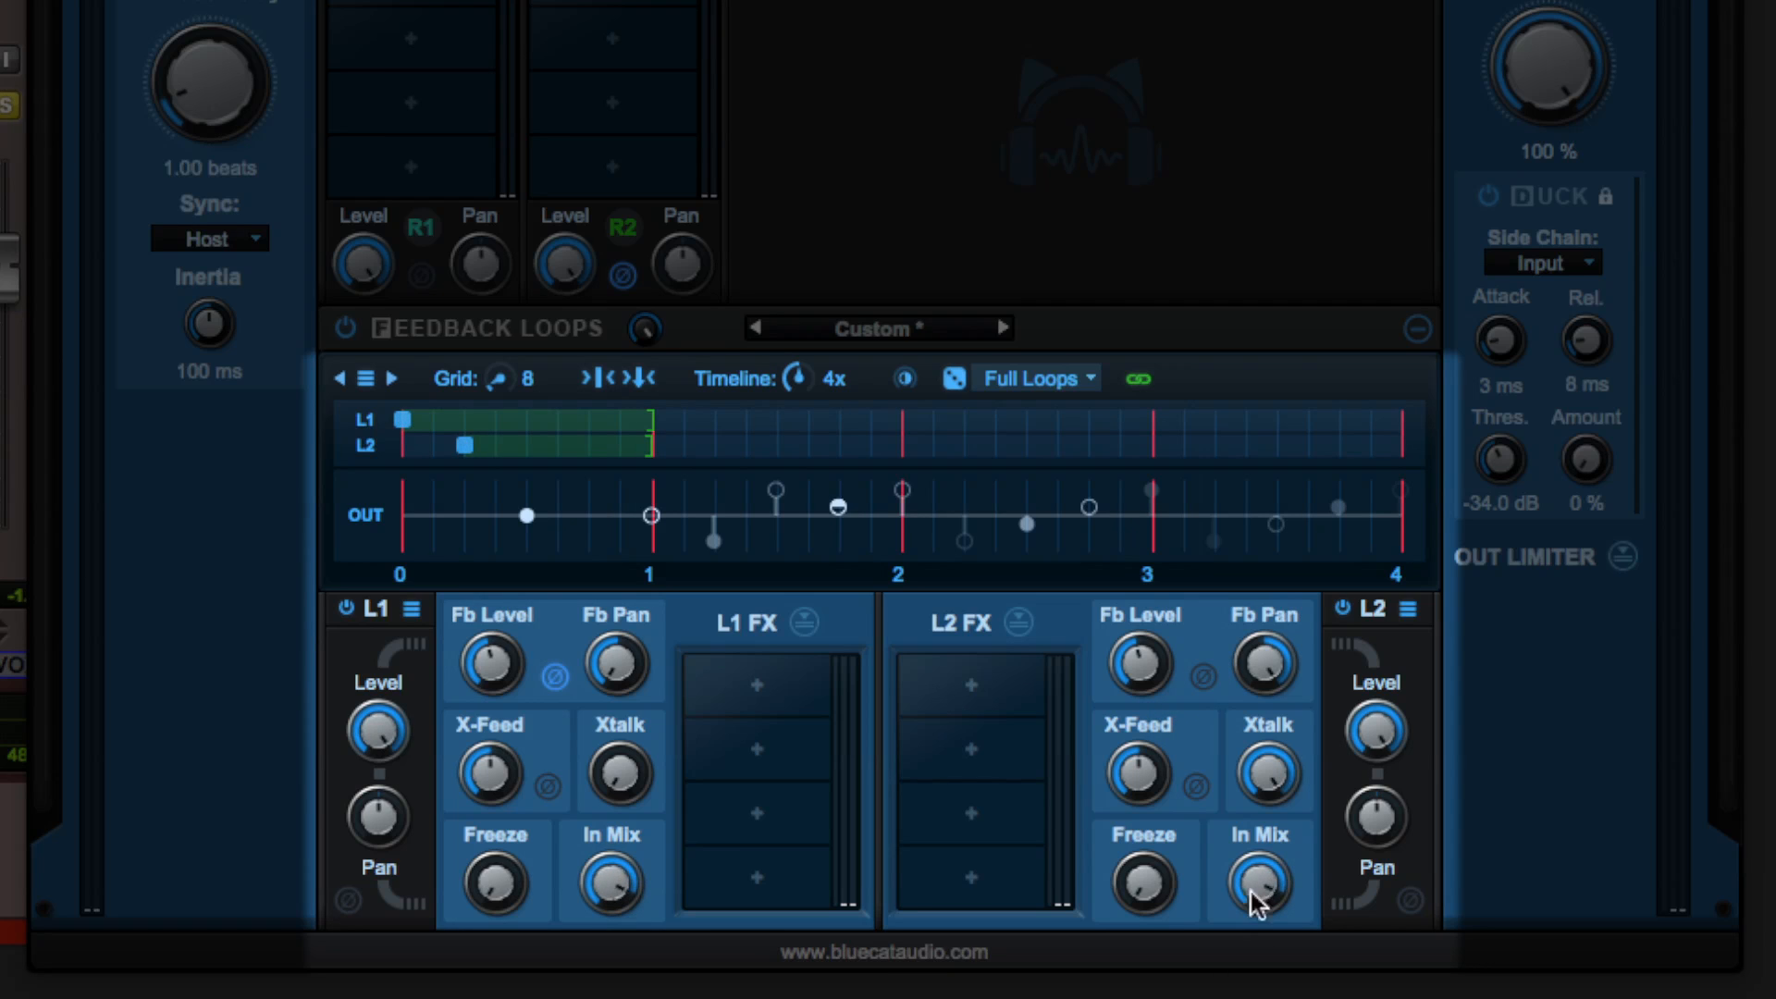
left_click(1145, 382)
left_click_drag(1252, 885, 1236, 946)
left_click_drag(503, 385, 516, 354)
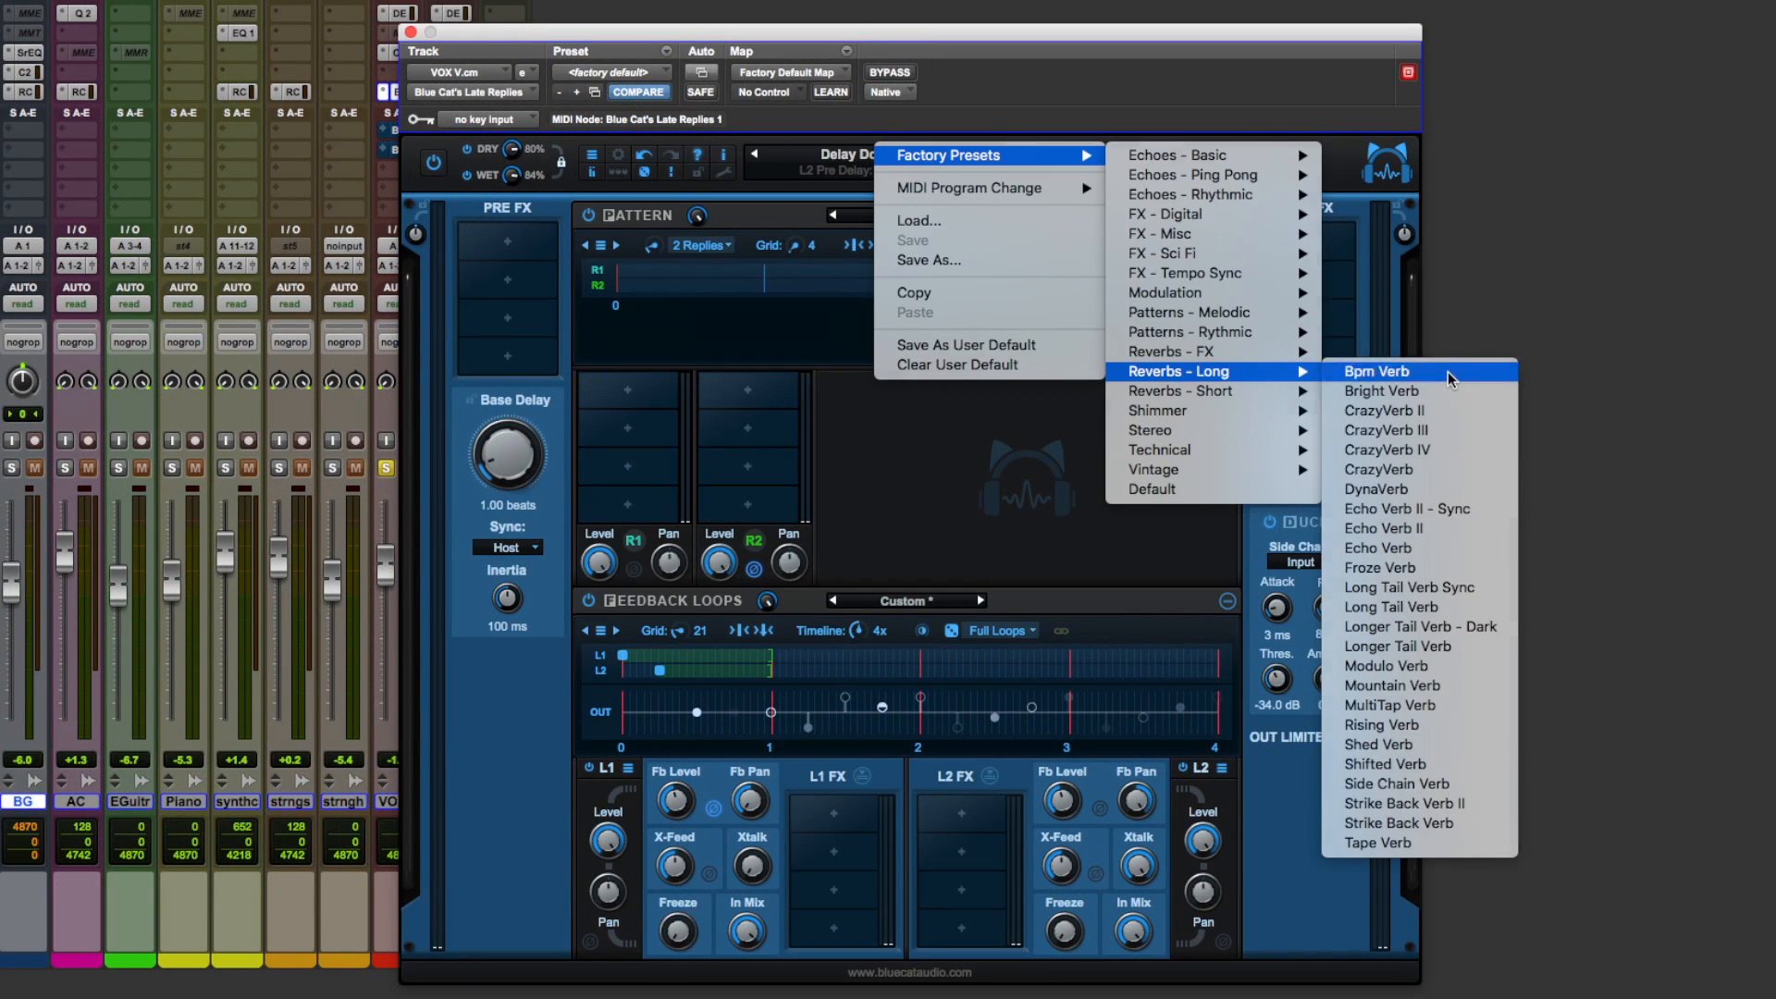
Step: Load the "Bpm Verb" factory preset from the "Reverbs - Long" category and look over its reply count options
left_click(1448, 372)
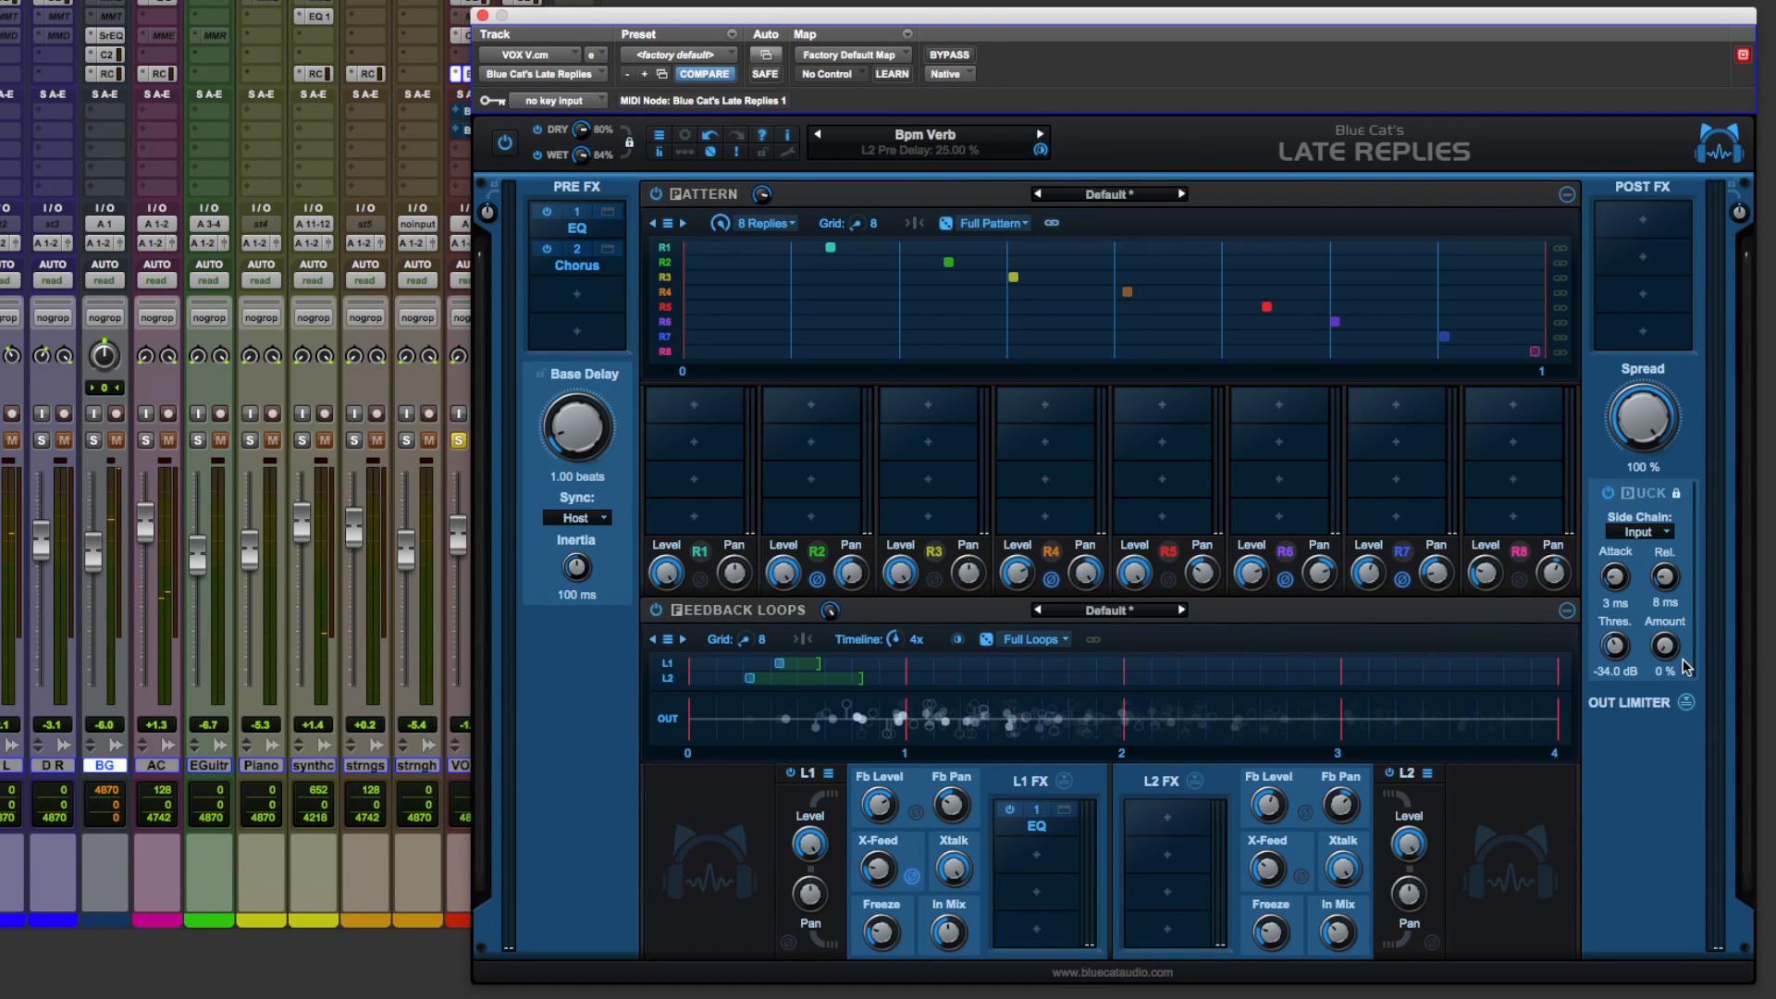
left_click(773, 224)
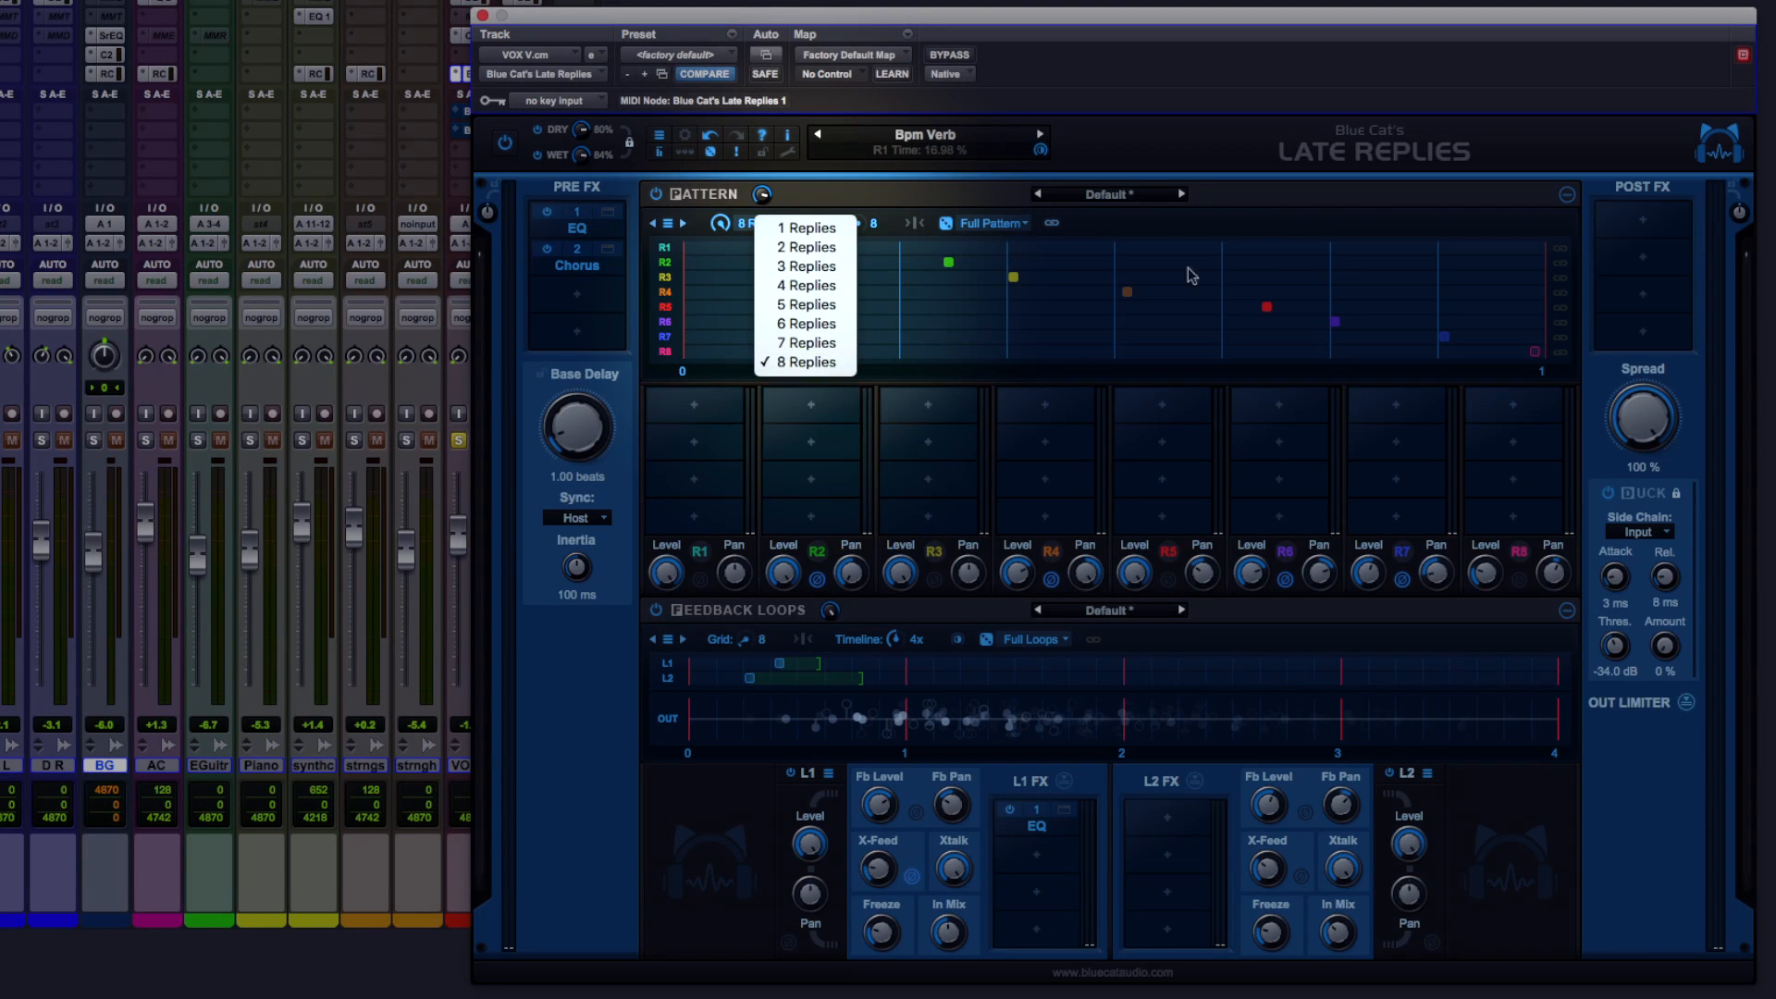
left_click(1224, 229)
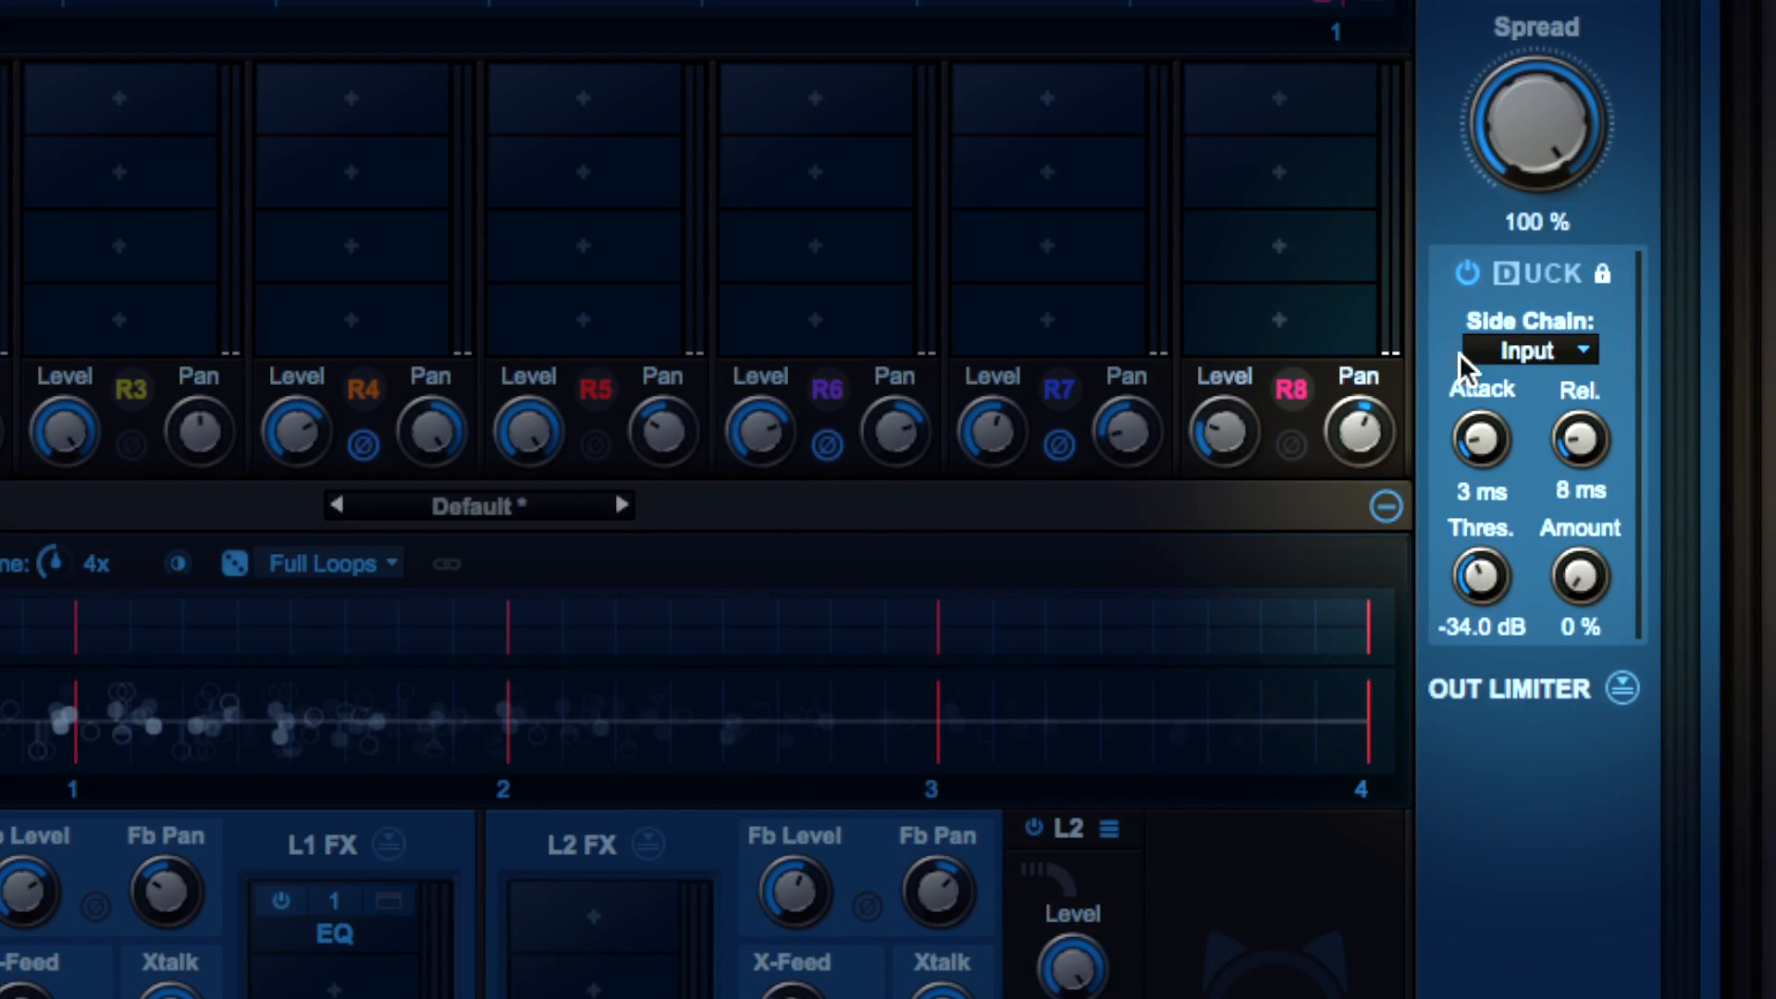
Step: Review the Duck section's side chain sources and keep Input selected
left_click(1508, 352)
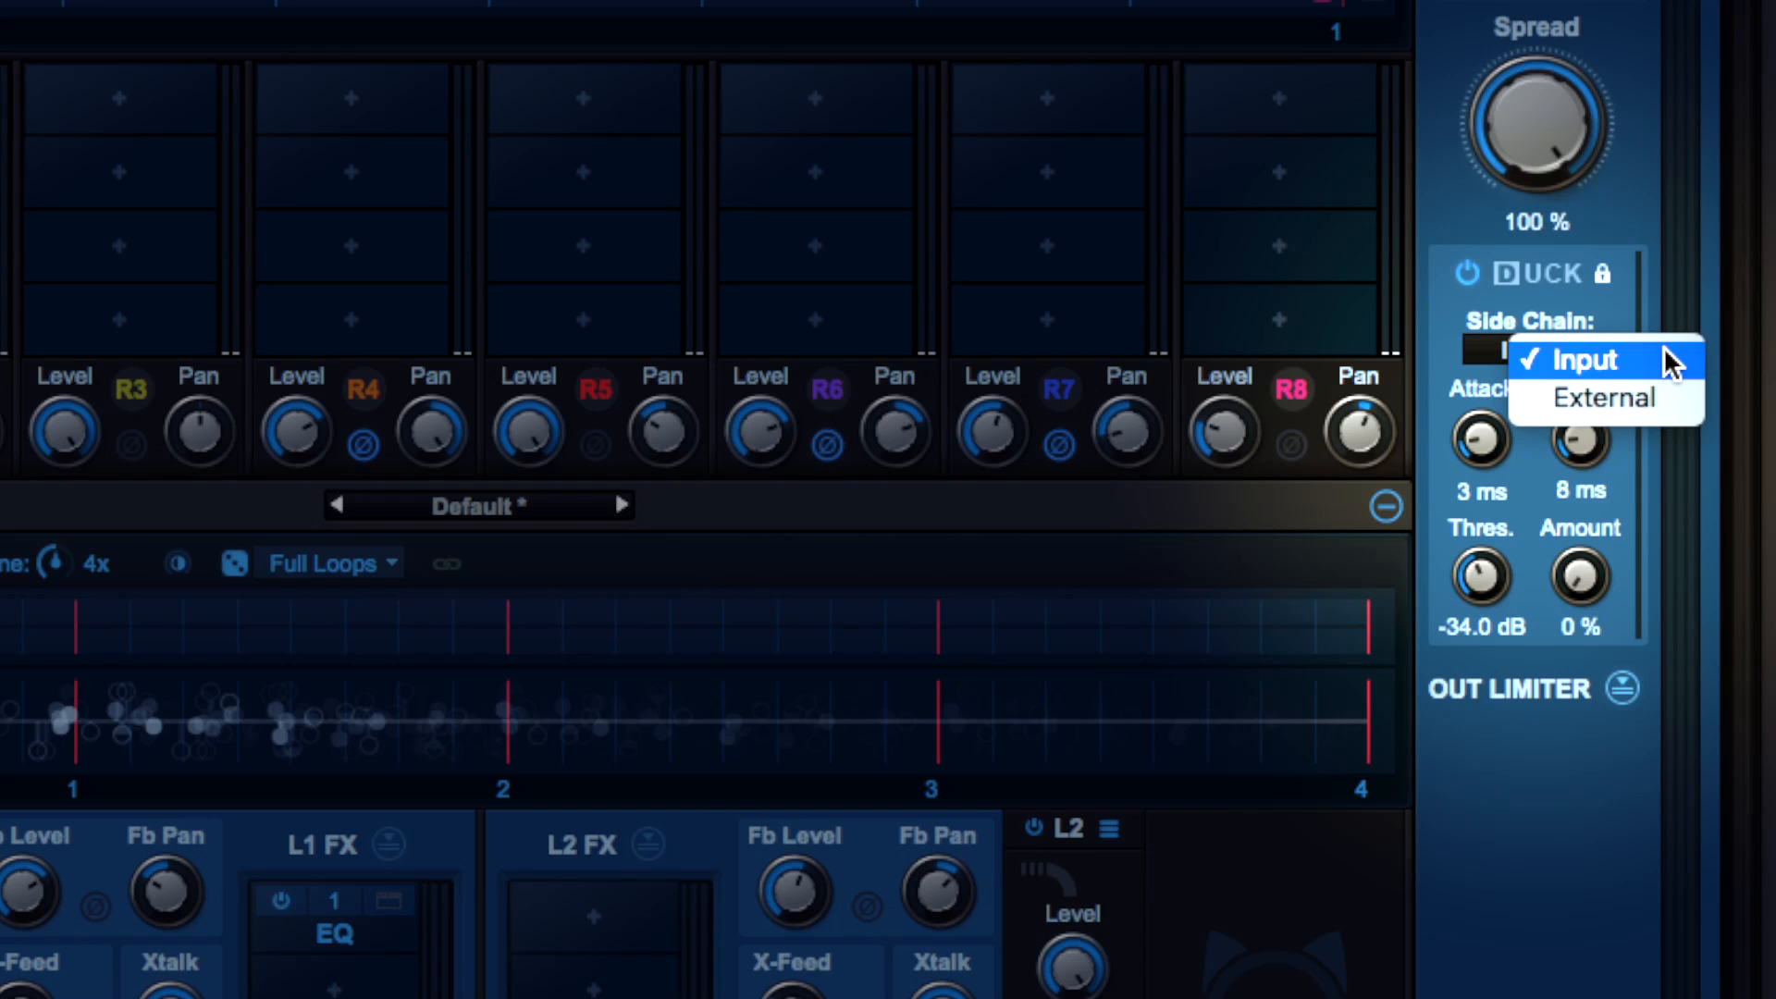
left_click(1651, 360)
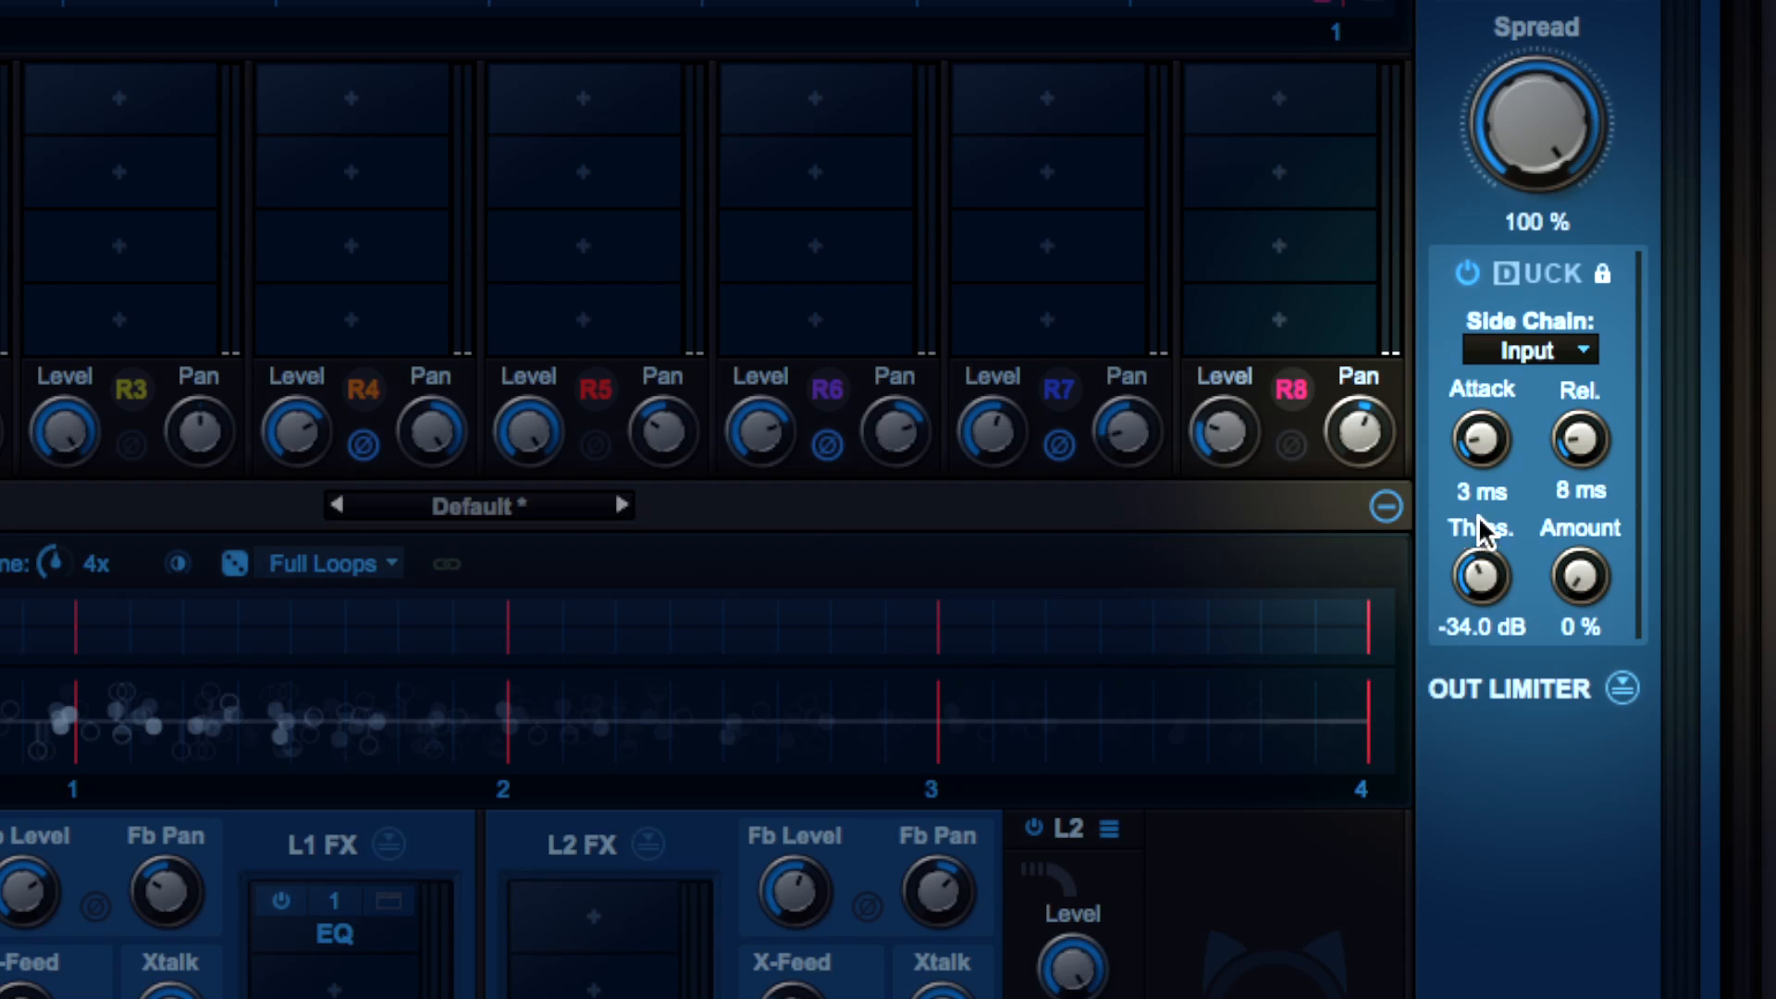
Step: Set the Duck section to 24 ms attack, 710 ms release, -29.0 dB threshold and 105 % amount
left_click_drag(1609, 603, 1616, 522)
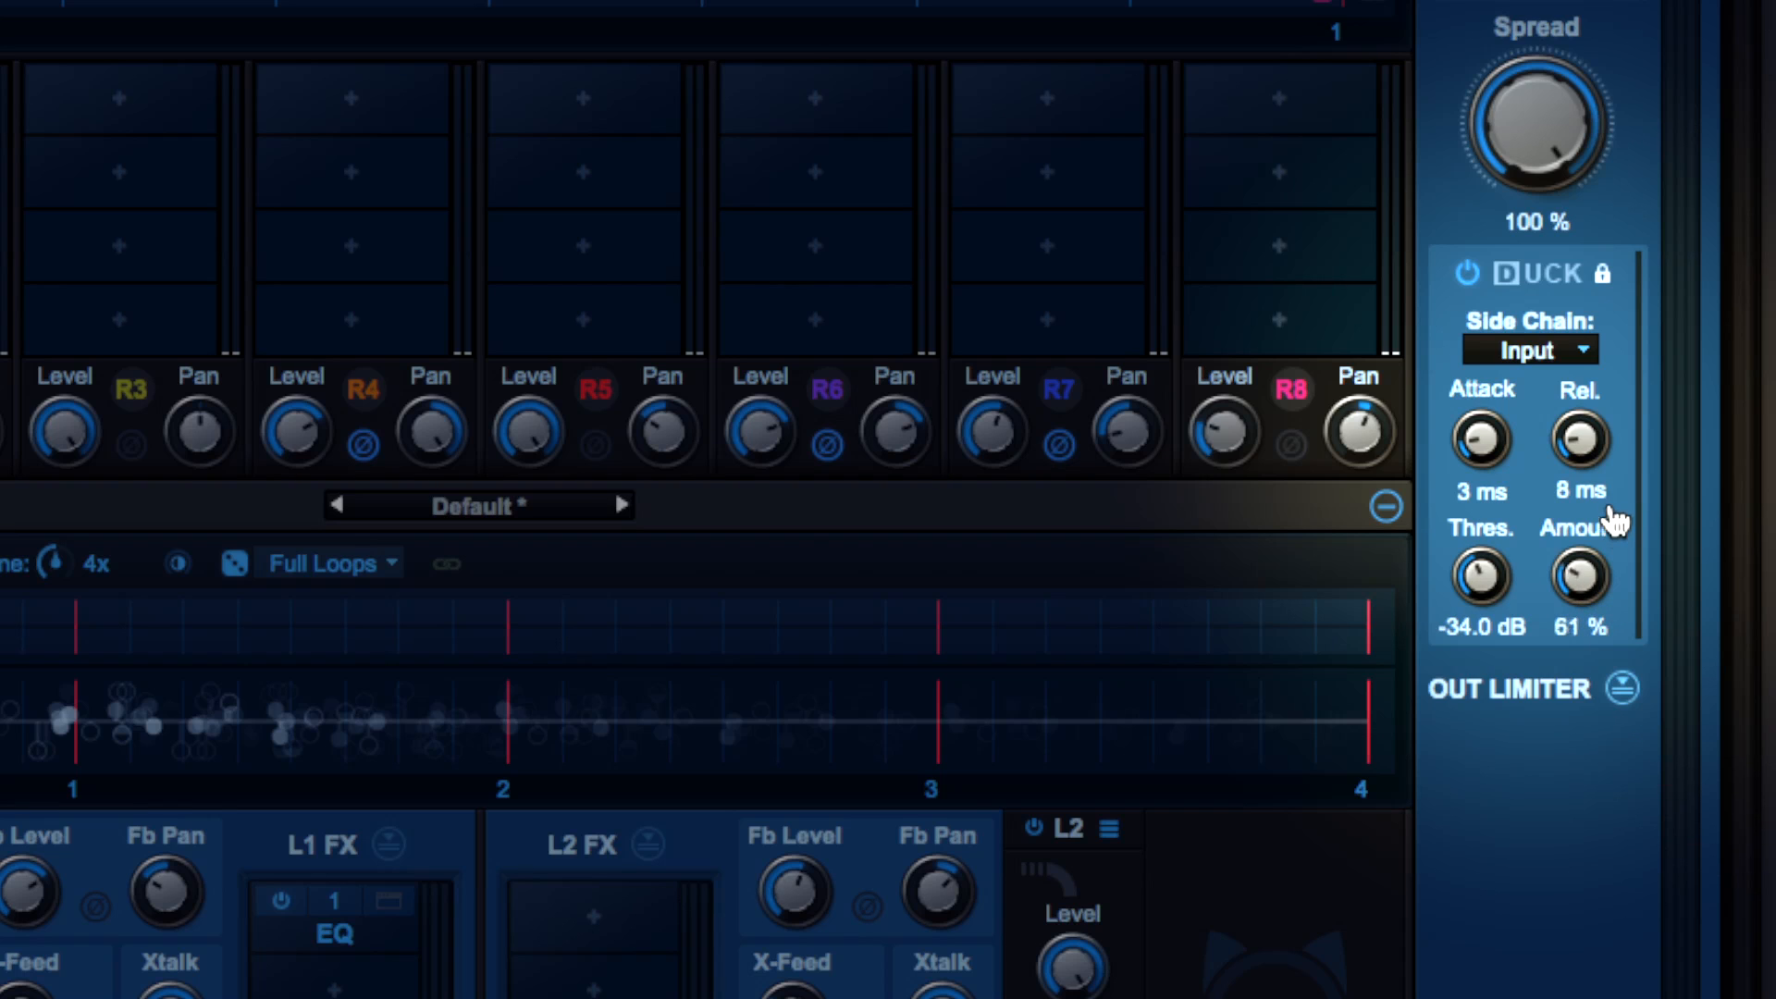
left_click_drag(1589, 583, 1587, 573)
left_click_drag(1585, 585, 1593, 583)
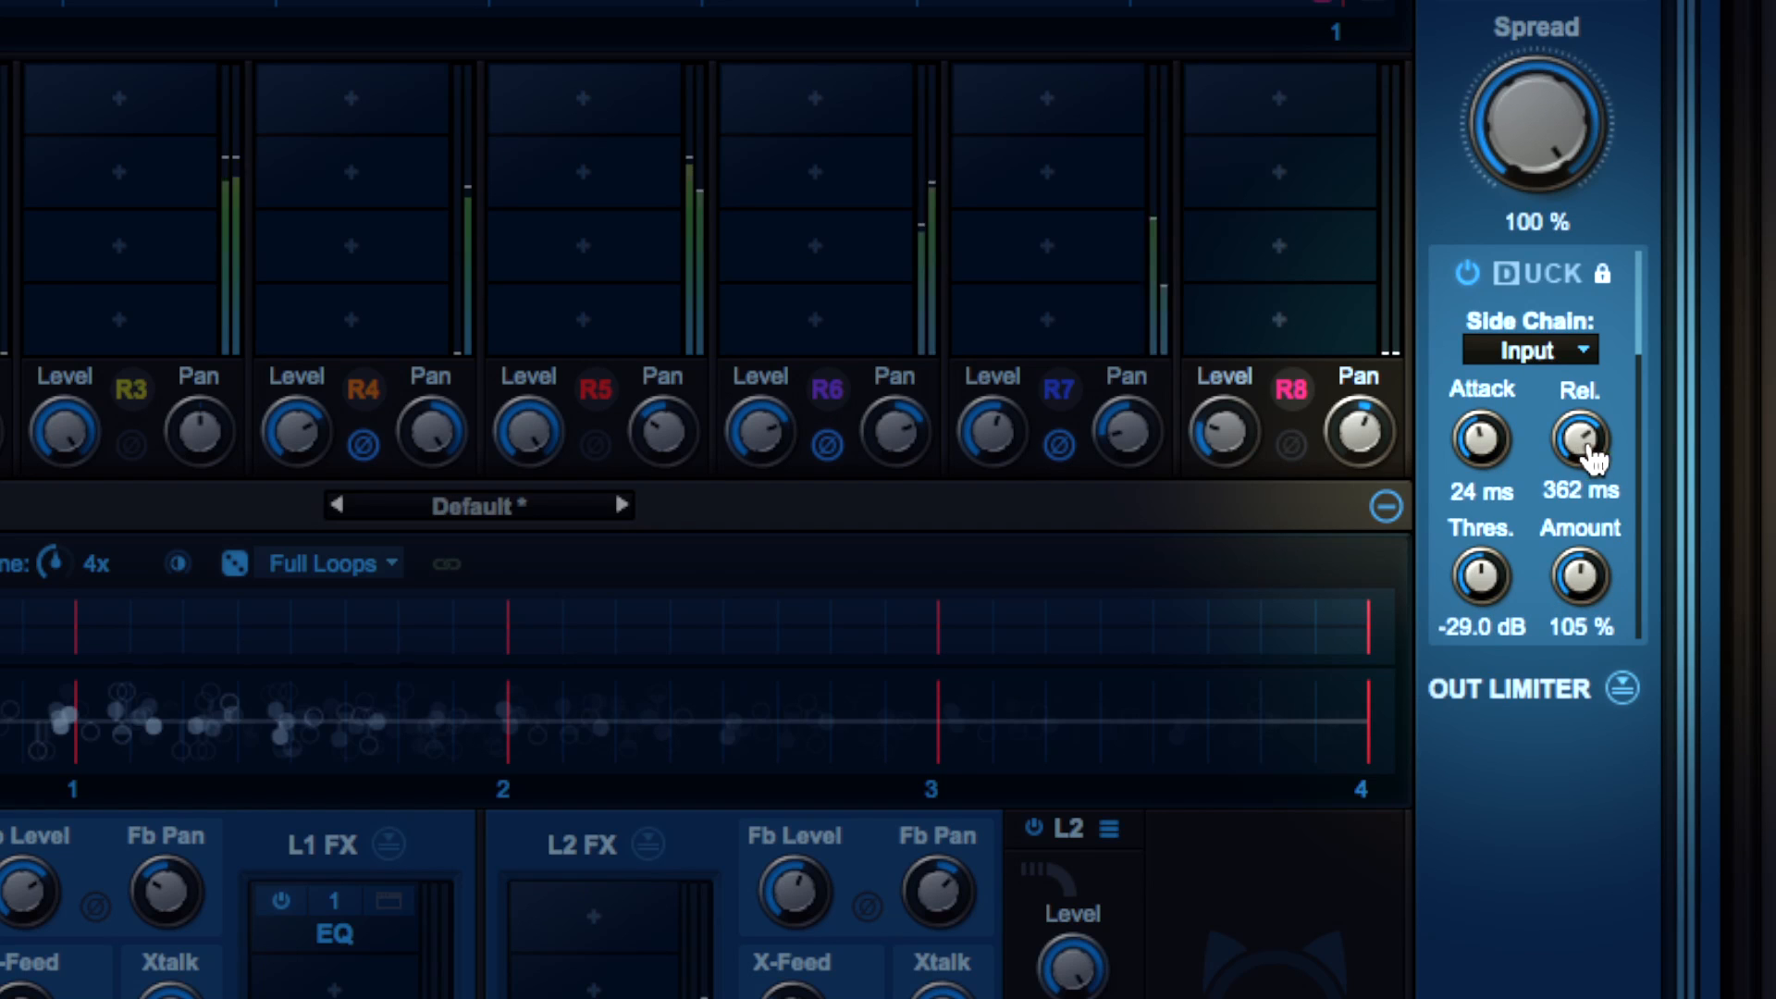
left_click_drag(1581, 446, 1585, 448)
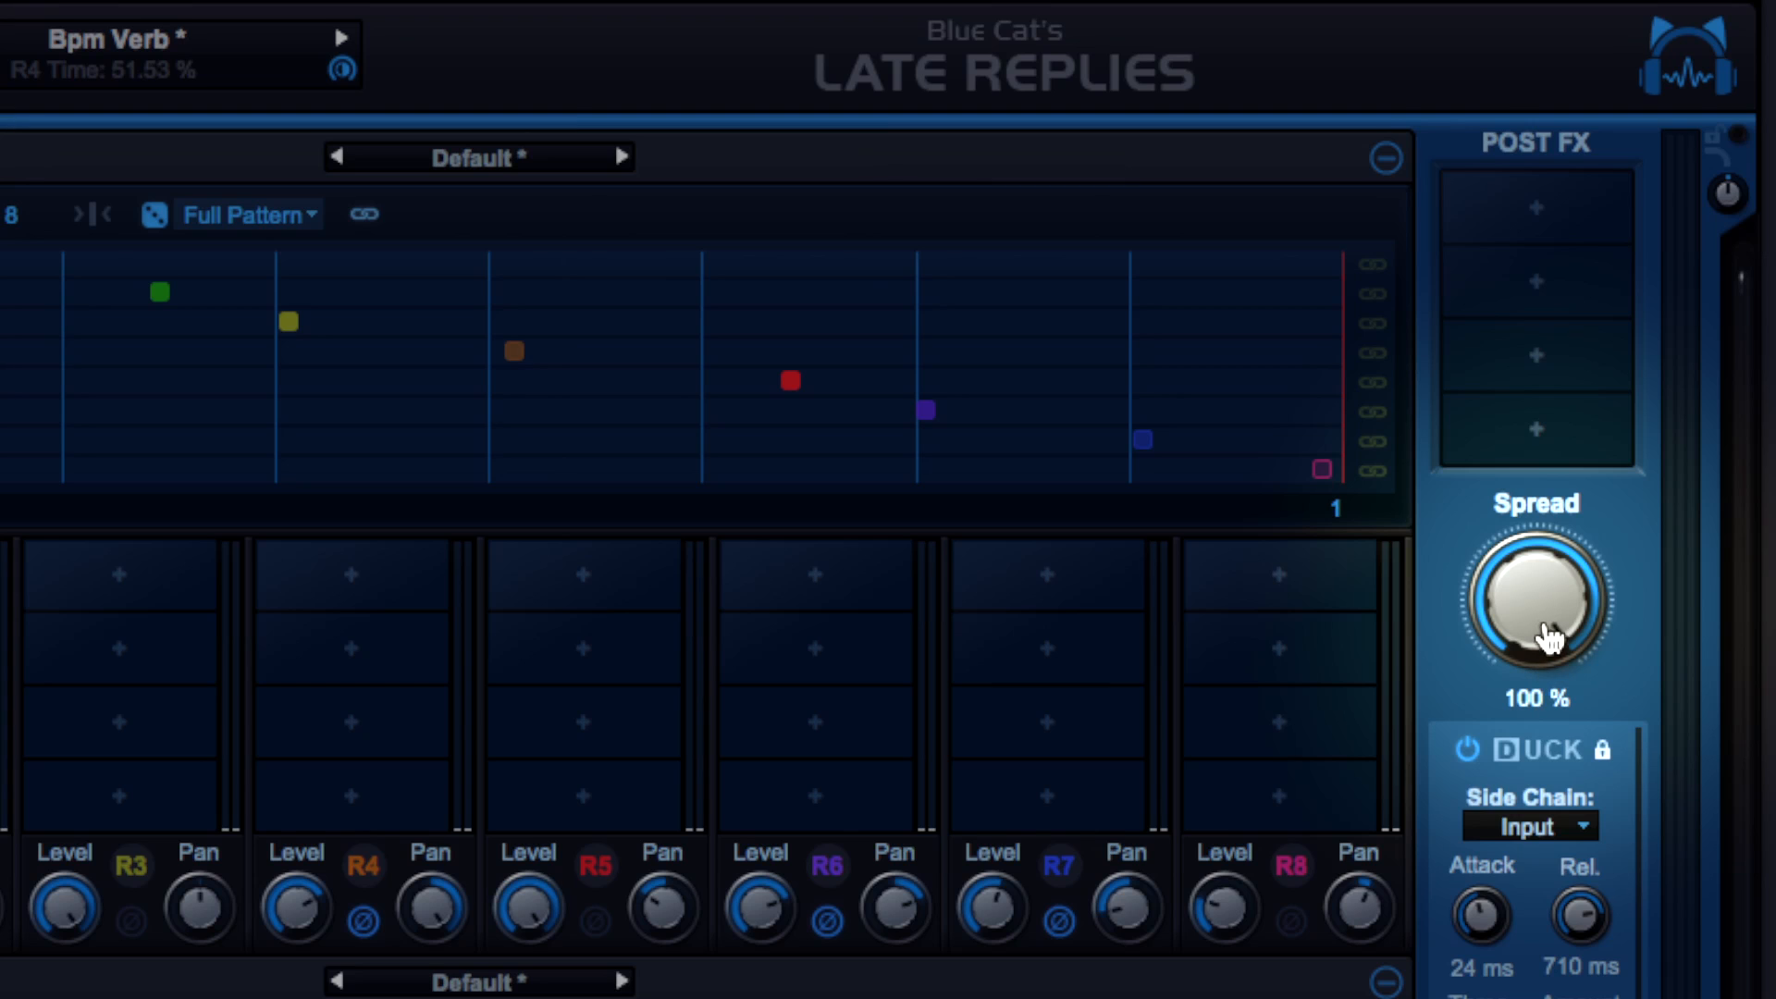
Step: Lower the Spread to 0 % while playing the track, and return it to 100 %
left_click_drag(1549, 613, 1521, 906)
key("space")
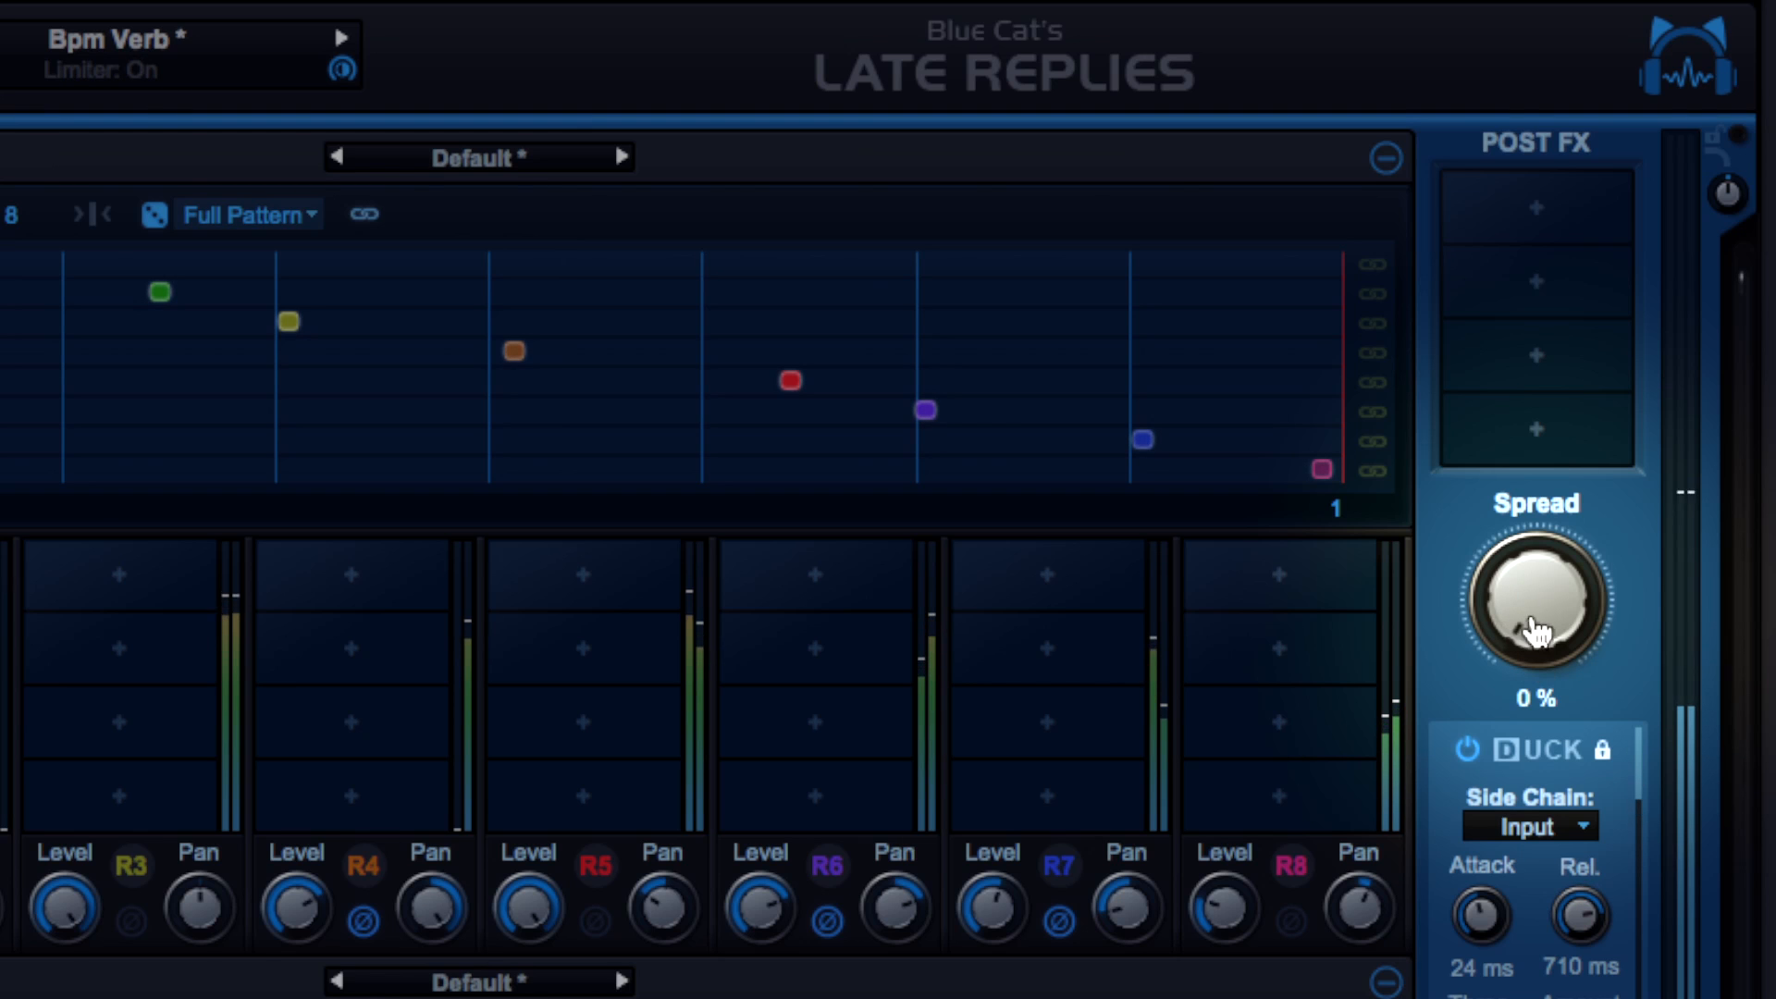
left_click_drag(1523, 602, 1550, 218)
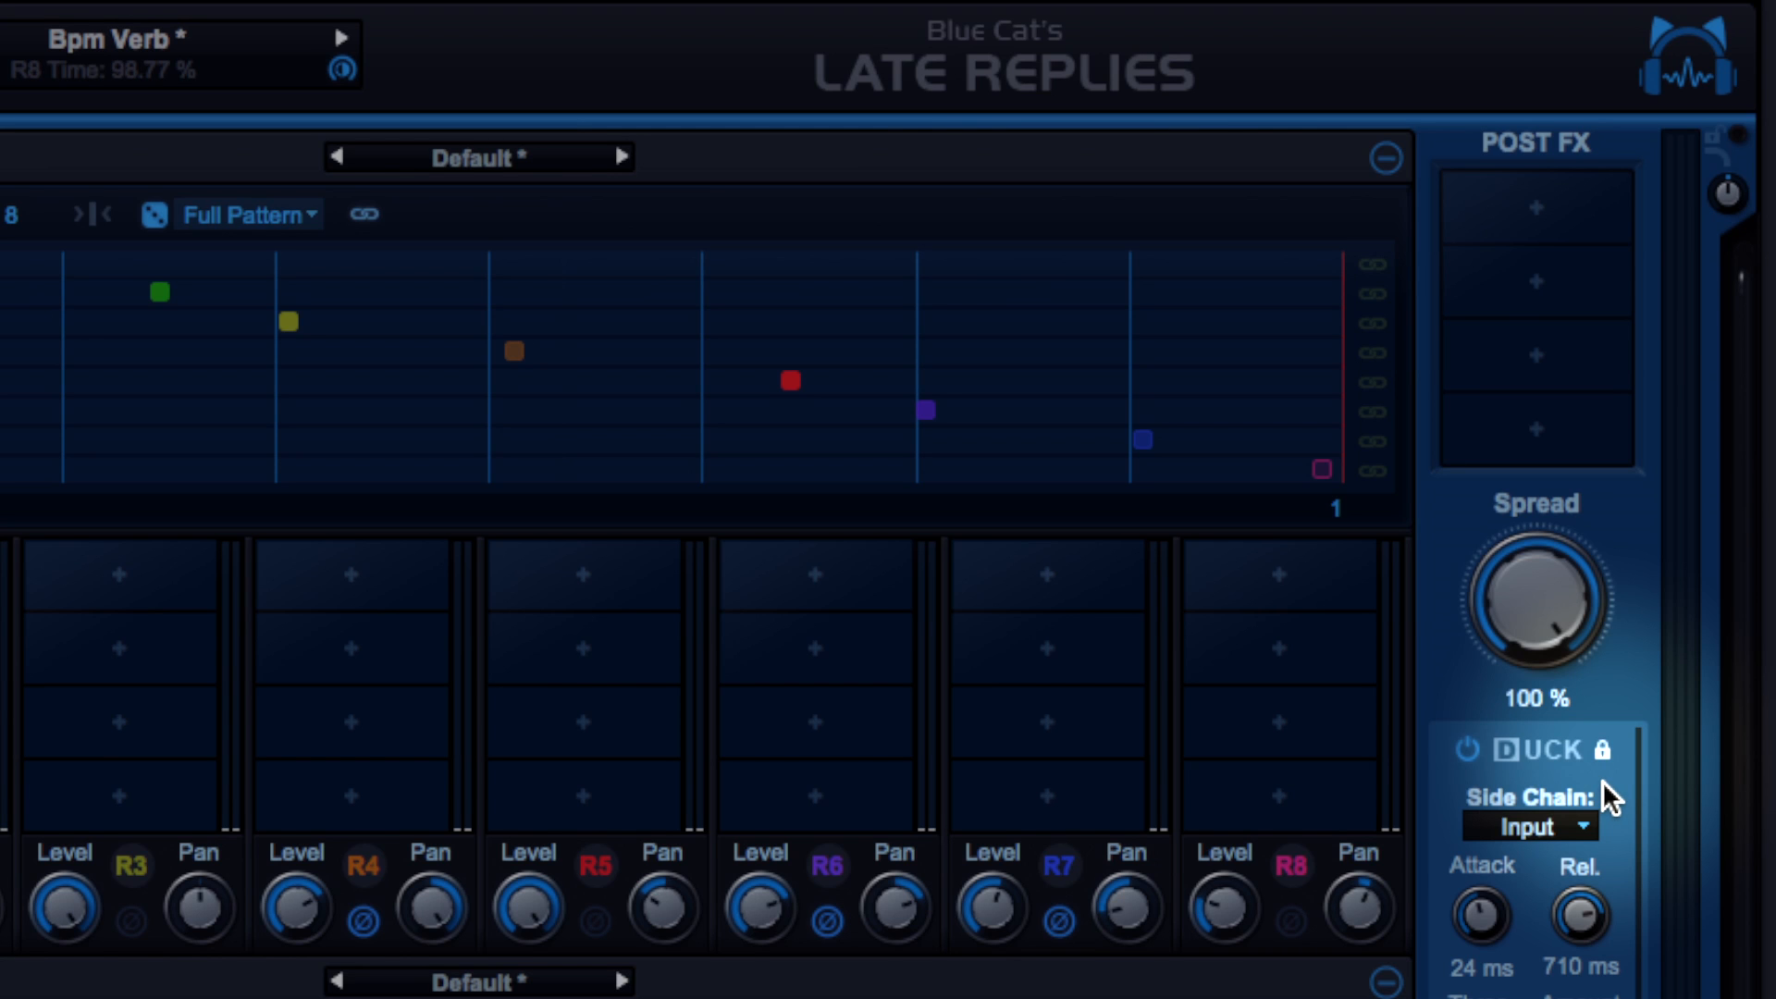
Step: Load a factory preset from the "Reverbs - Long" category and set the Wet level to 67 %
left_click(90, 44)
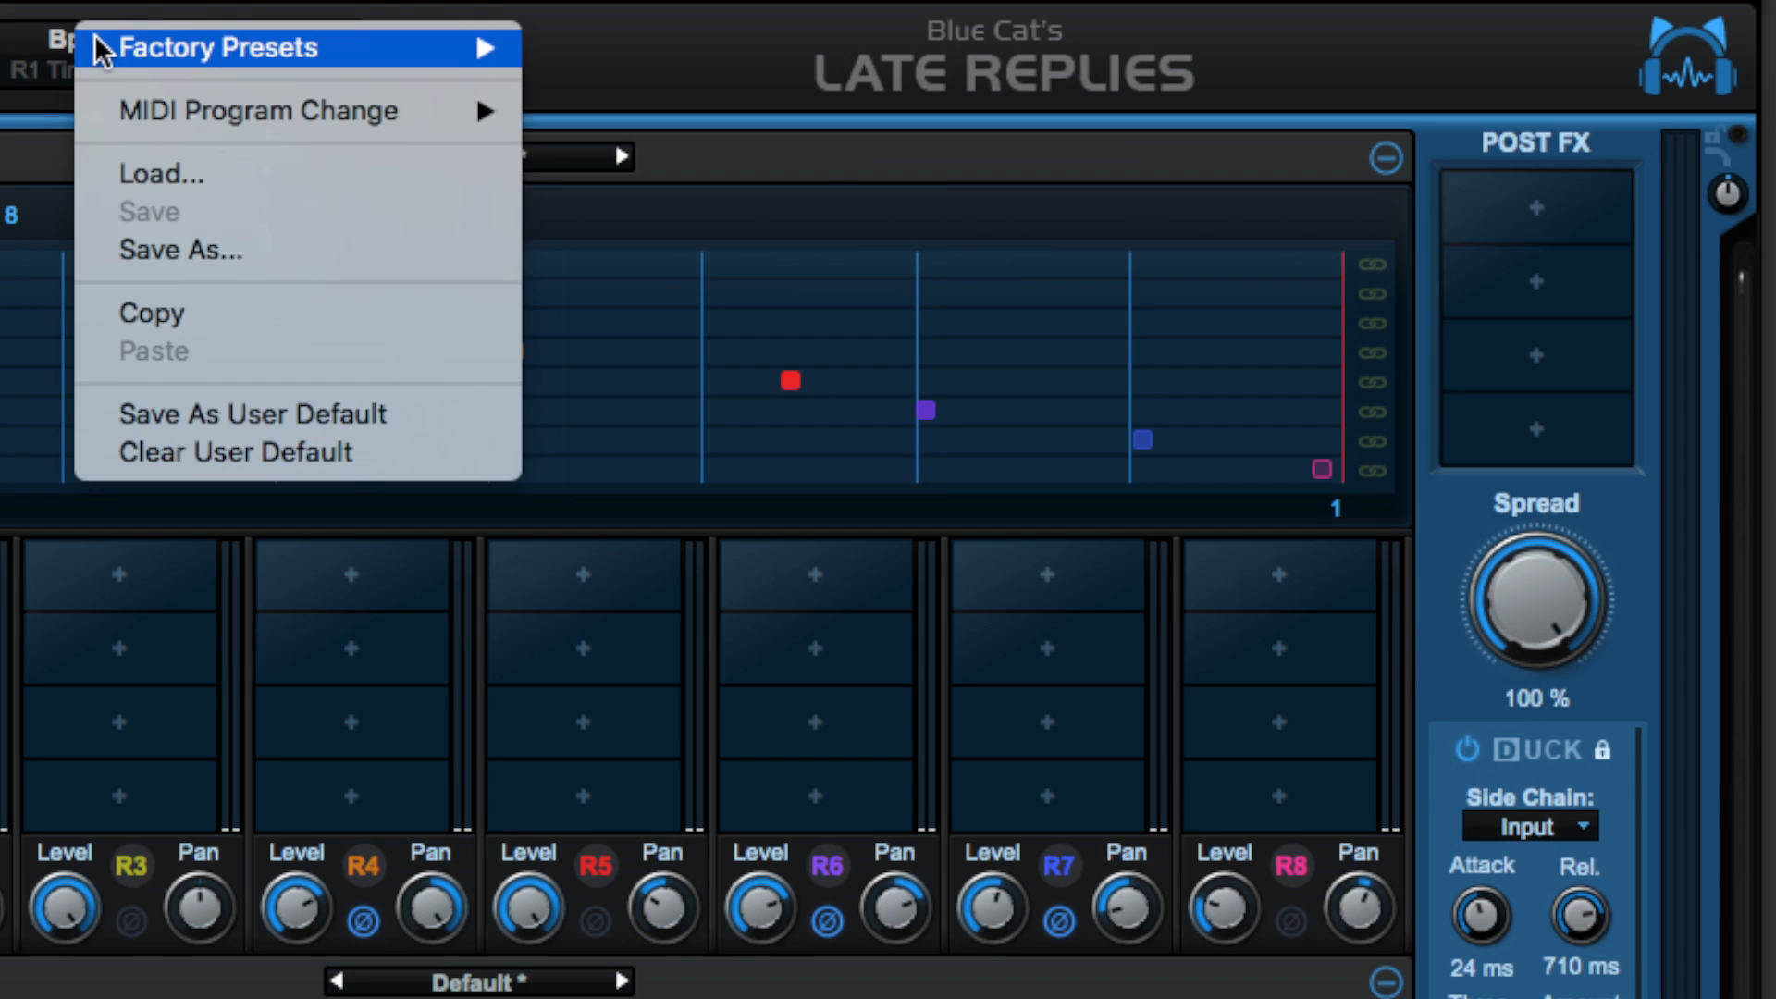
mouse_move(342, 47)
mouse_move(752, 473)
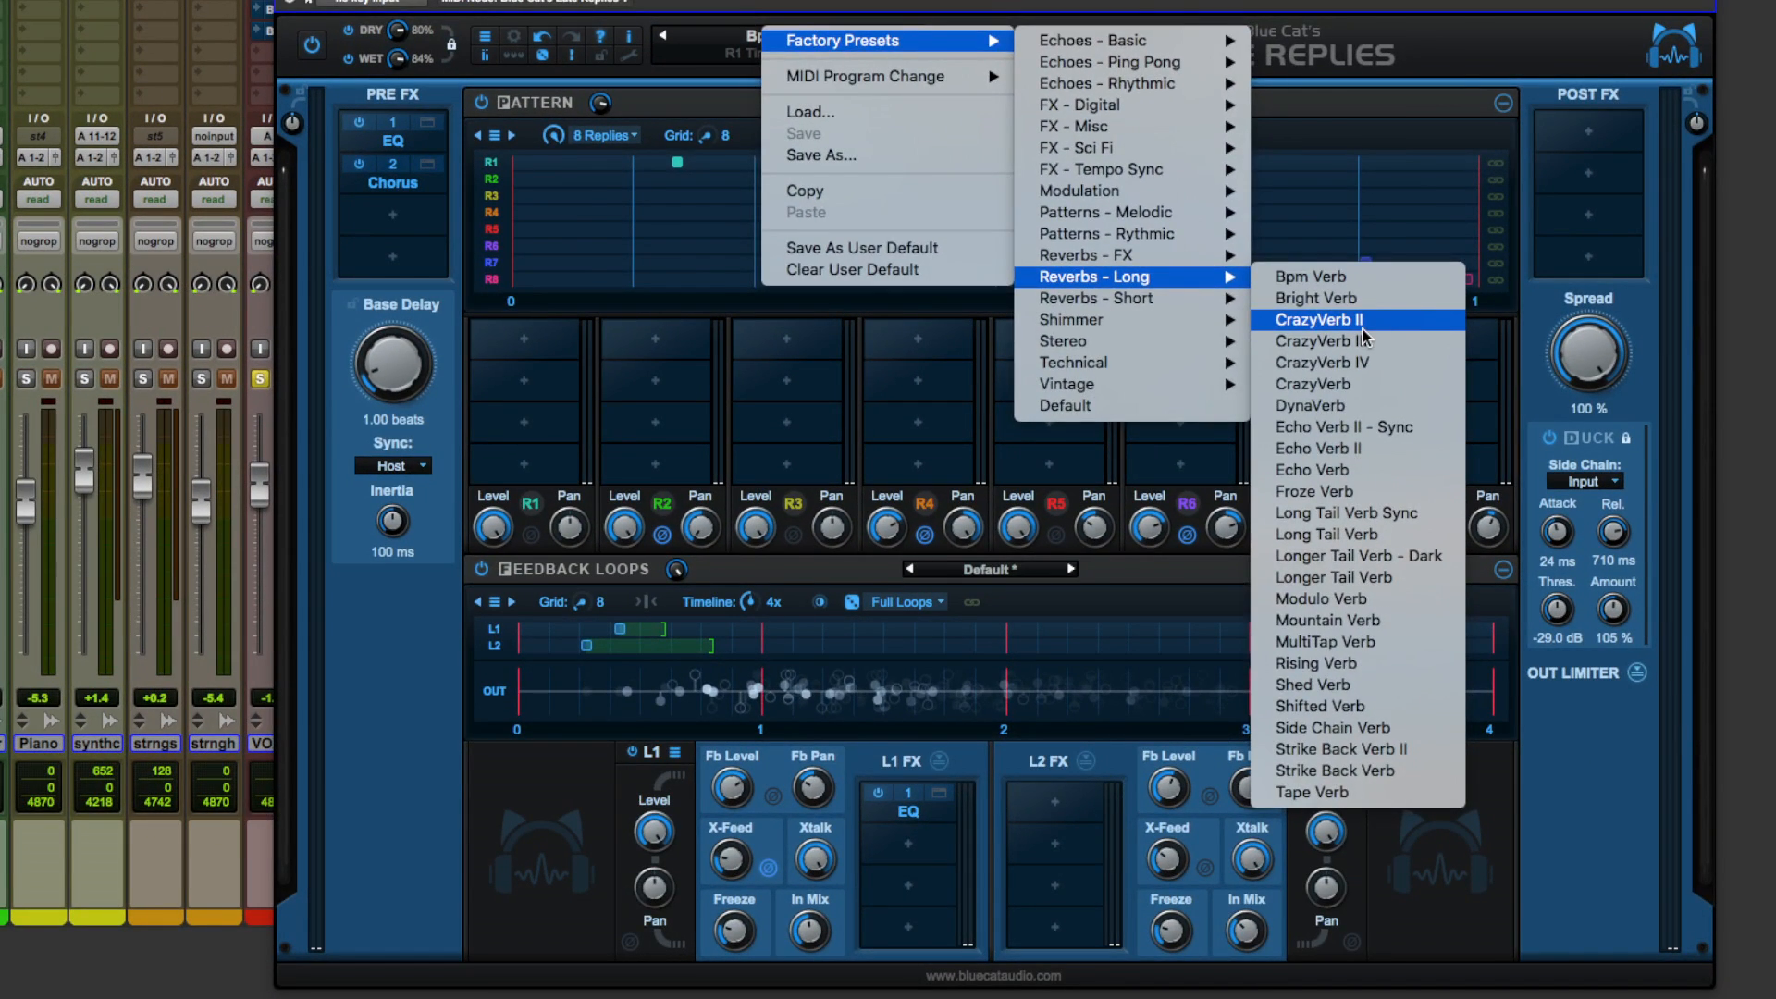
left_click(1363, 326)
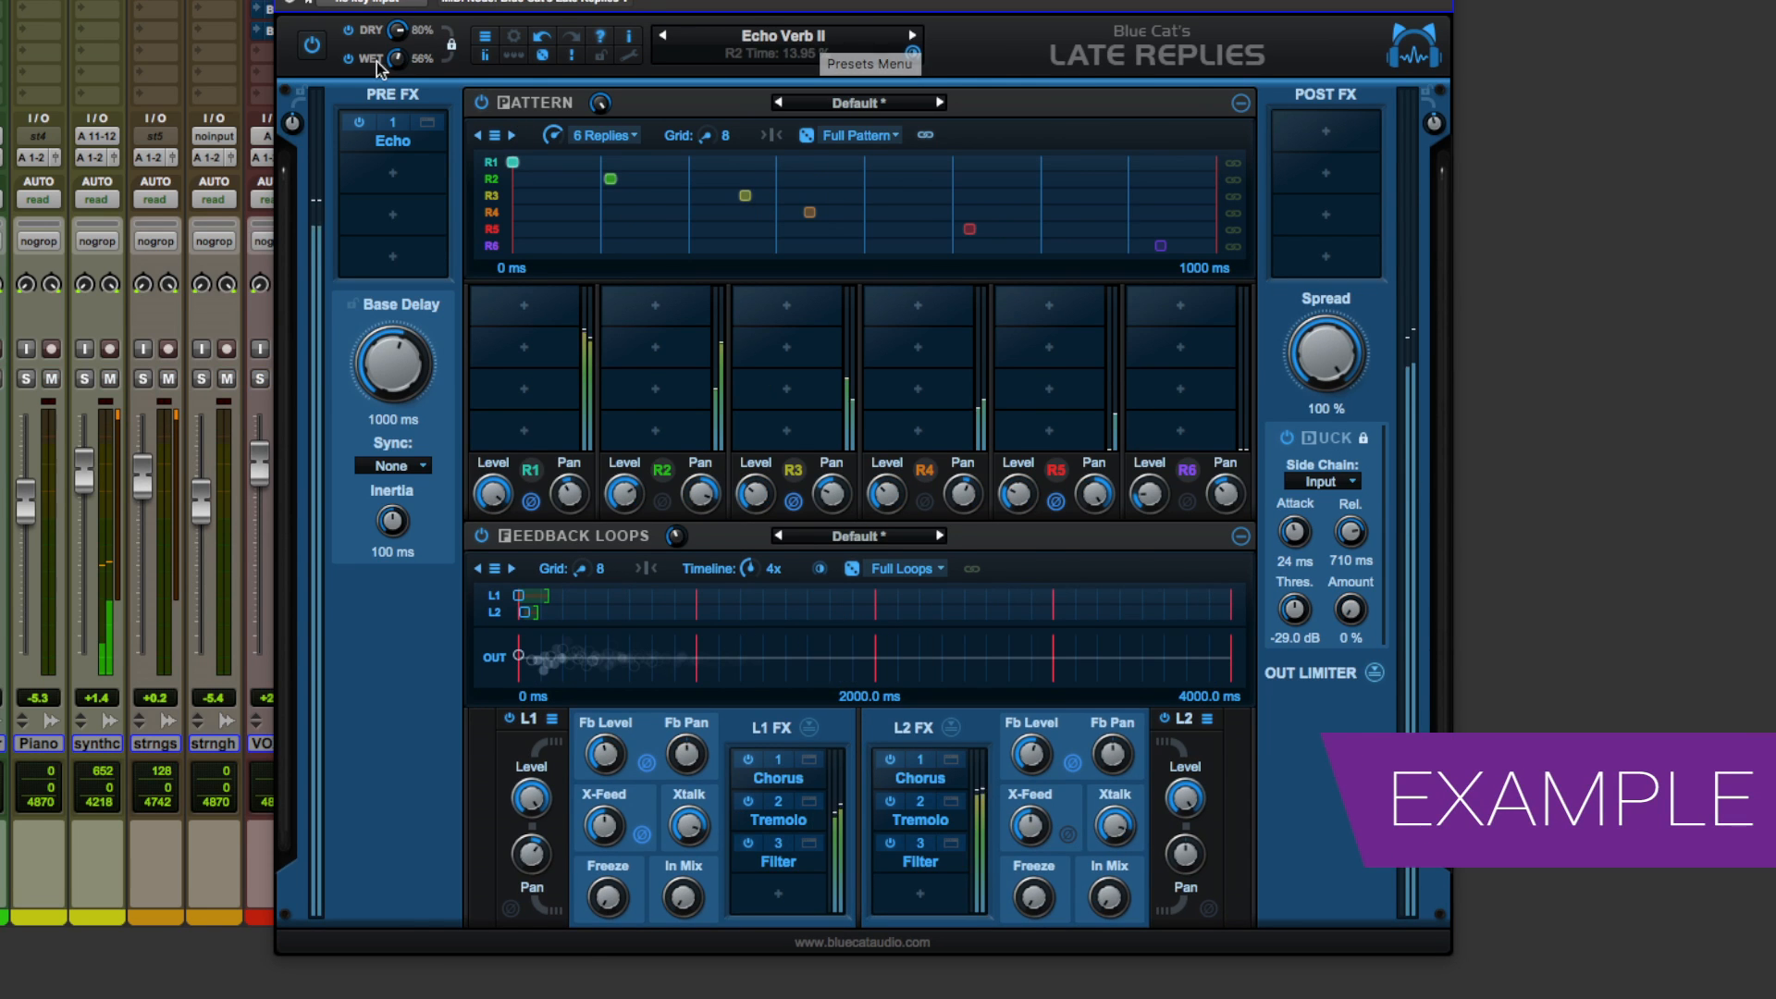
left_click_drag(408, 62, 408, 76)
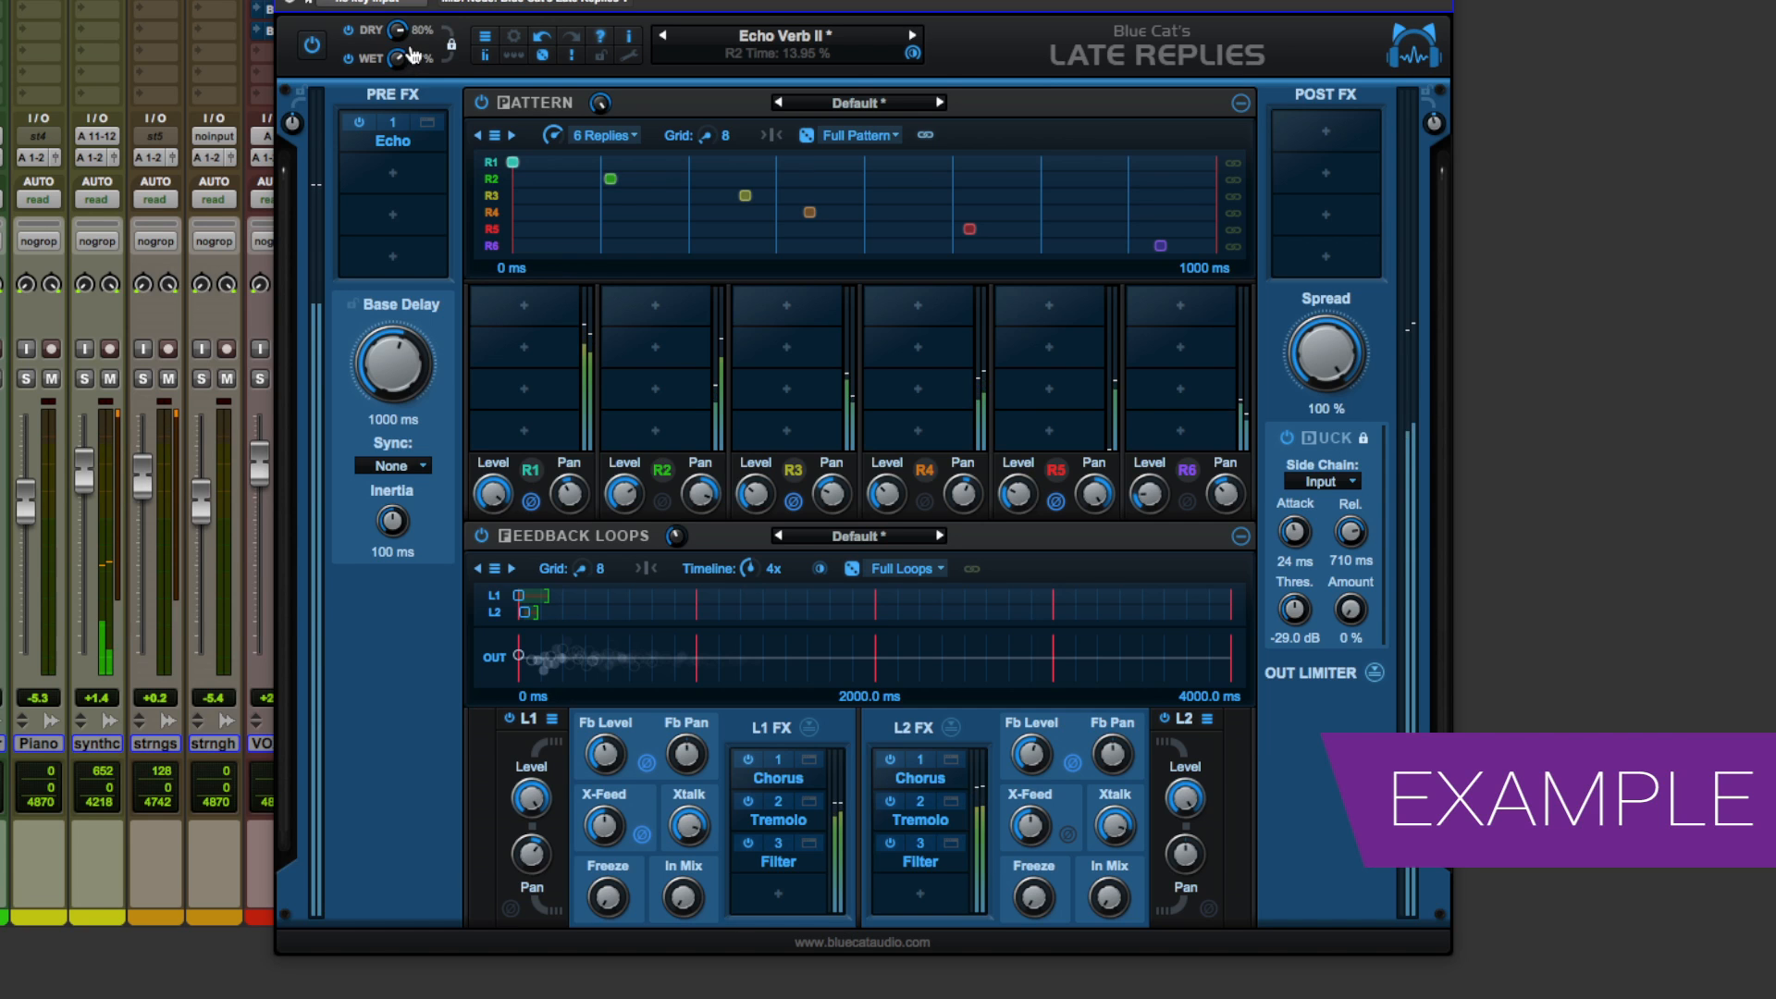
Step: Audition the long reverb presets in sequence from Echo Verb onward, ending on Mountain Verb
left_click(912, 36)
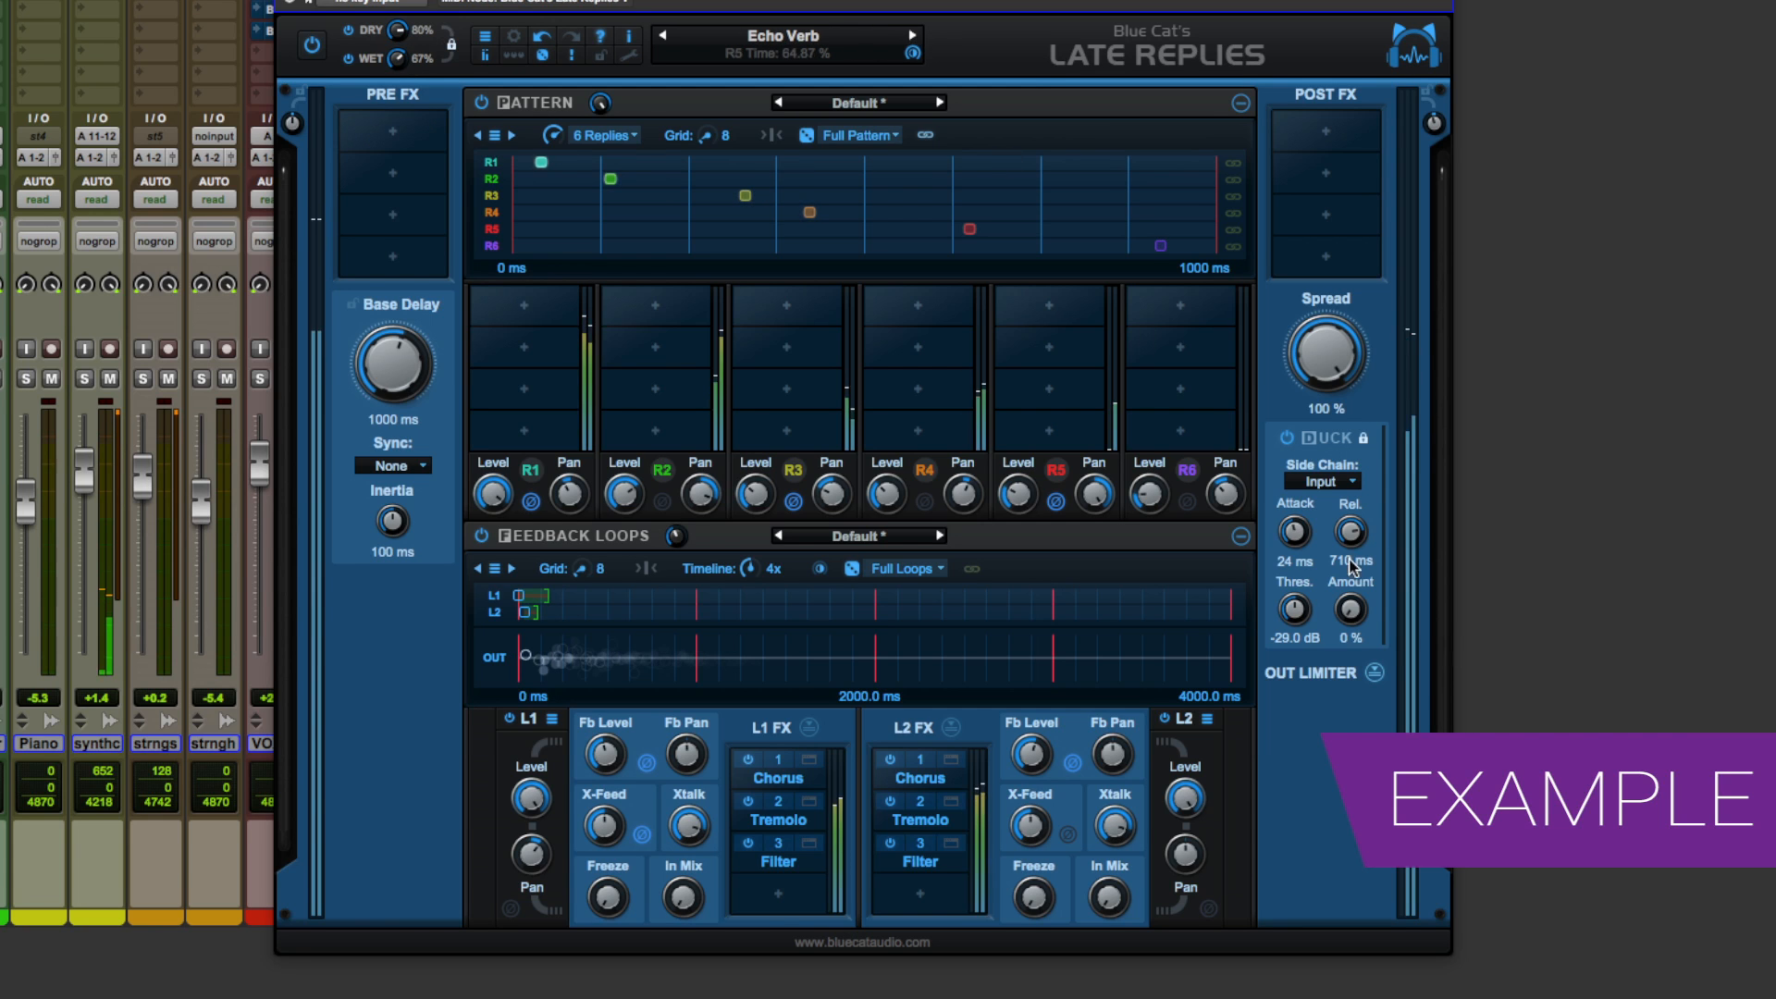
left_click(915, 37)
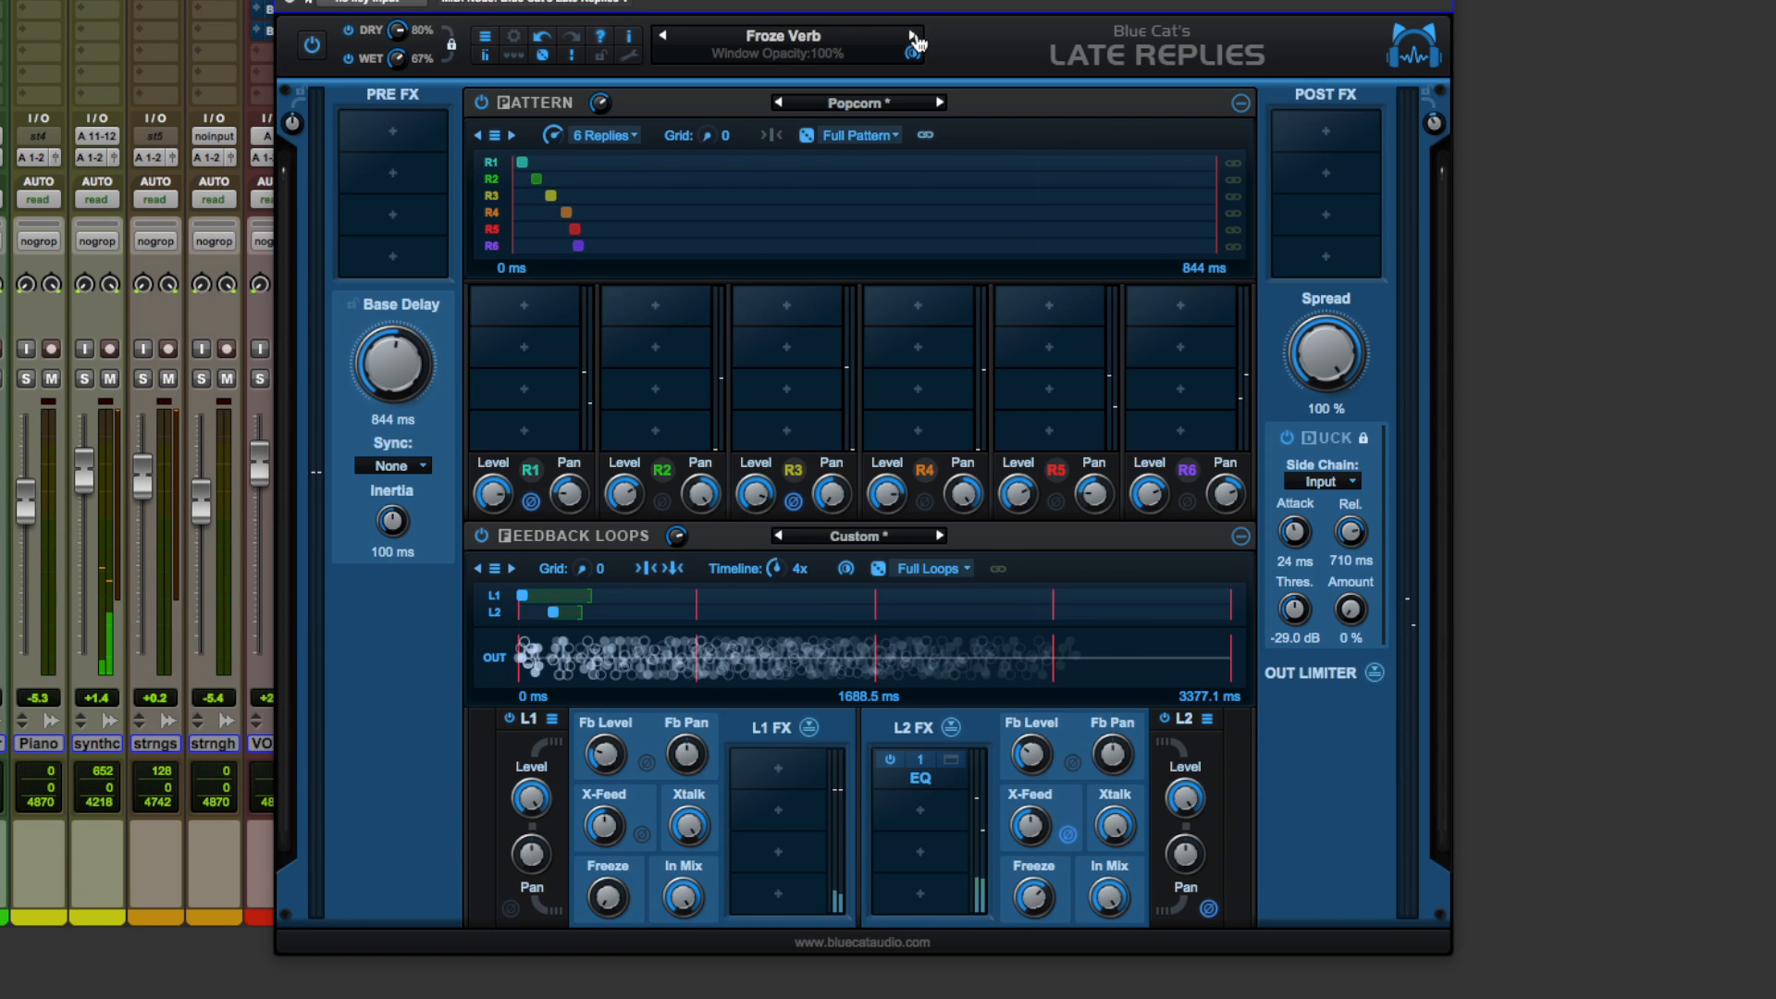
left_click(915, 37)
left_click(915, 37)
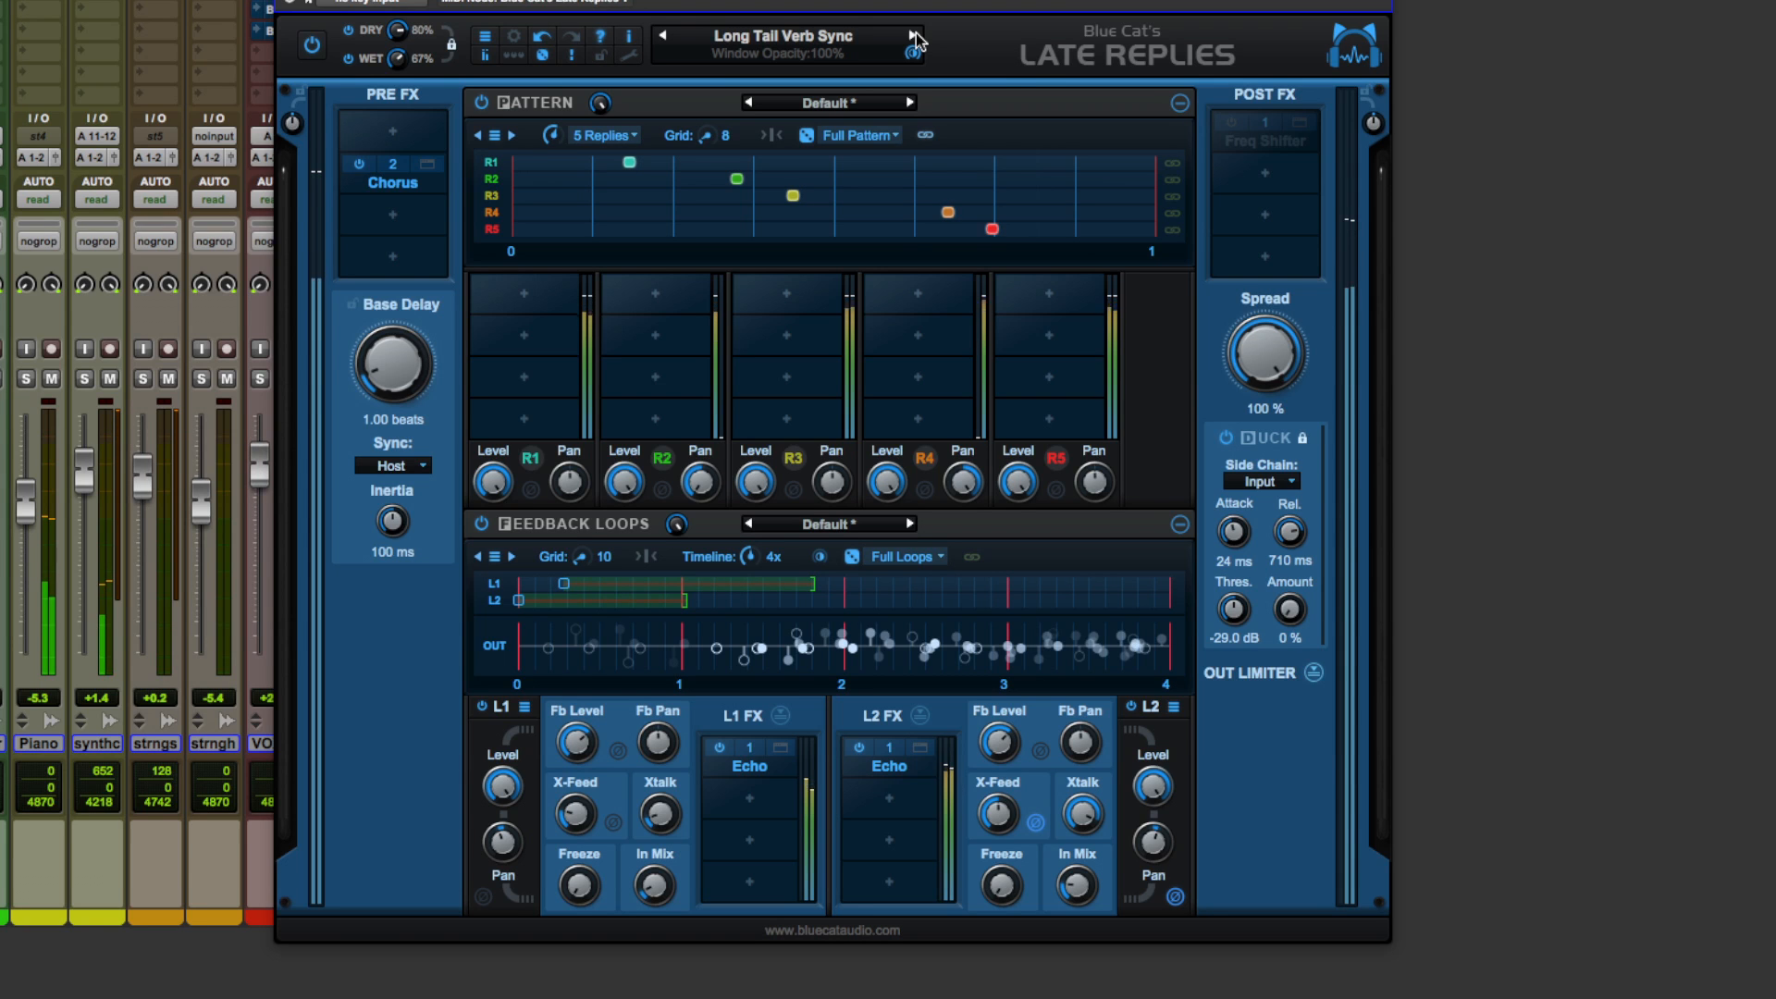
left_click(915, 37)
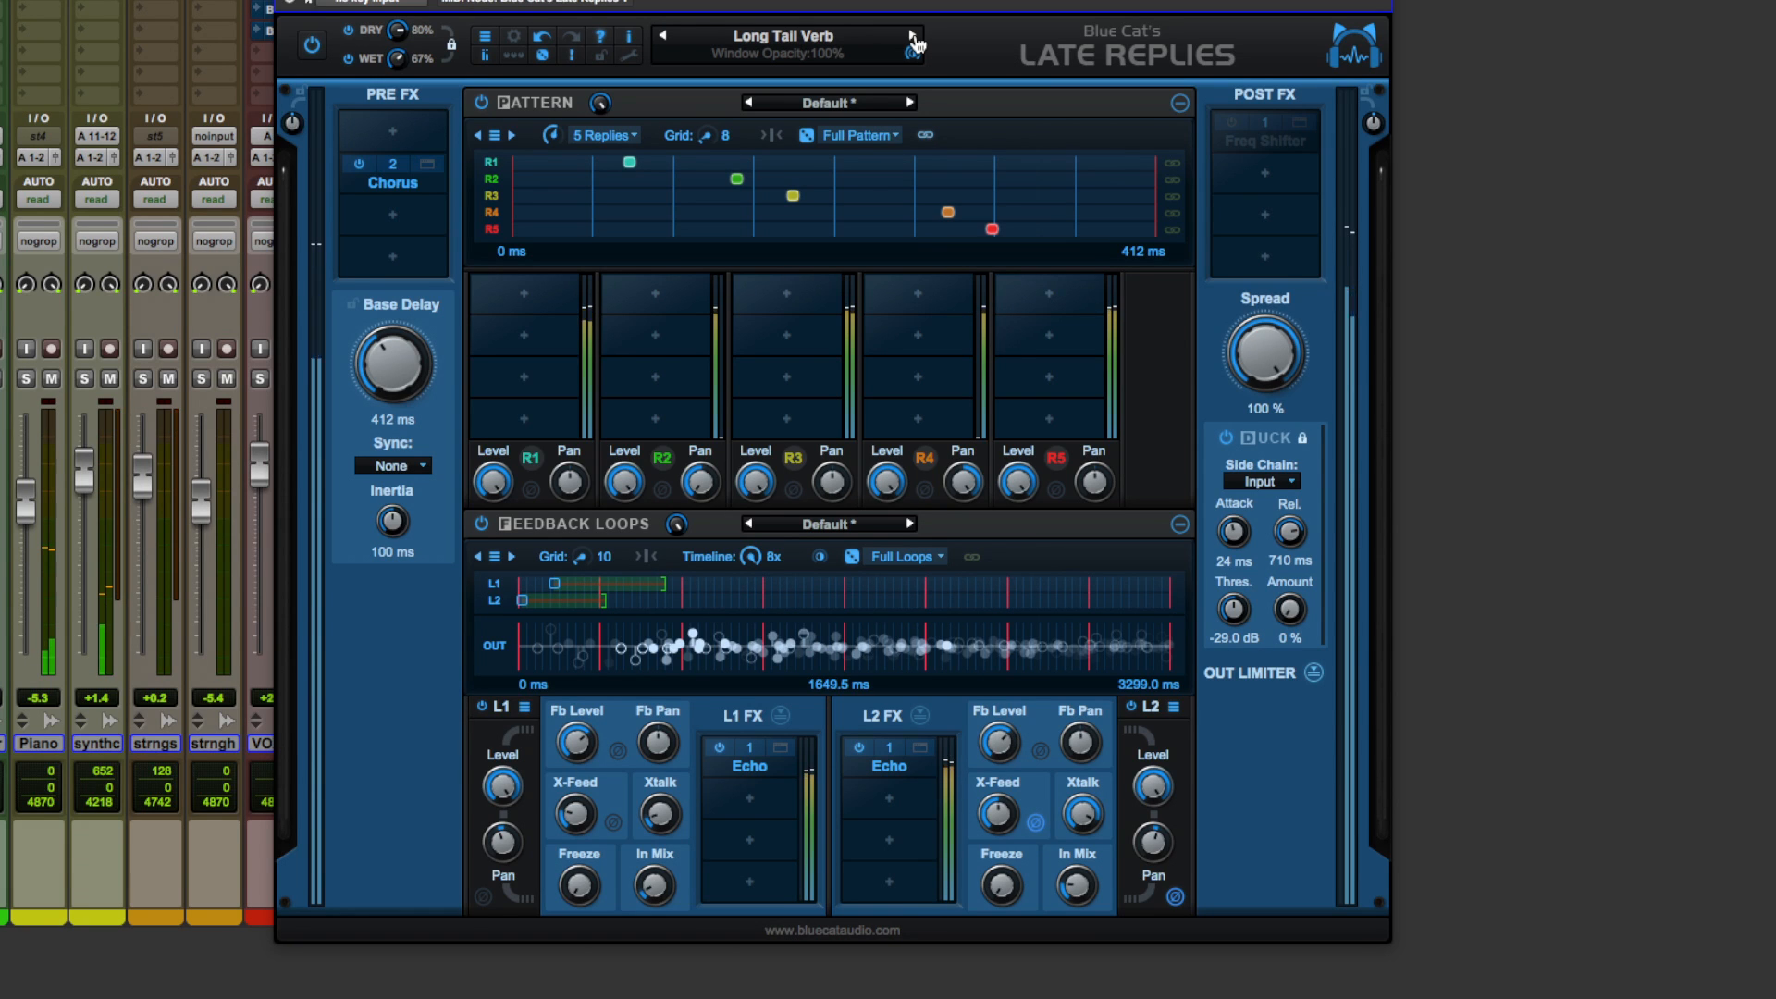
left_click(914, 37)
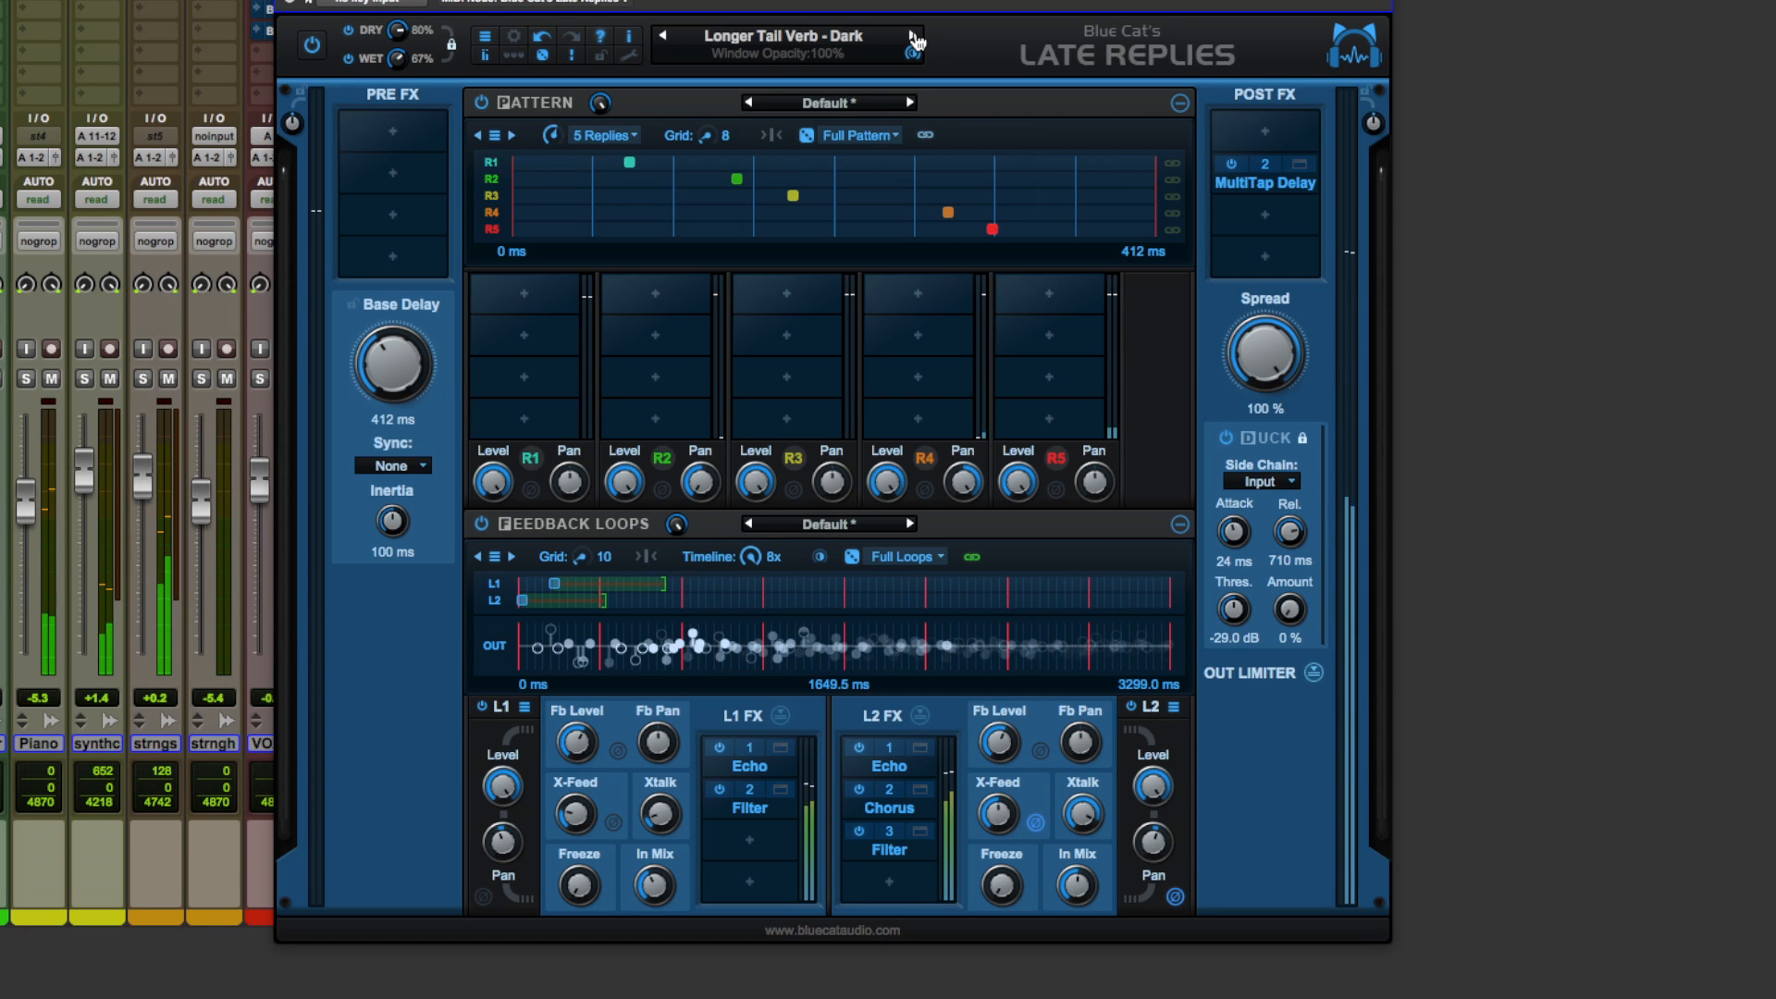
left_click(914, 37)
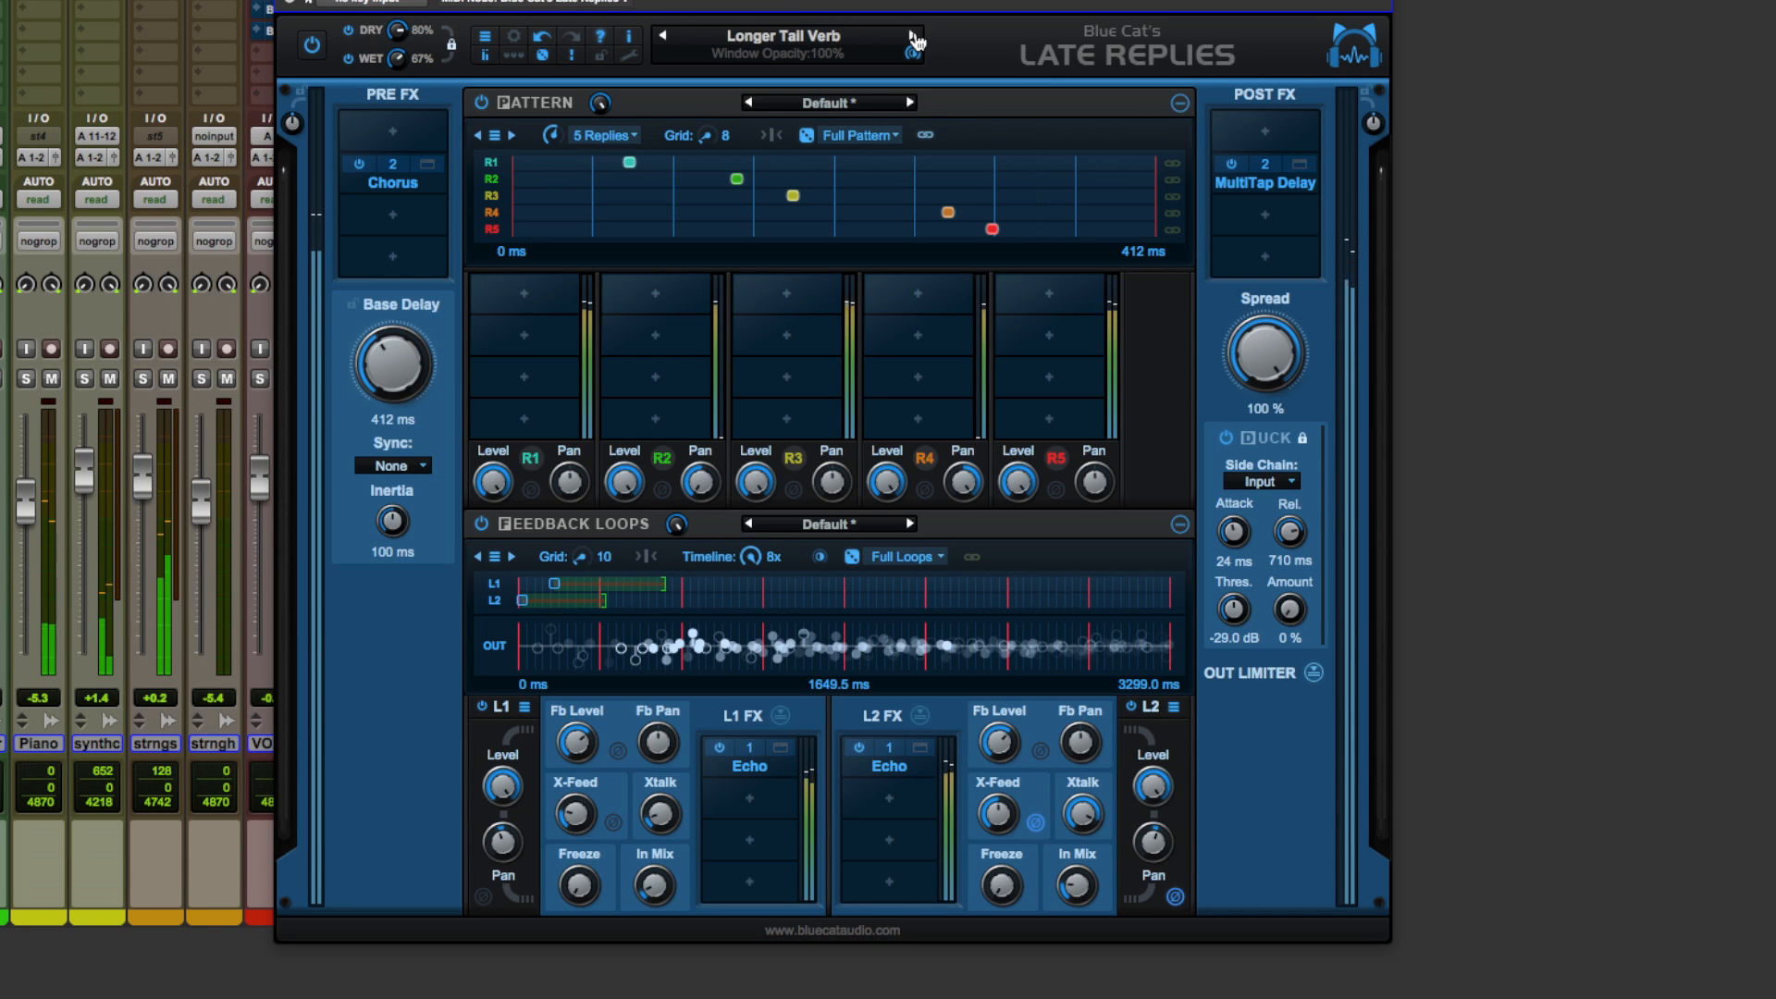
left_click(914, 37)
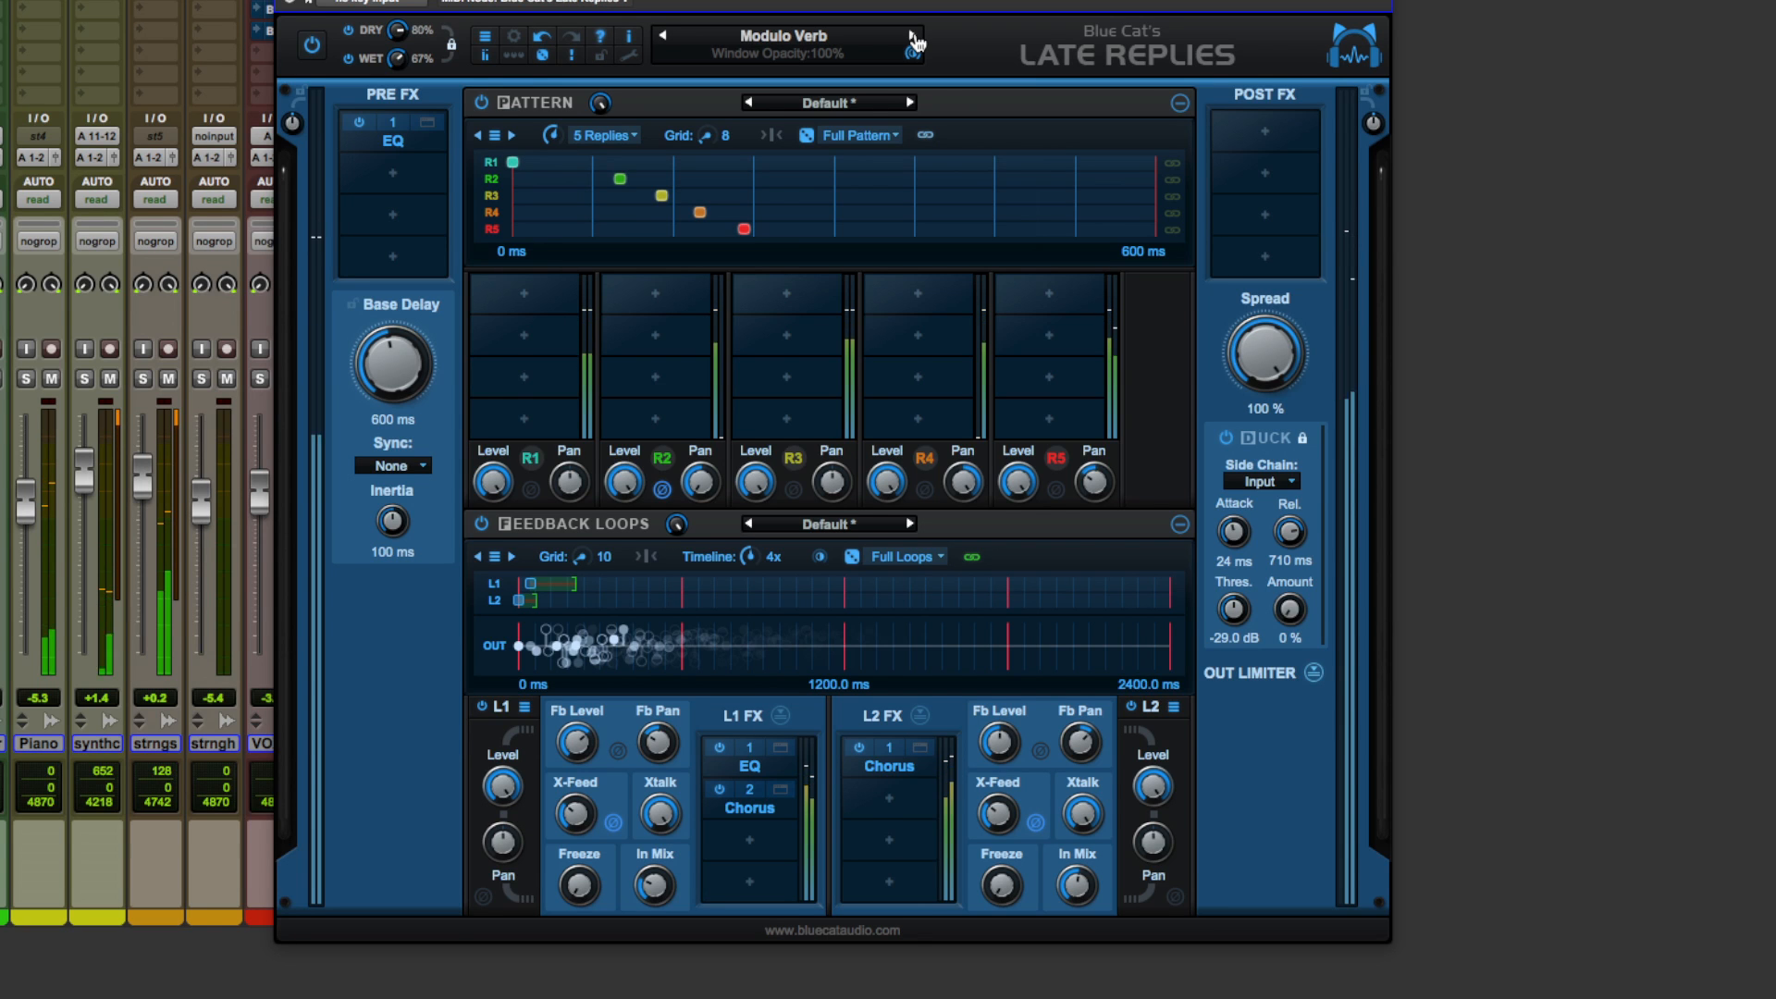
left_click(914, 37)
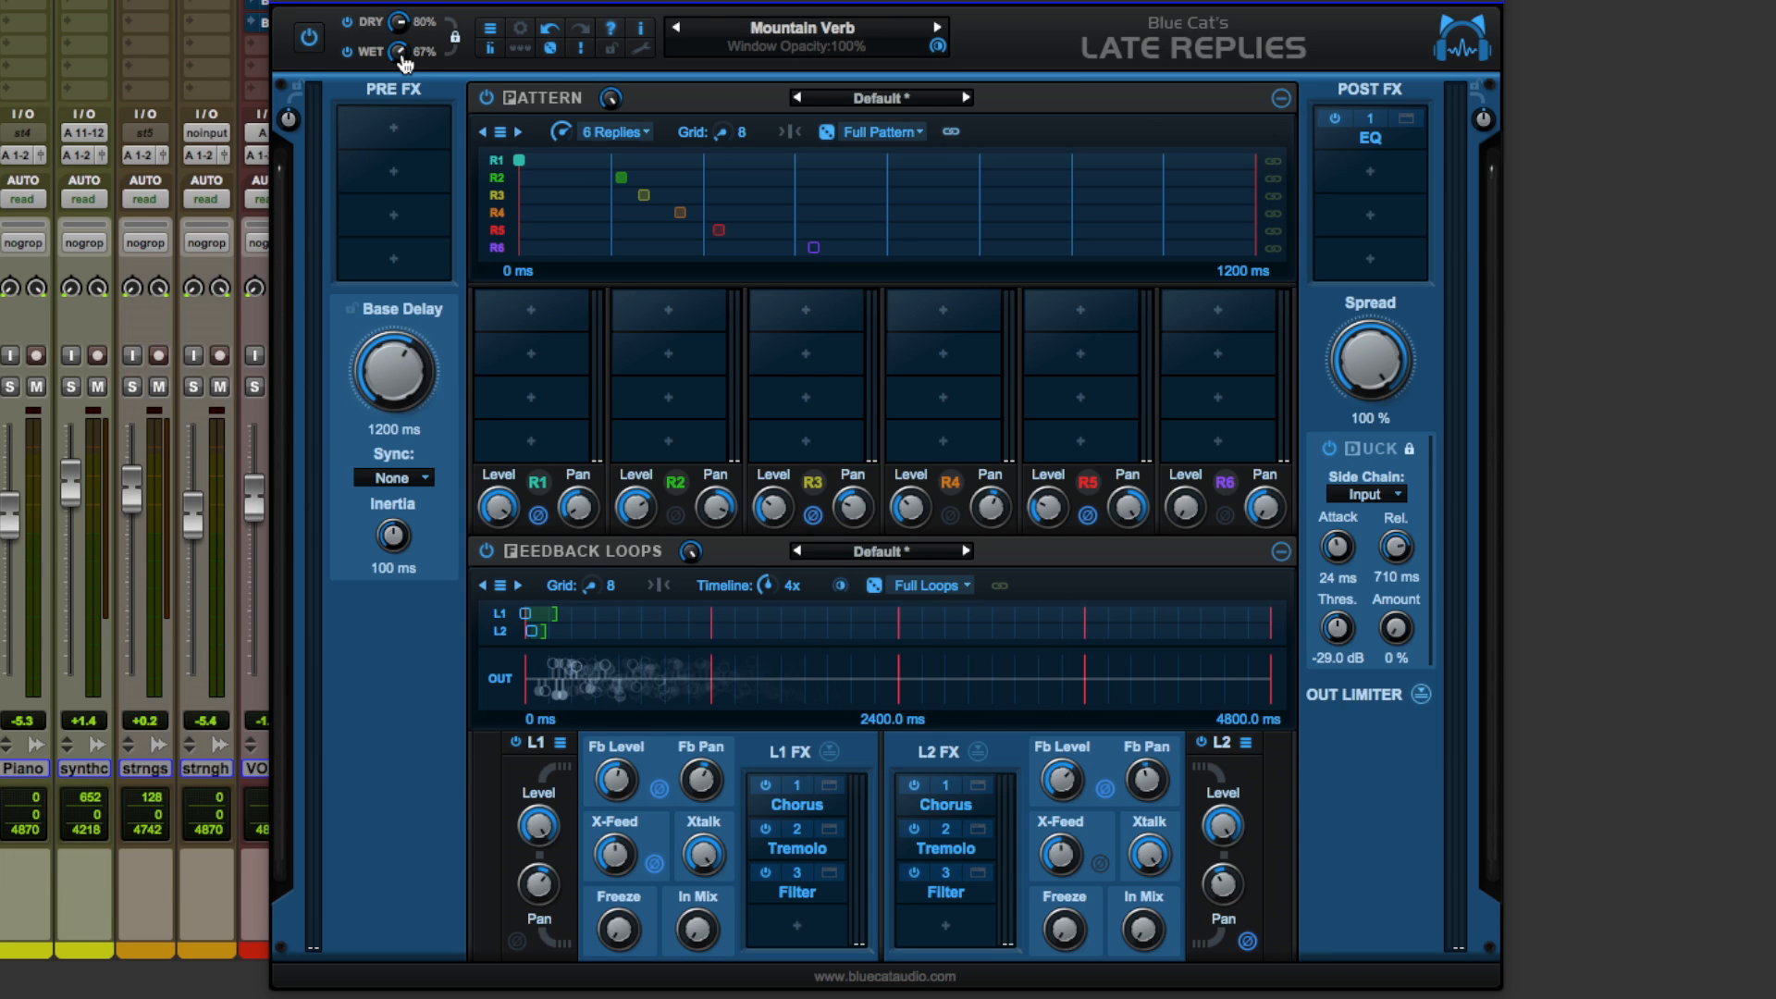
Step: Look over the Built-In Modulation and Built-In FX effects available for reply R1's empty effect slot
left_click(533, 312)
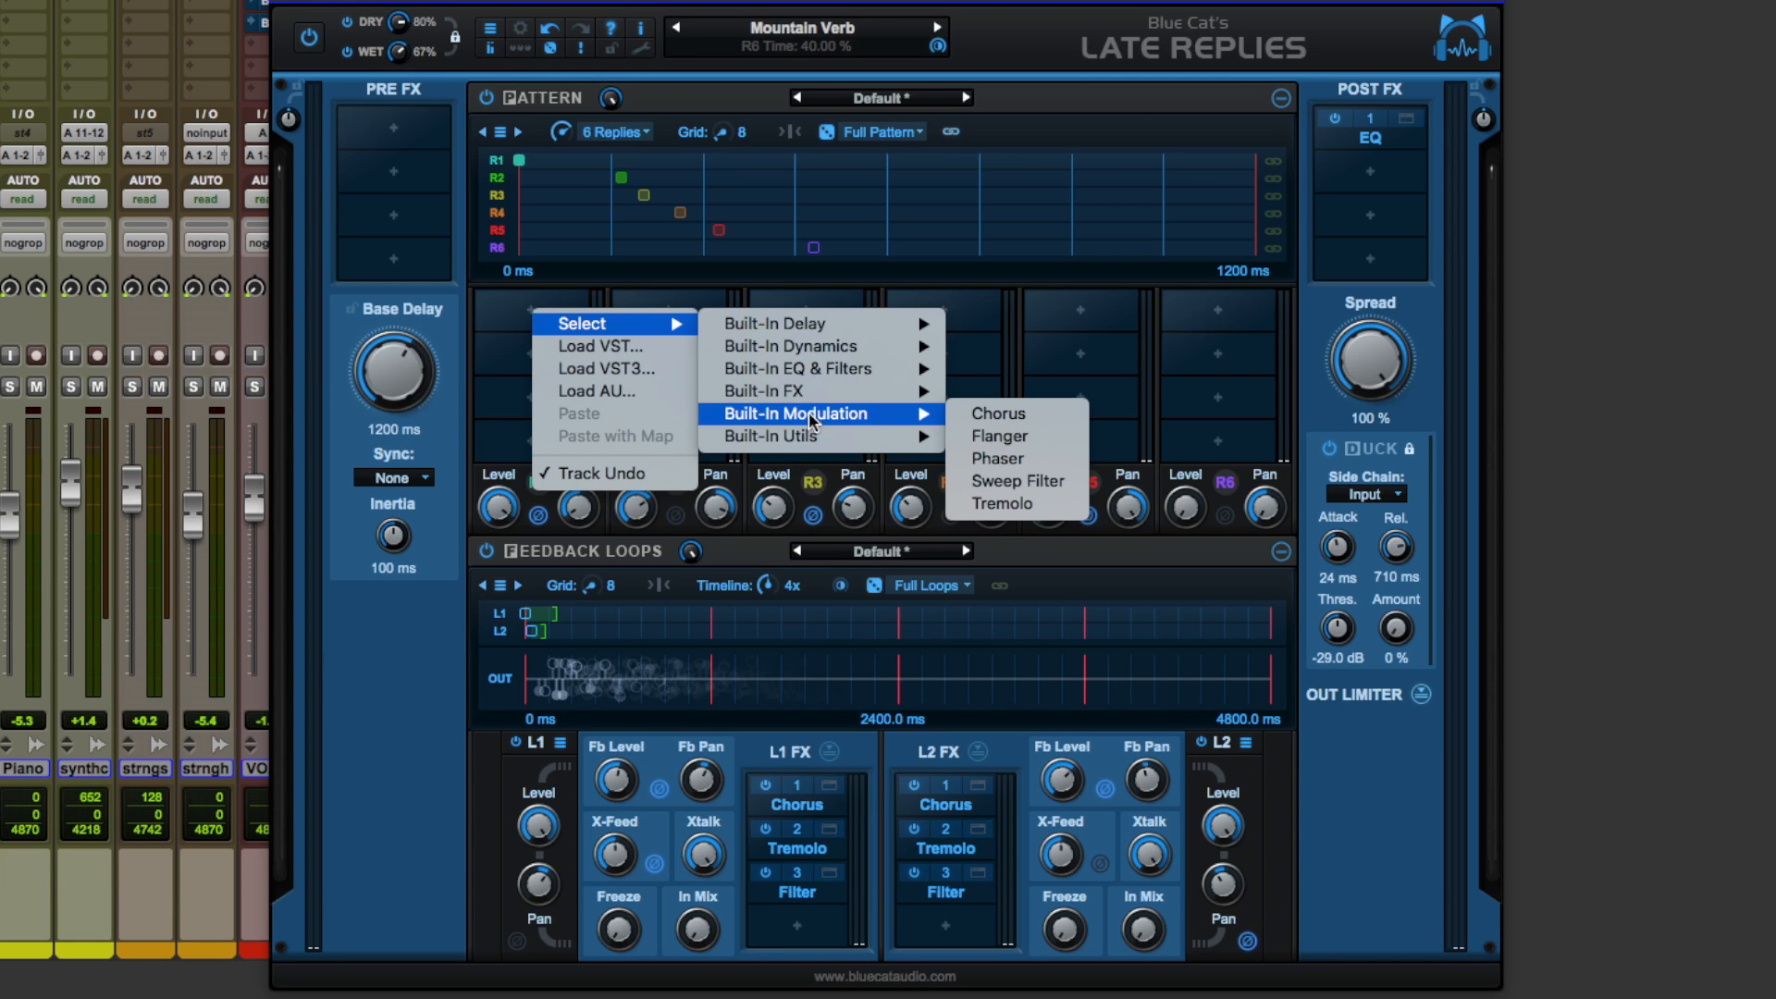
mouse_move(840, 398)
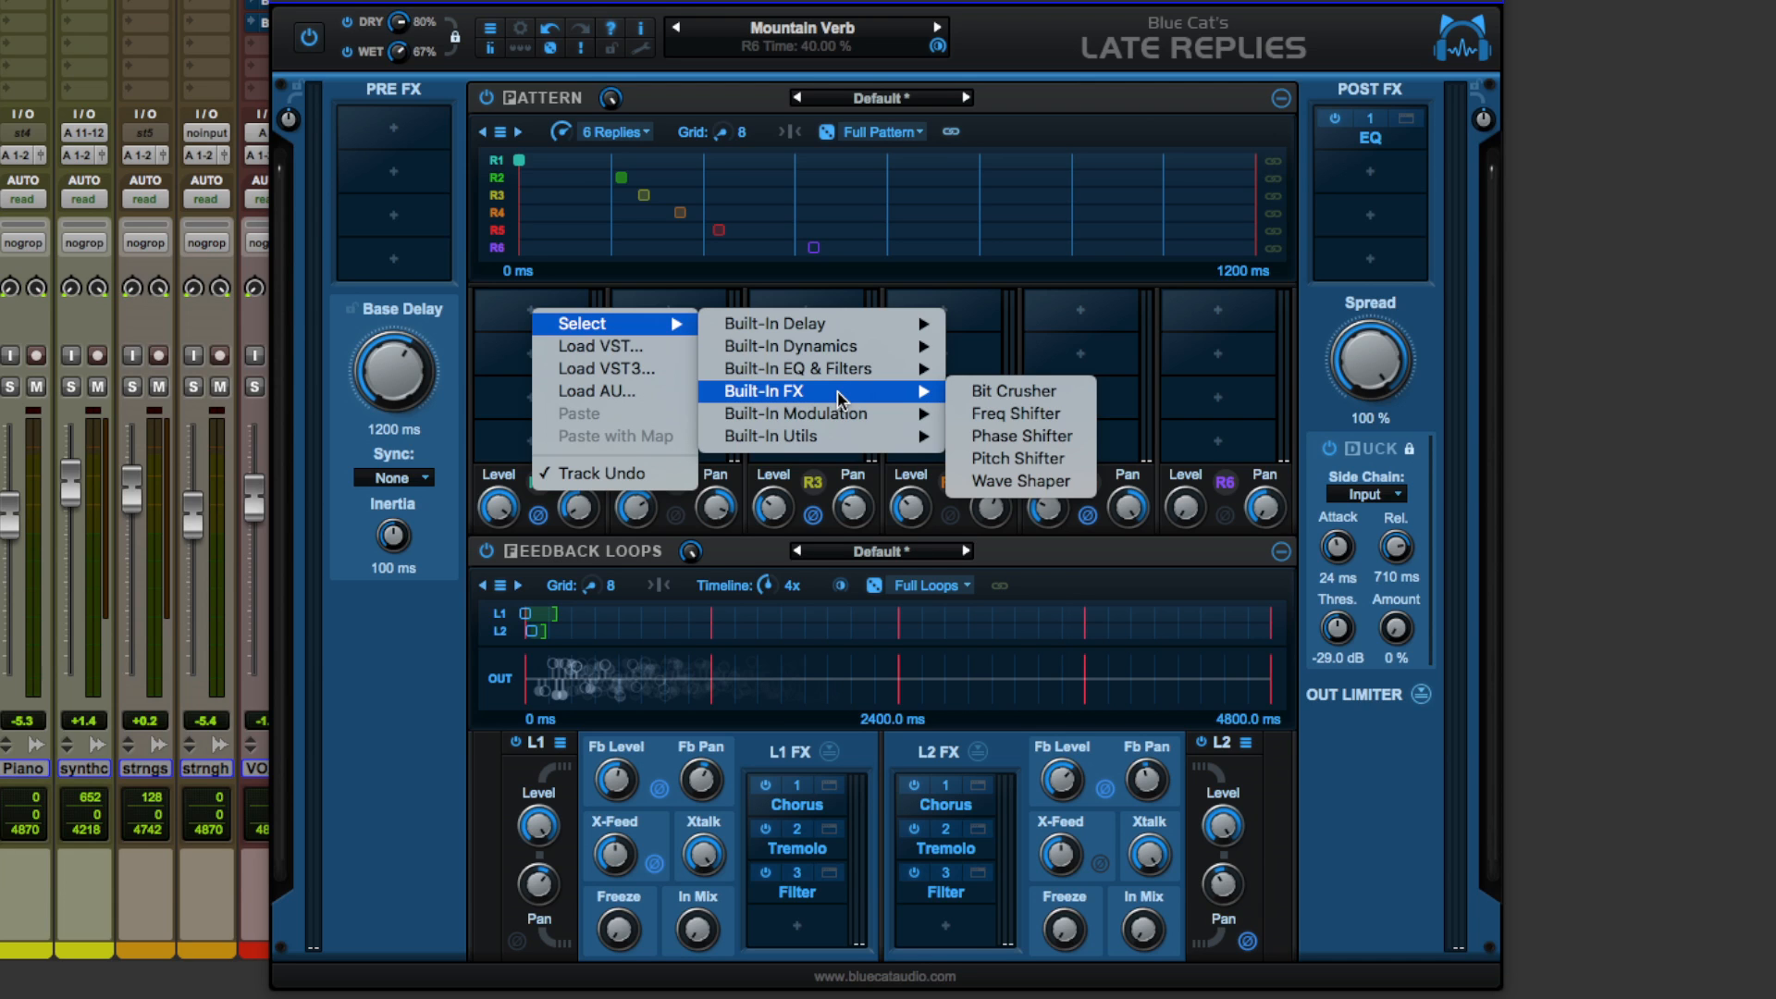
left_click(1323, 404)
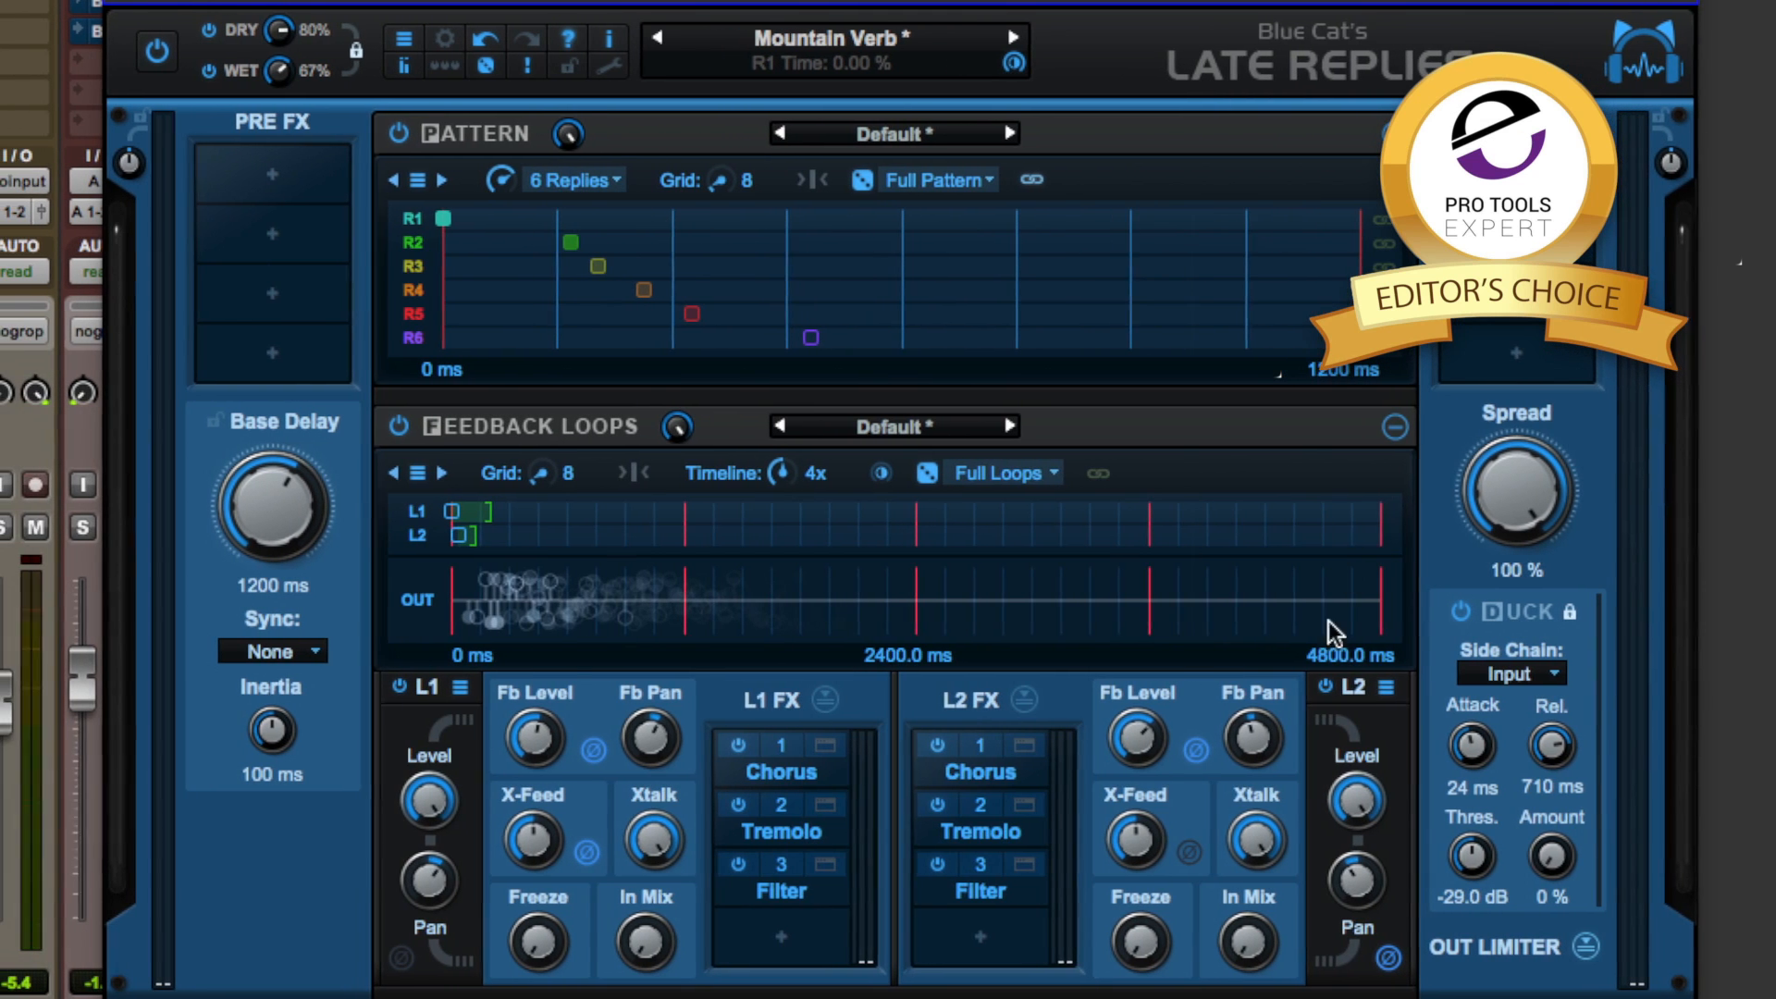
Step: Collapse the Feedback Loops section's detailed loop and effect controls
left_click(1395, 428)
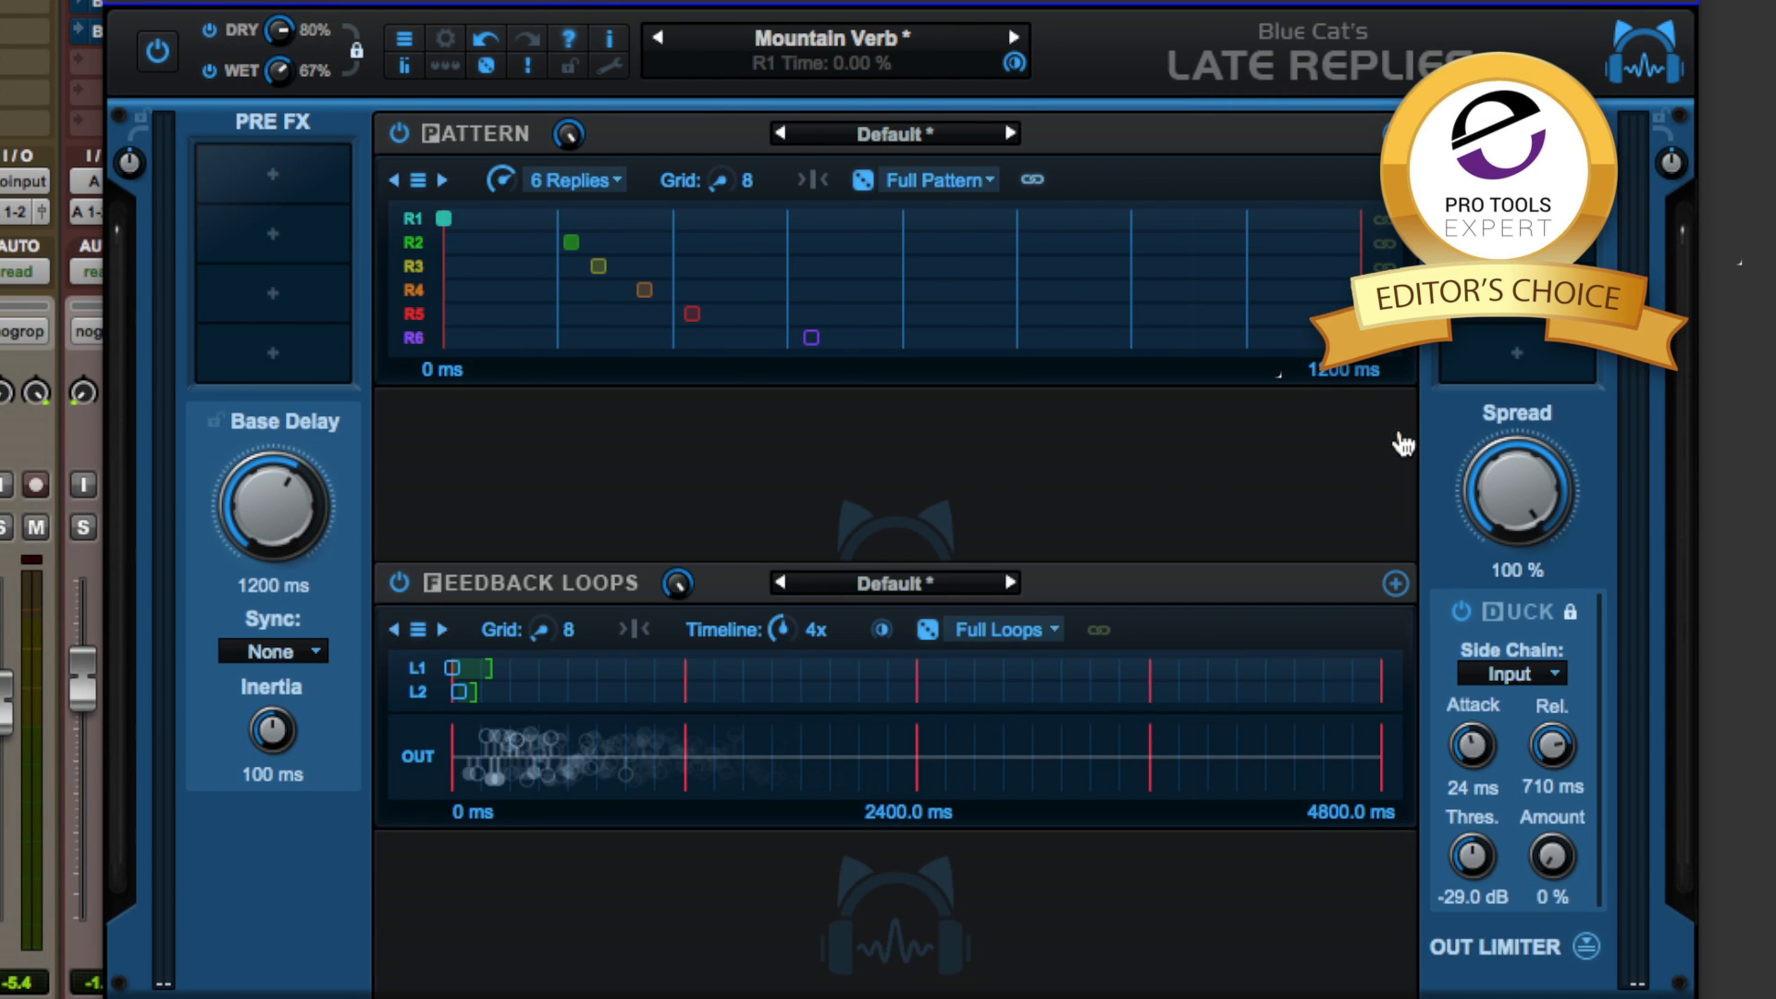